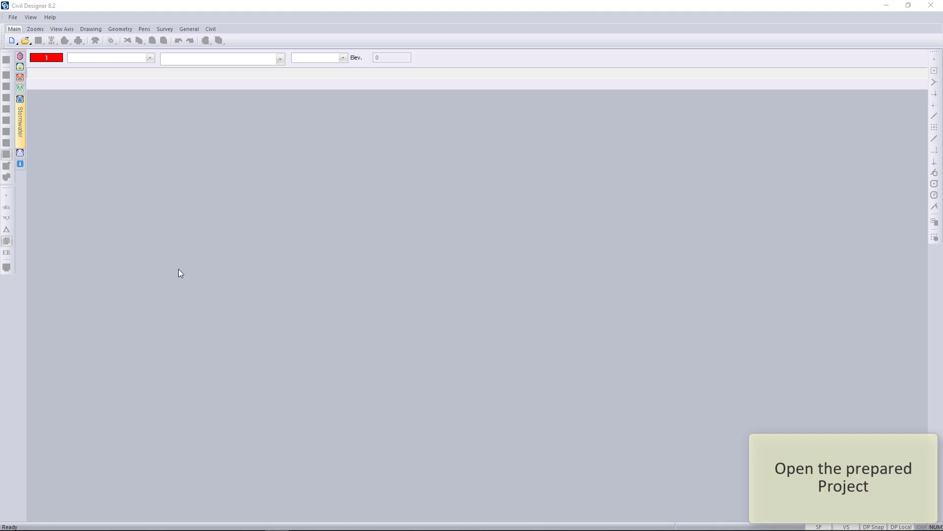
- Open Tutor Town Layout.dr4 from the Startup Dataset folder of Civil Designer - Tutorial 5 - Storm Design Illudas Model
click(14, 18)
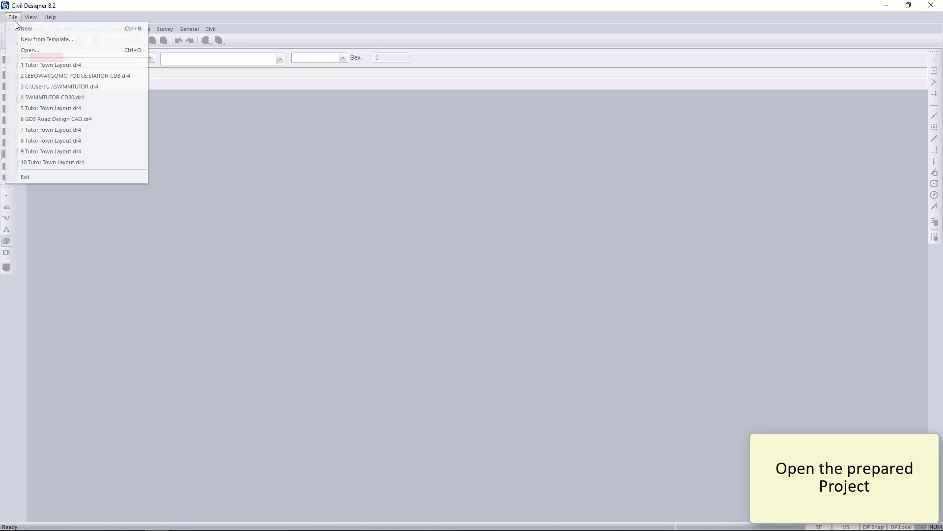
click(37, 49)
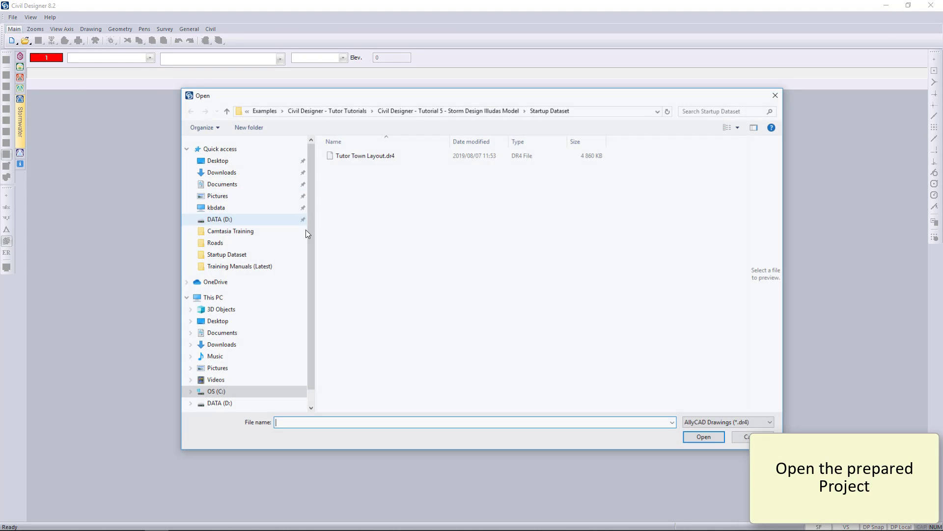
click(412, 110)
click(407, 114)
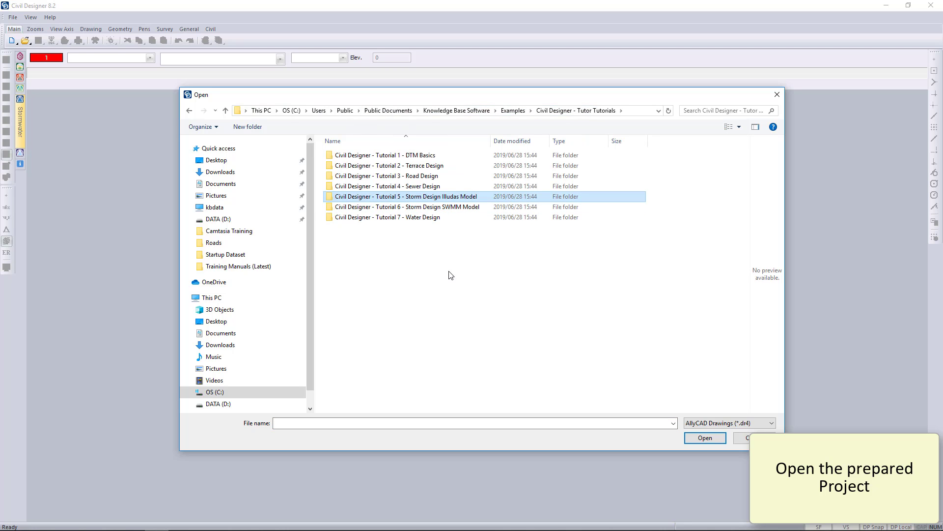
double_click(439, 197)
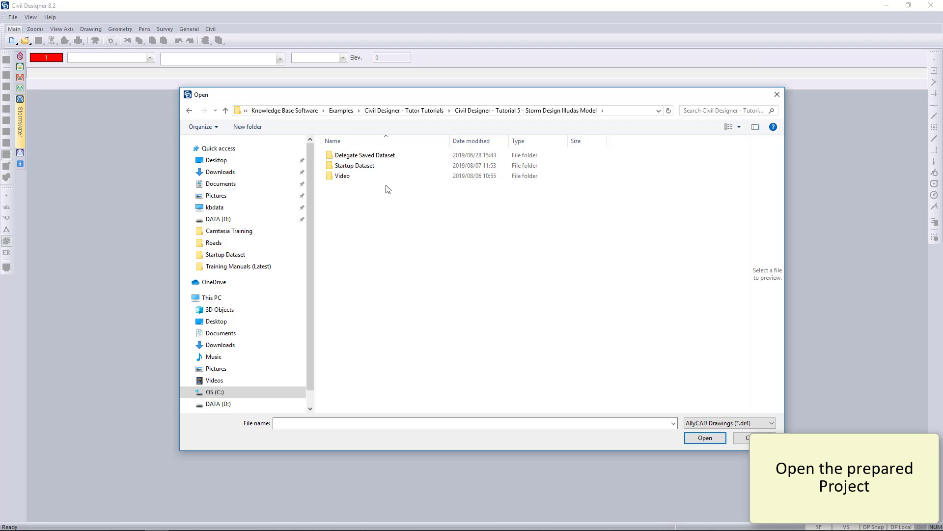
double_click(361, 167)
click(366, 155)
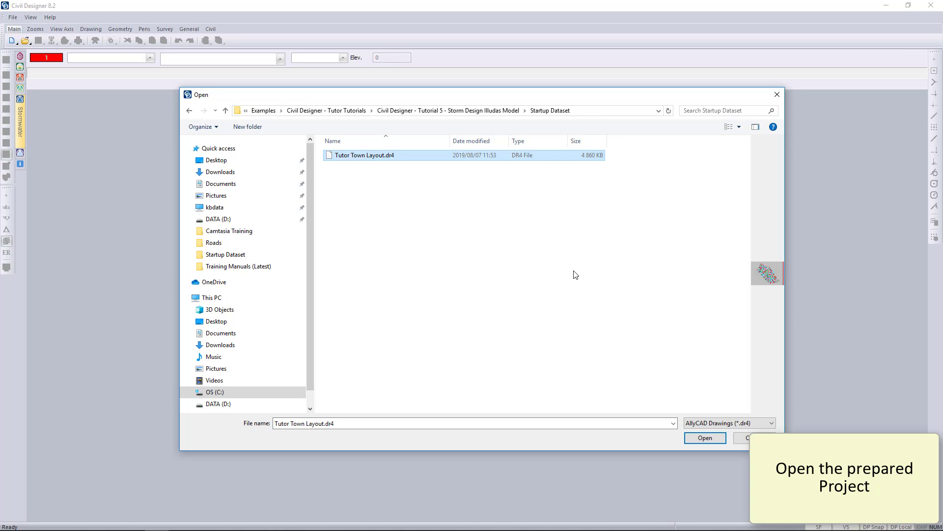
click(705, 437)
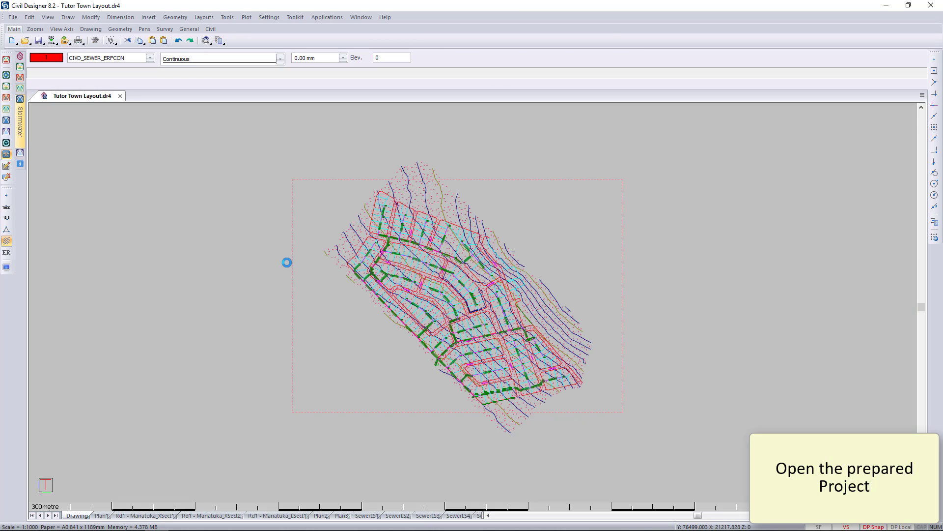
- Save a copy of the drawing as Tutor Town Layout in Tutorial 5's Delegate Saved Dataset folder
click(12, 17)
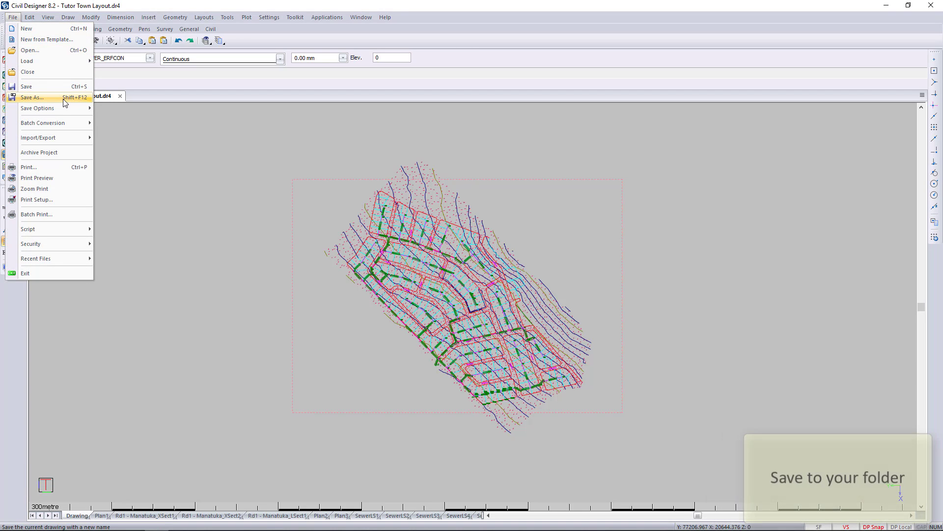
click(33, 97)
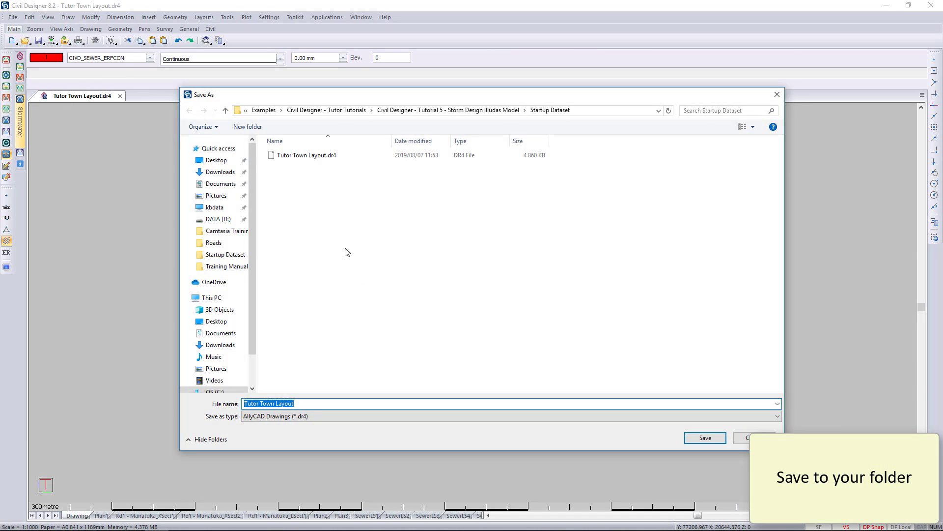
click(452, 110)
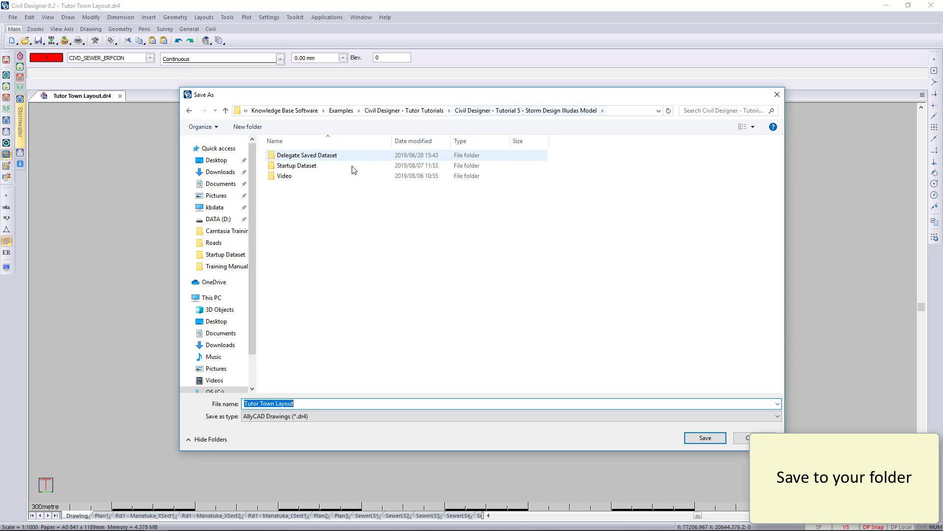
double_click(301, 156)
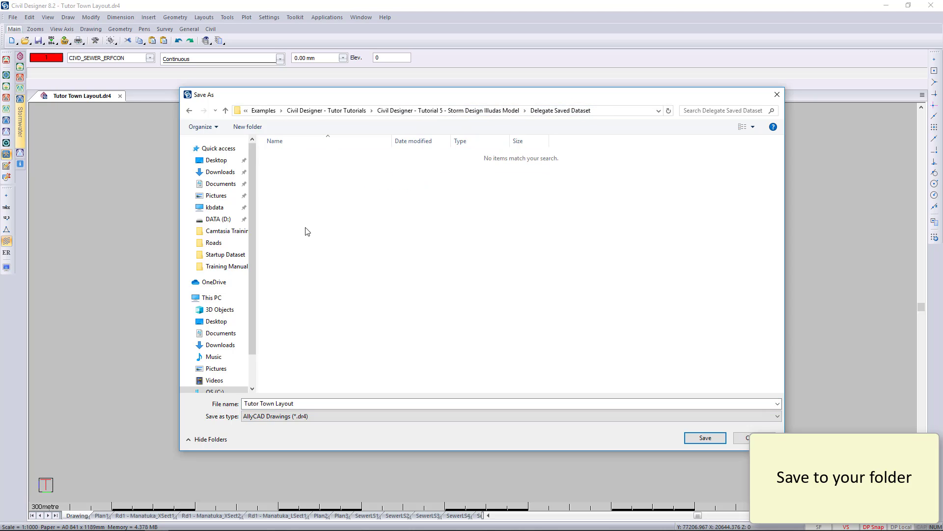
click(311, 403)
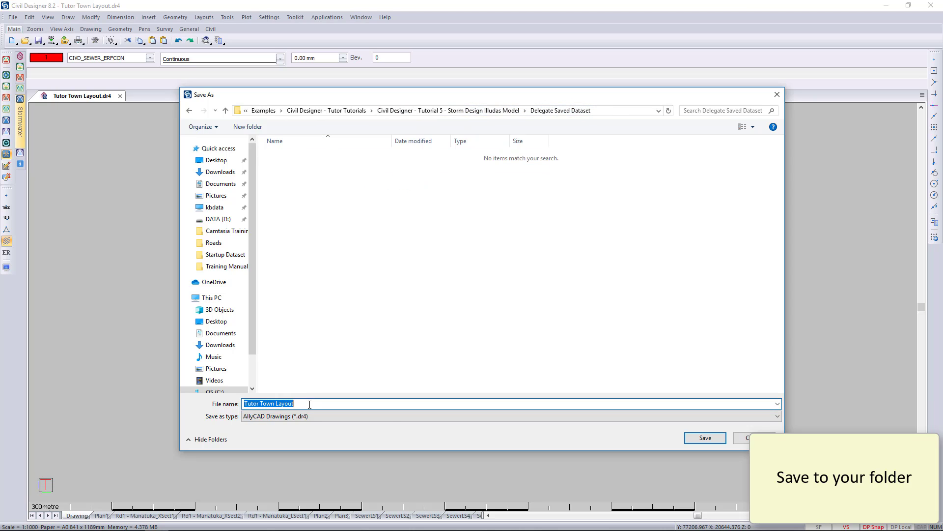
click(705, 437)
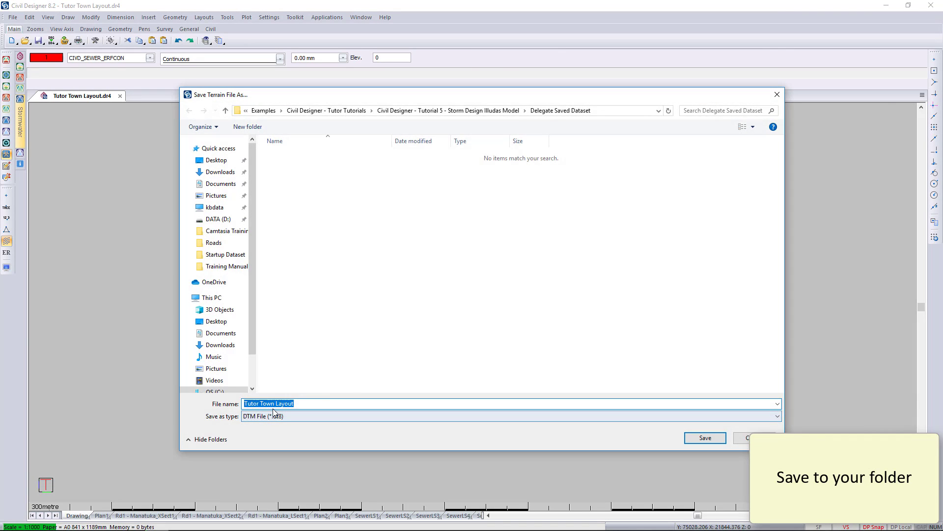
- Save the terrain file as Tutor Town DTM and copy the road templates to the new location
drag(274, 403, 360, 403)
key(BackSpace)
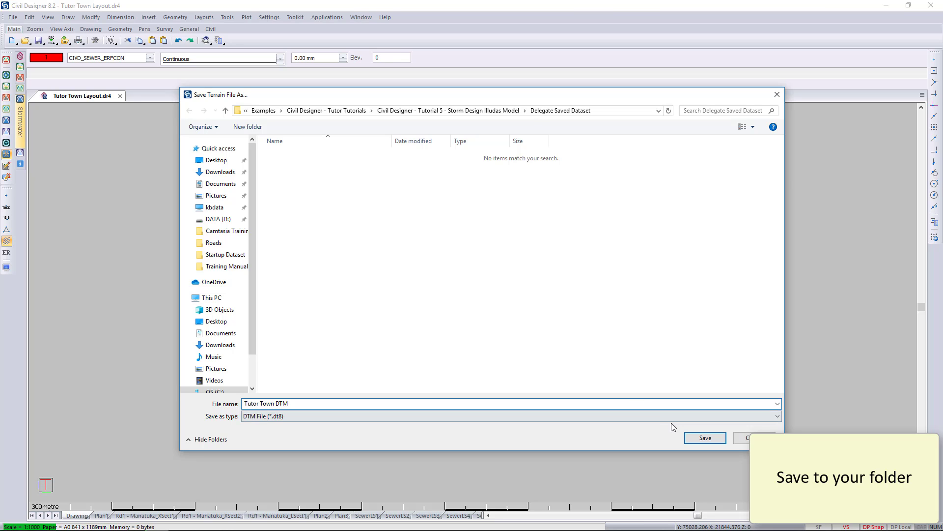
click(694, 438)
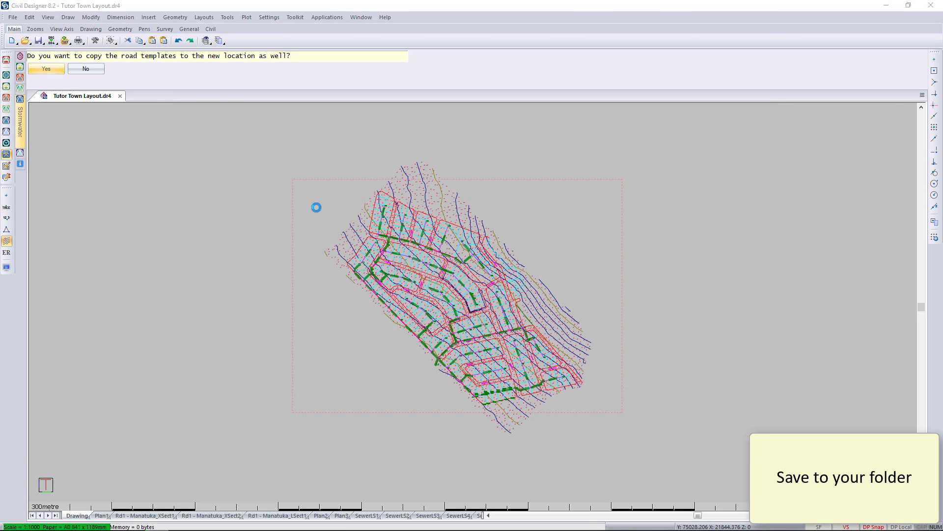
click(47, 69)
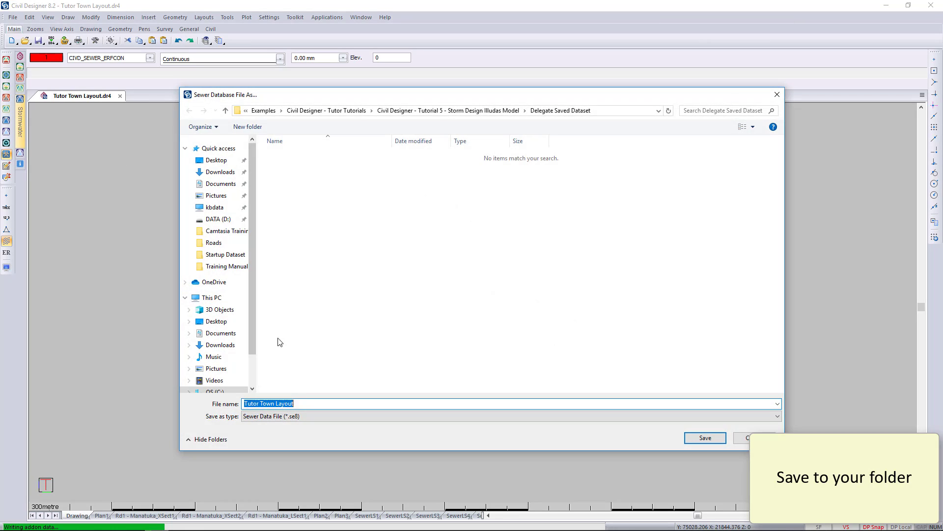
- Save the sewer database file as Tutor Town Sewer Data in the Delegate Saved Dataset folder
double_click(290, 403)
text(Sewer Data)
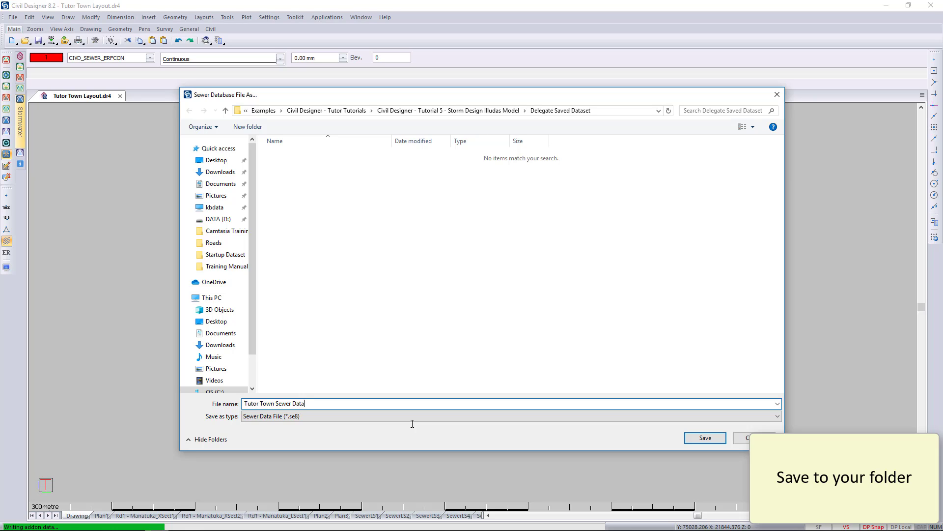
click(711, 439)
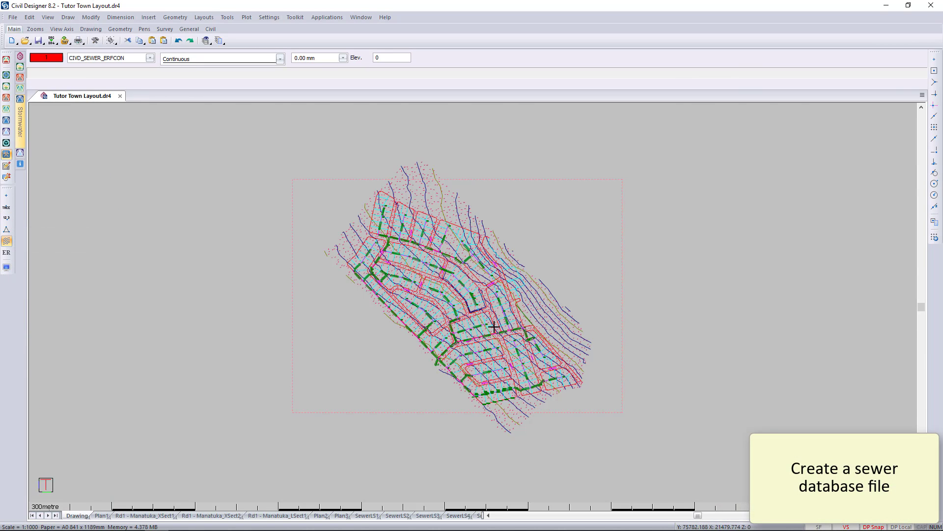
- Turn off slope shading in the terrain display settings to hide the slope arrows
scroll(460, 316, up, 10)
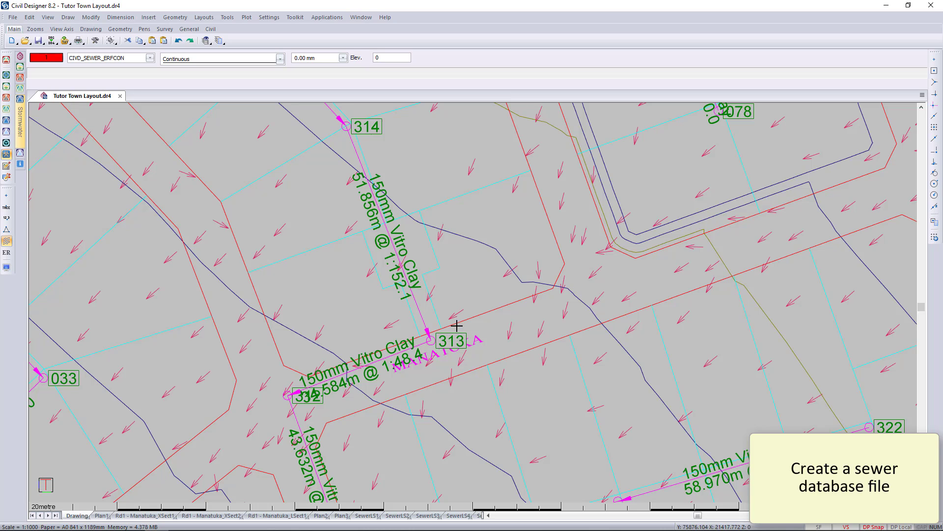
click(6, 267)
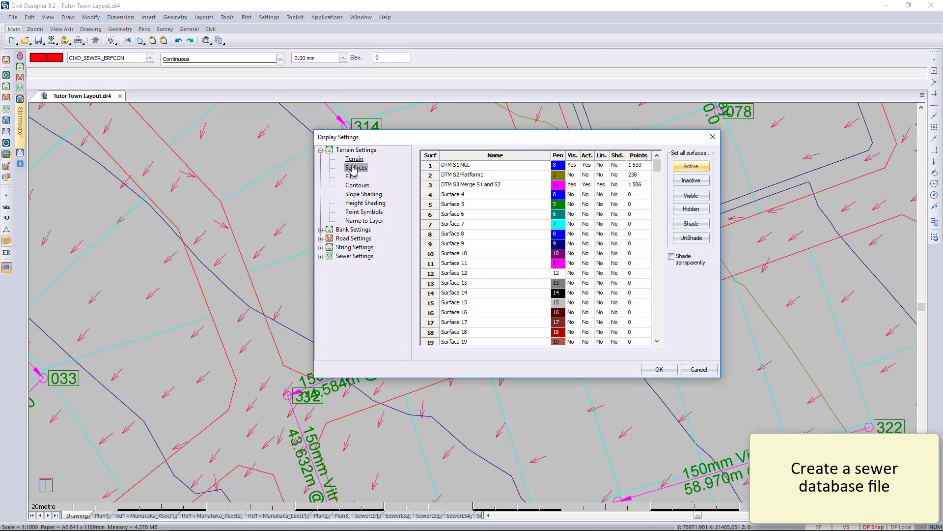
click(354, 196)
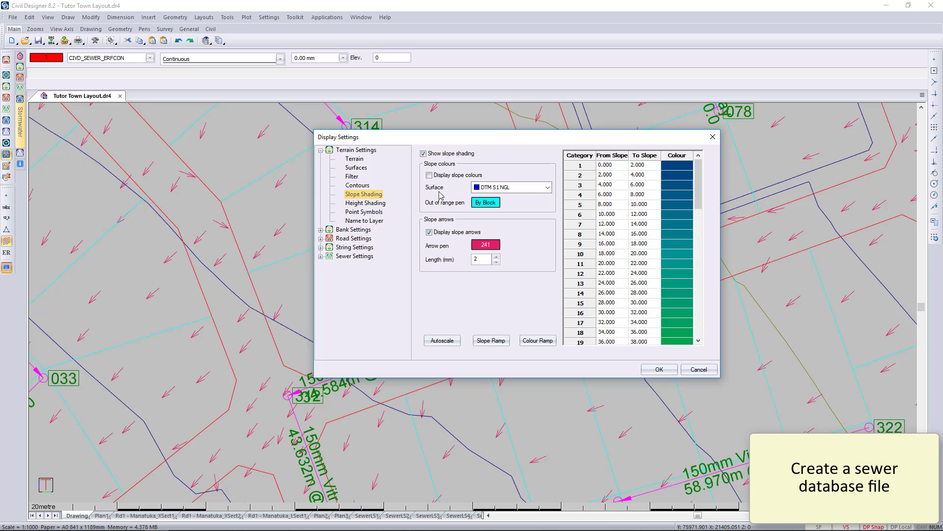
click(446, 154)
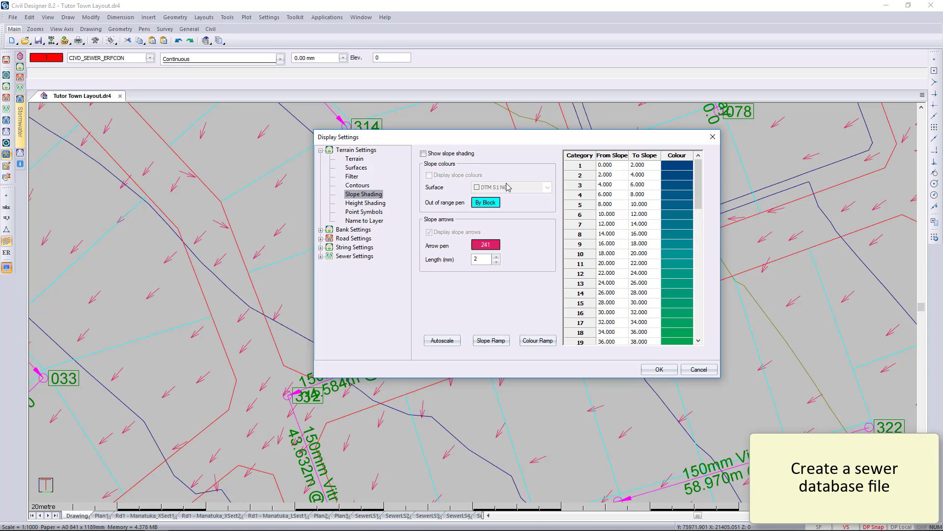
click(659, 370)
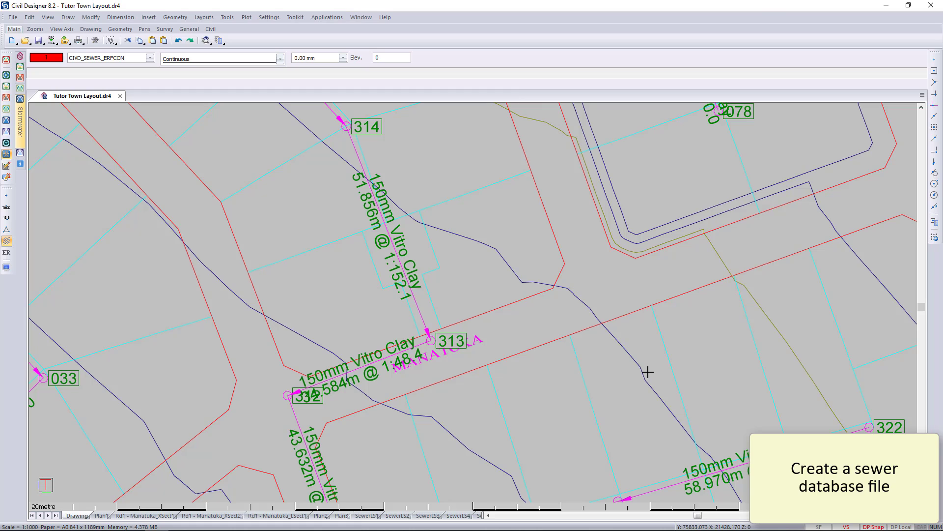
- Switch to Stormwater mode and attach a new stormwater data file named Storm Data in the project settings
scroll(648, 372, down, 2)
scroll(647, 372, down, 2)
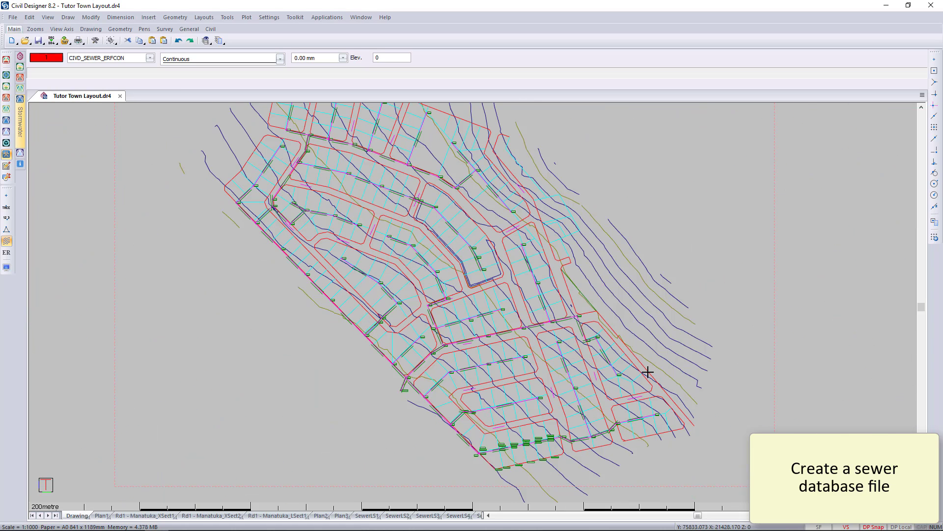
scroll(454, 335, down, 1)
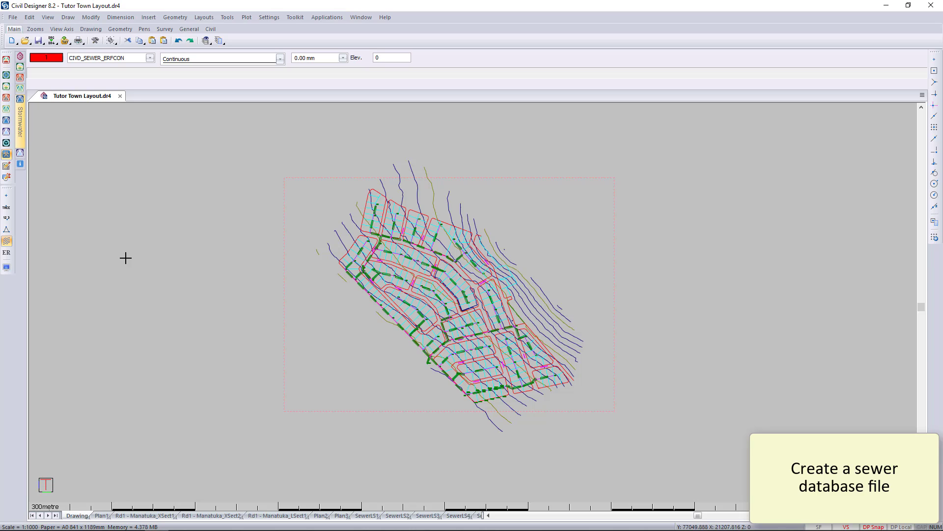
click(8, 123)
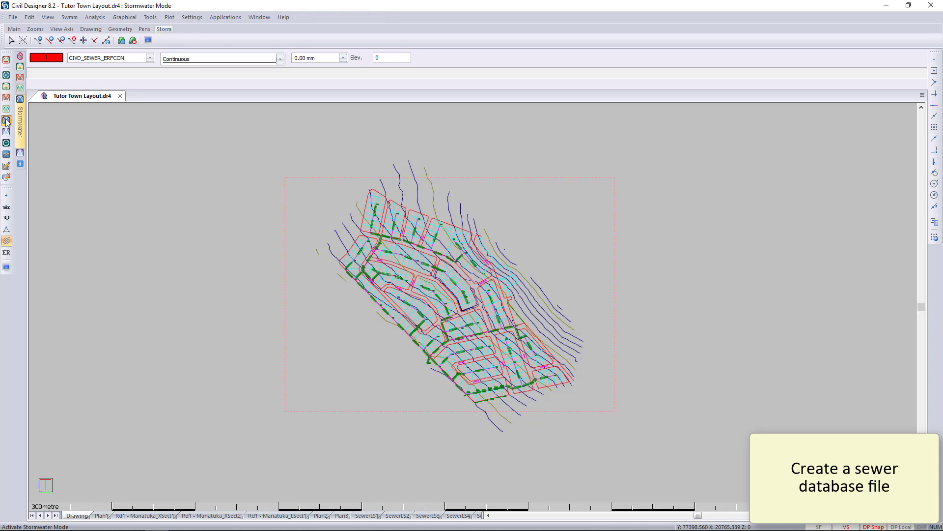
click(13, 19)
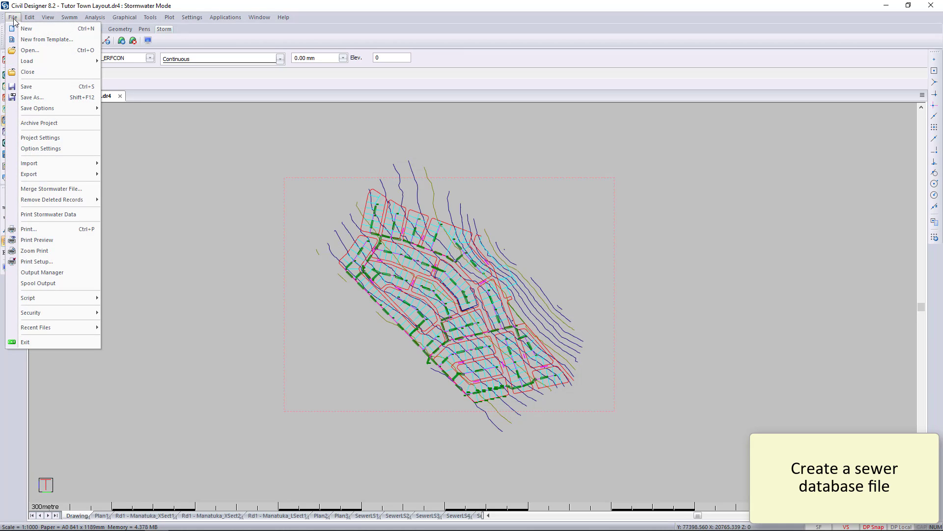
click(55, 139)
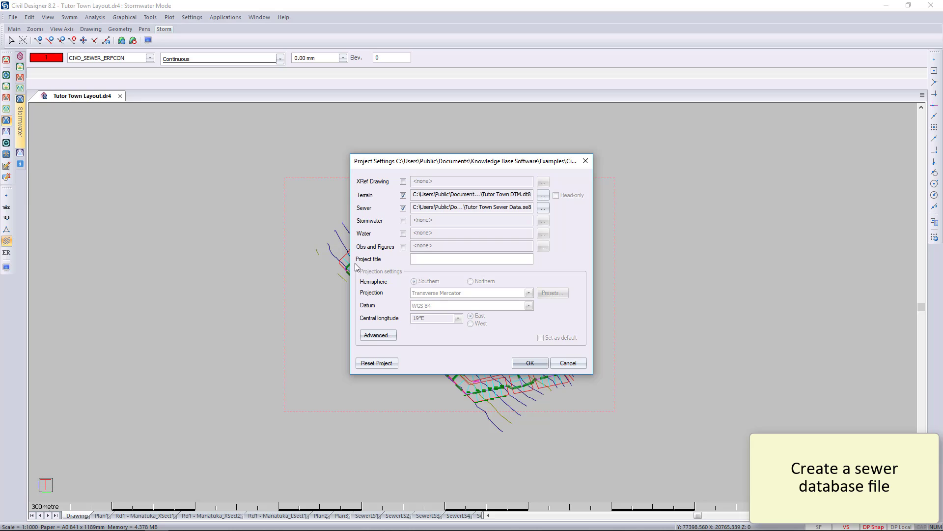
click(403, 221)
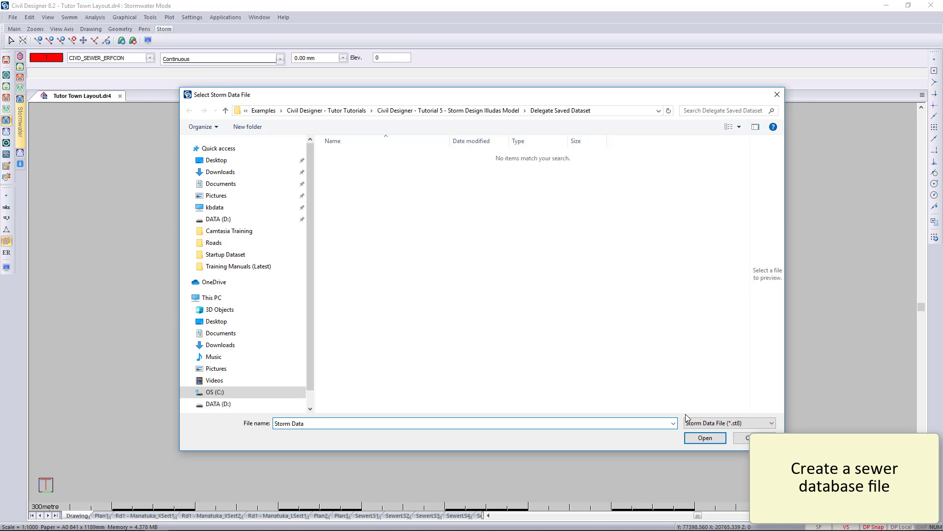
click(699, 439)
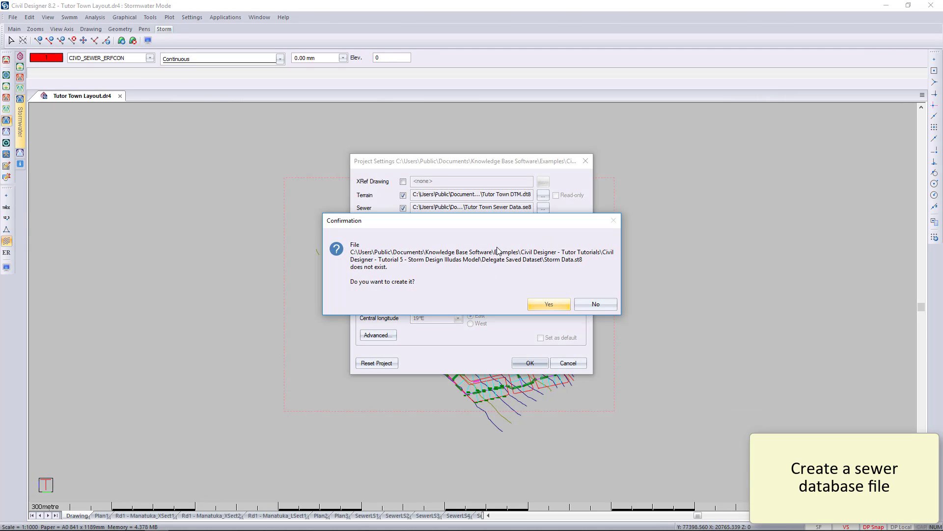
click(546, 304)
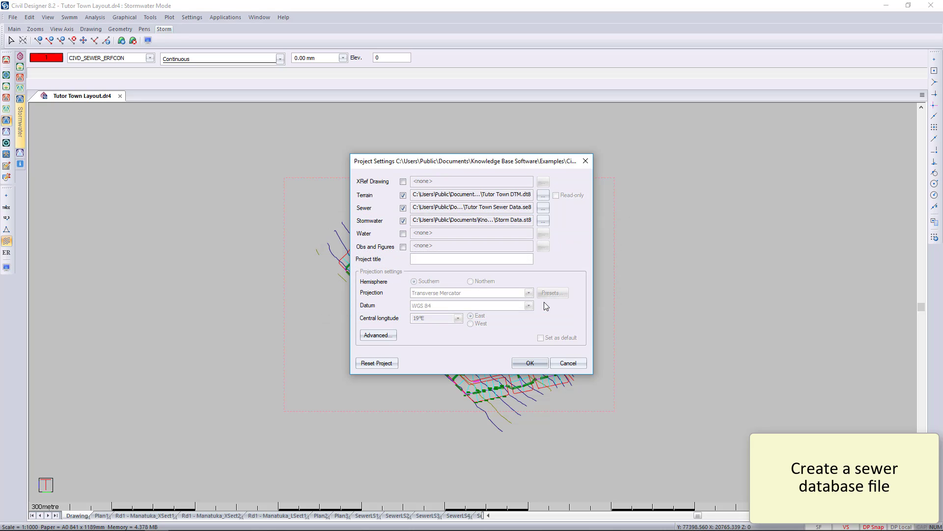
click(530, 362)
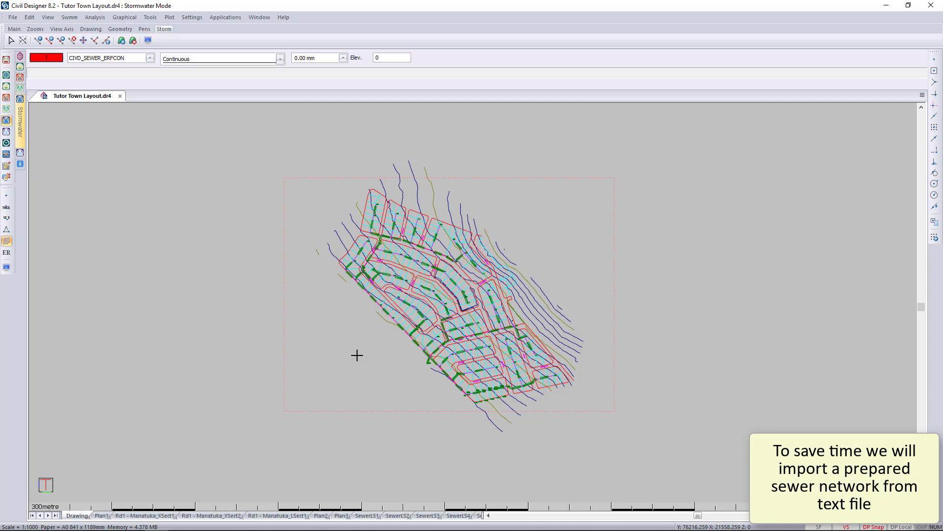
- Turn off the sewer layout in the display settings, keeping the stormwater layout shown
click(6, 267)
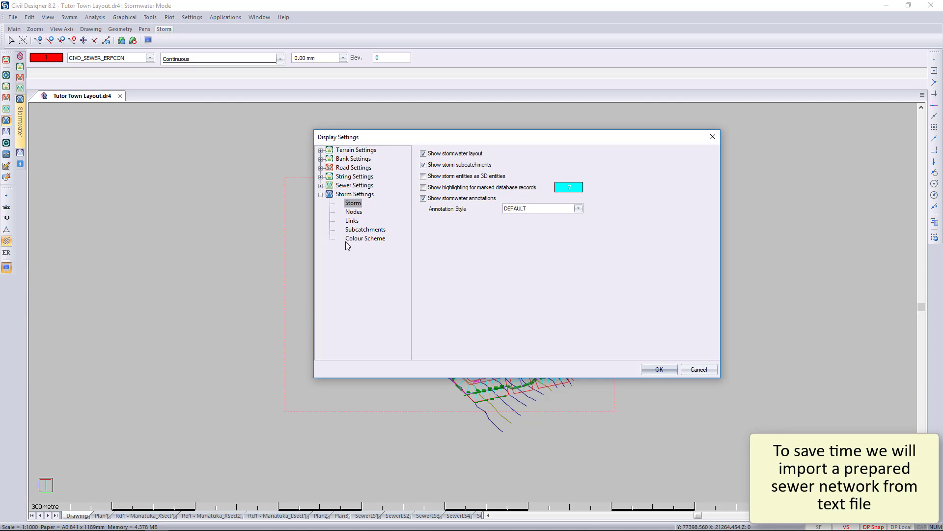
double_click(354, 185)
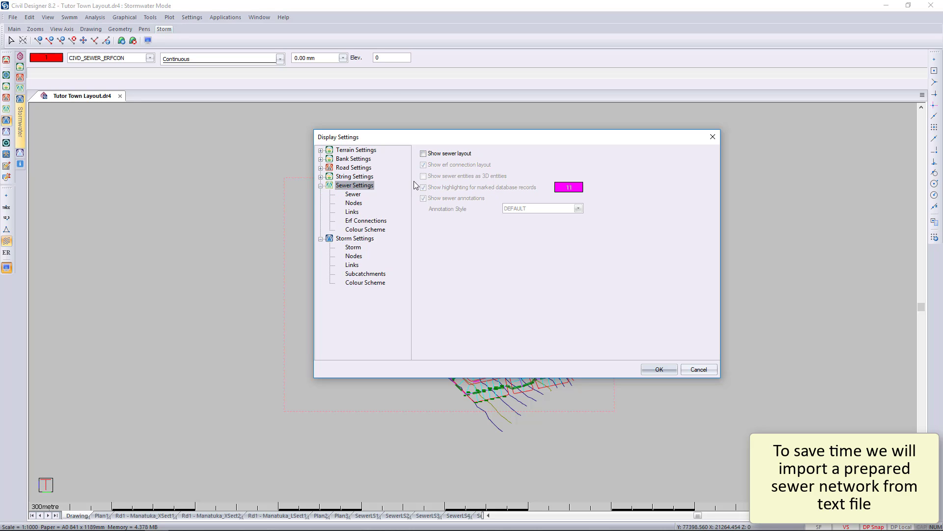
click(355, 239)
click(649, 368)
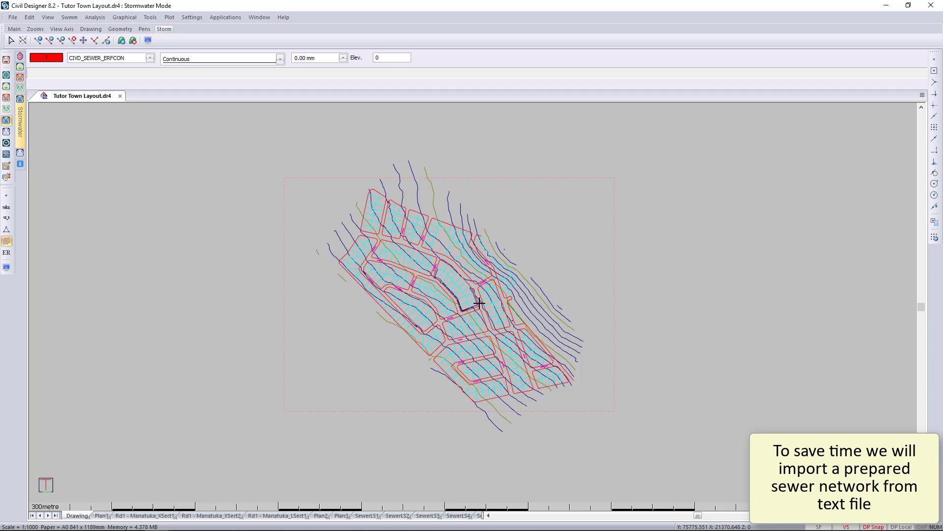
scroll(479, 303, up, 2)
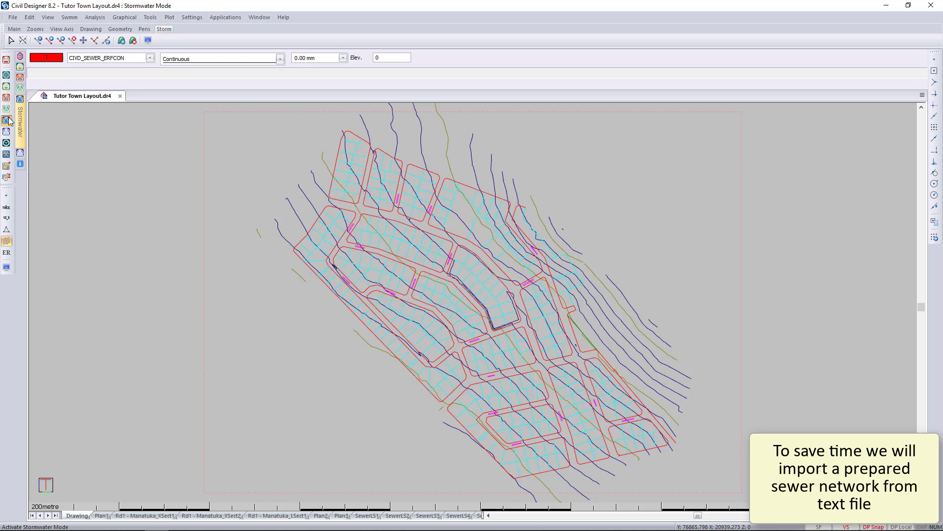
- Start an ASCII file import using STORM.YXZ from the Startup Dataset folder, reading it as comma delimited
click(13, 18)
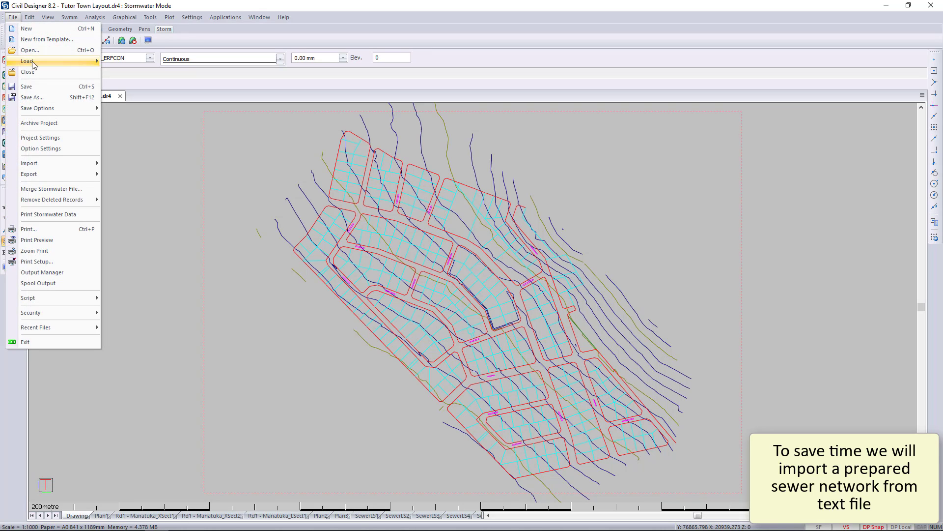
mouse_move(78, 161)
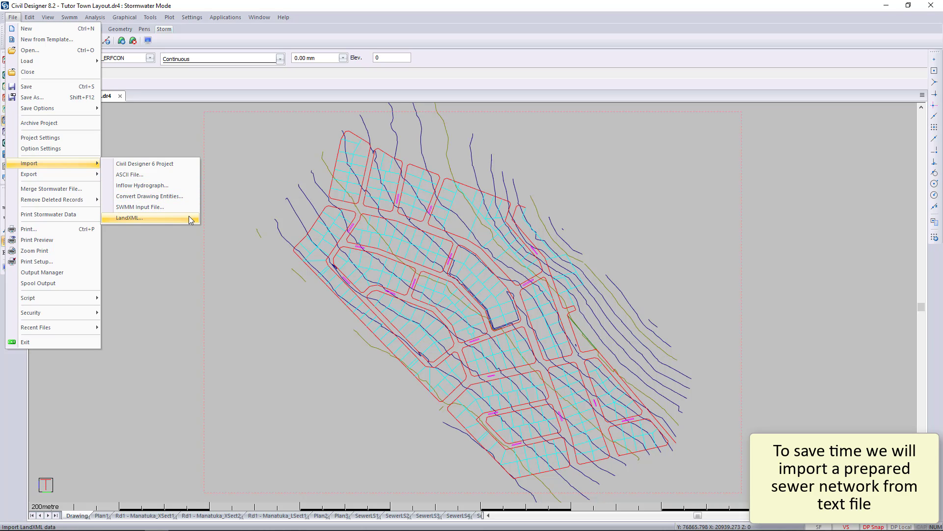
click(175, 176)
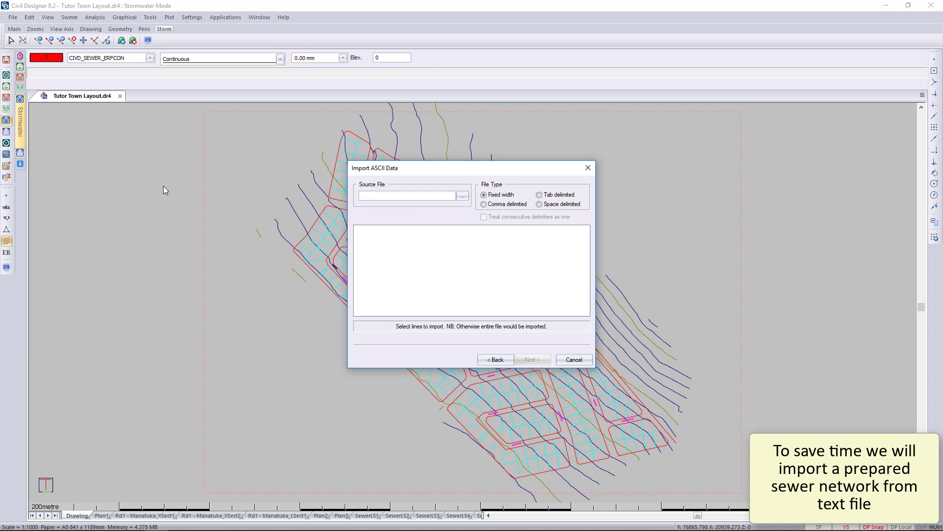
click(463, 197)
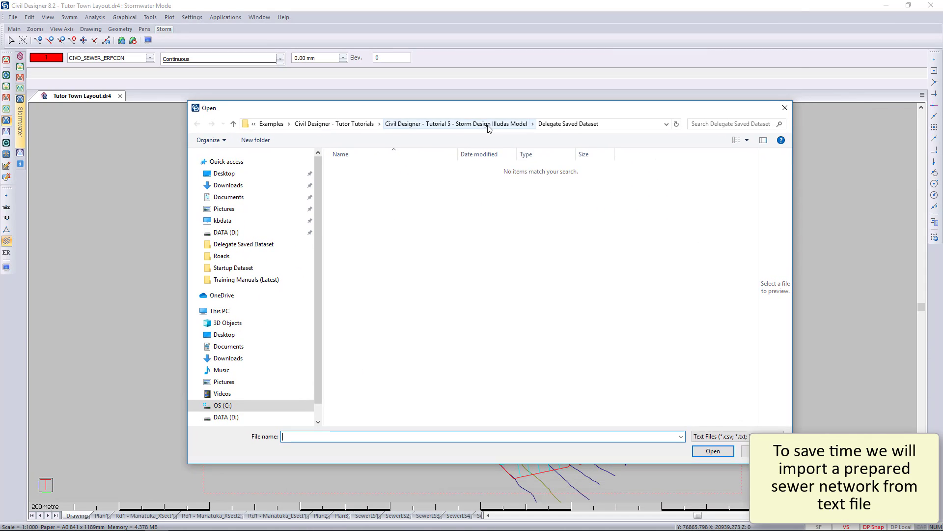
click(487, 124)
double_click(367, 179)
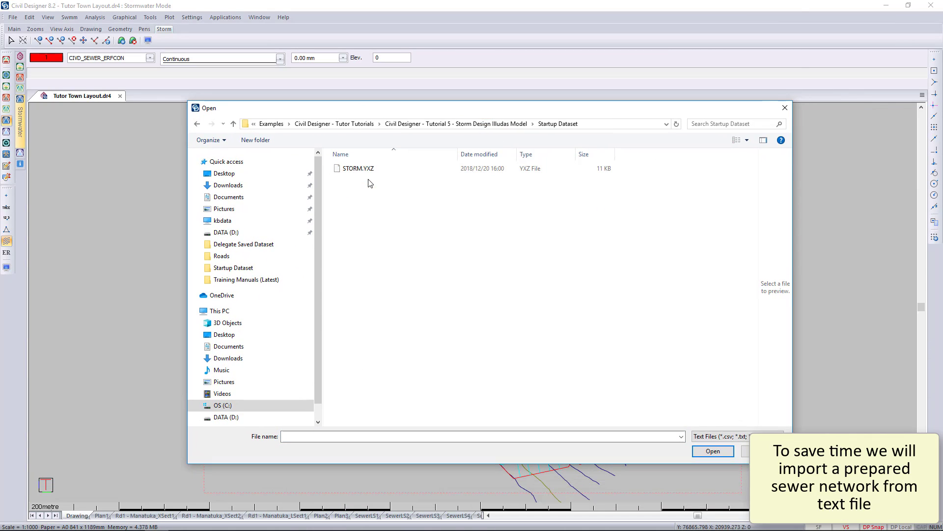
click(365, 170)
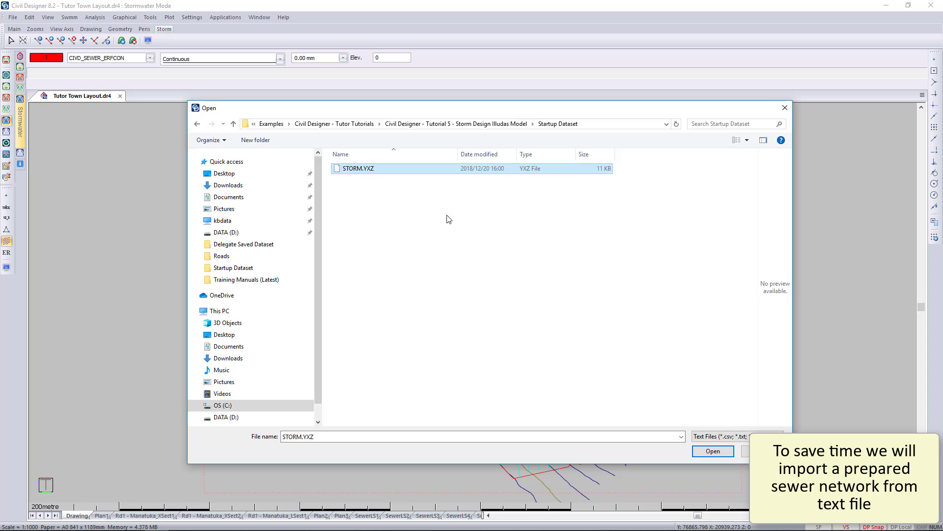
click(710, 451)
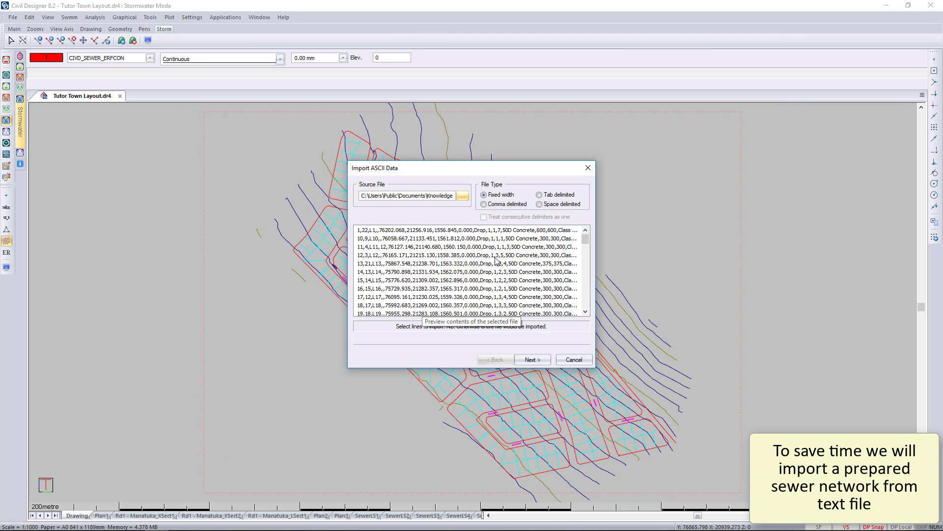
click(505, 206)
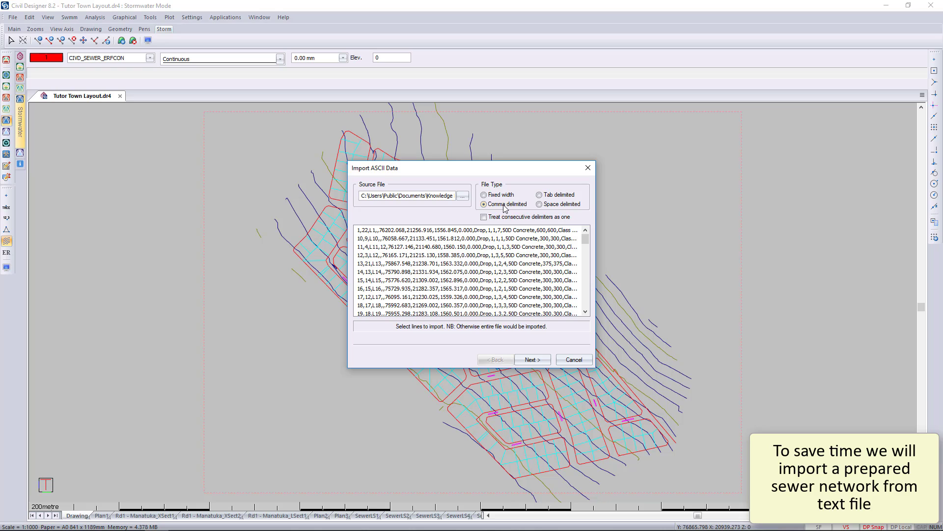
click(538, 360)
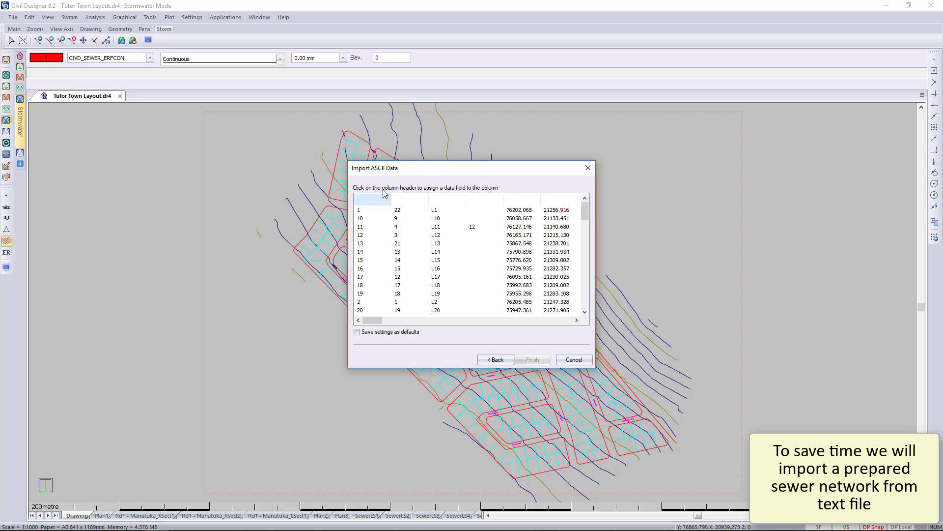
- Assign the Node Name and Next Node fields to the first and second columns of the import data
drag(374, 320, 353, 304)
click(366, 202)
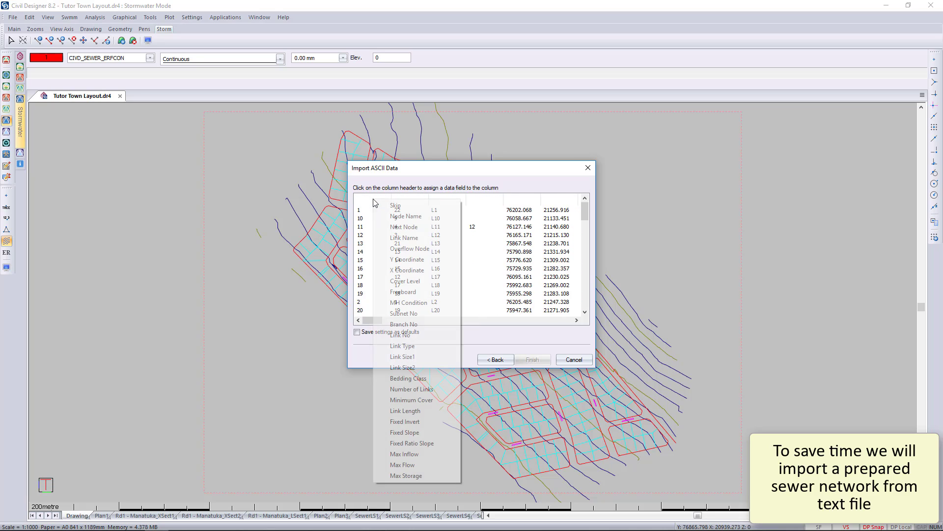
click(398, 219)
click(405, 200)
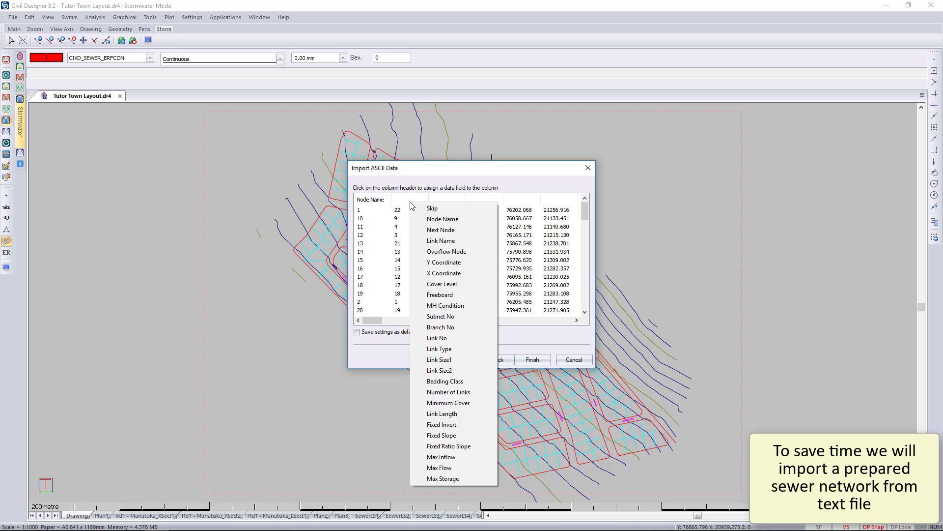
click(431, 230)
- Assign the Link Name and Overflow Node fields to the third and fourth columns of the import data
click(448, 200)
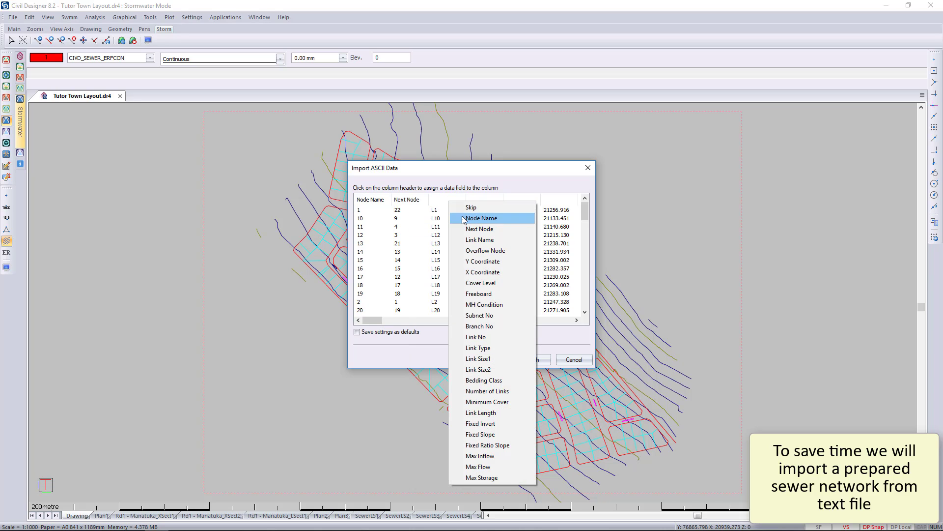
click(478, 240)
click(481, 200)
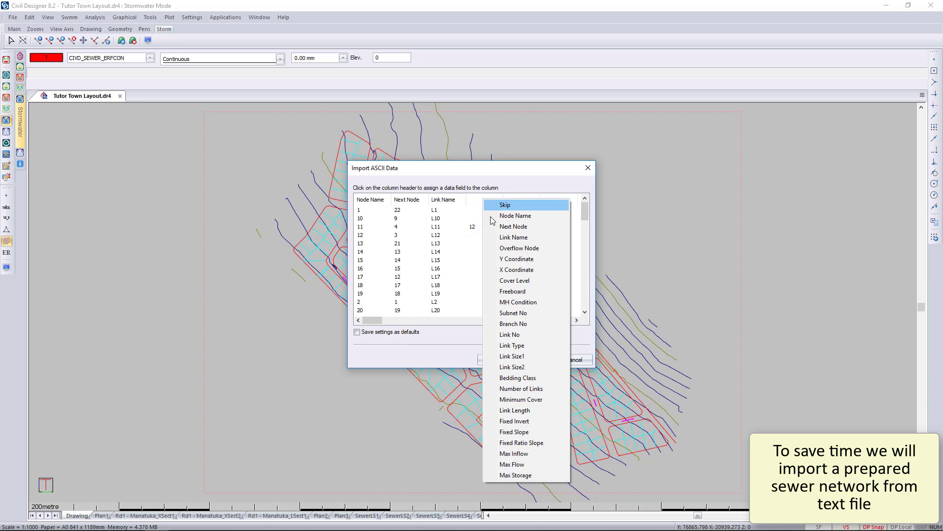
click(515, 251)
- Assign the Y Coordinate and X Coordinate fields to the fifth and sixth columns of the import data
click(523, 199)
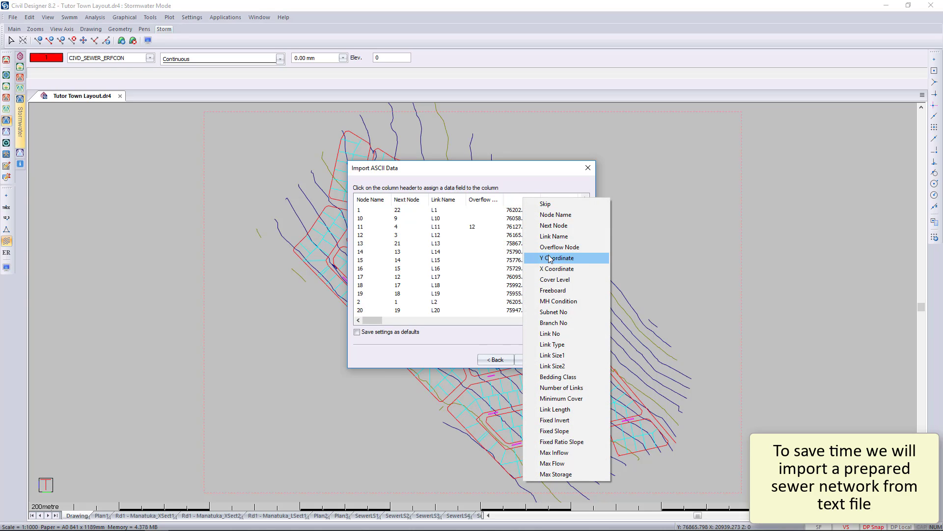
click(551, 257)
click(560, 200)
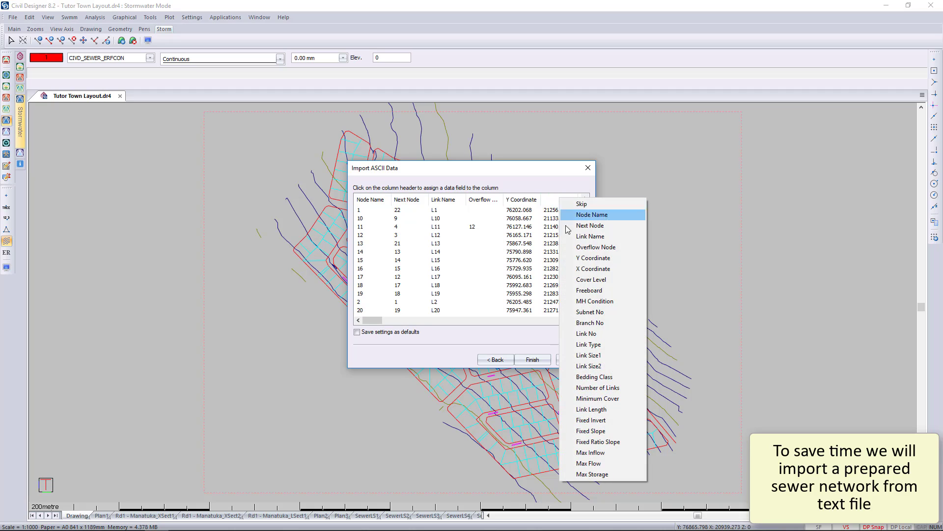
click(597, 269)
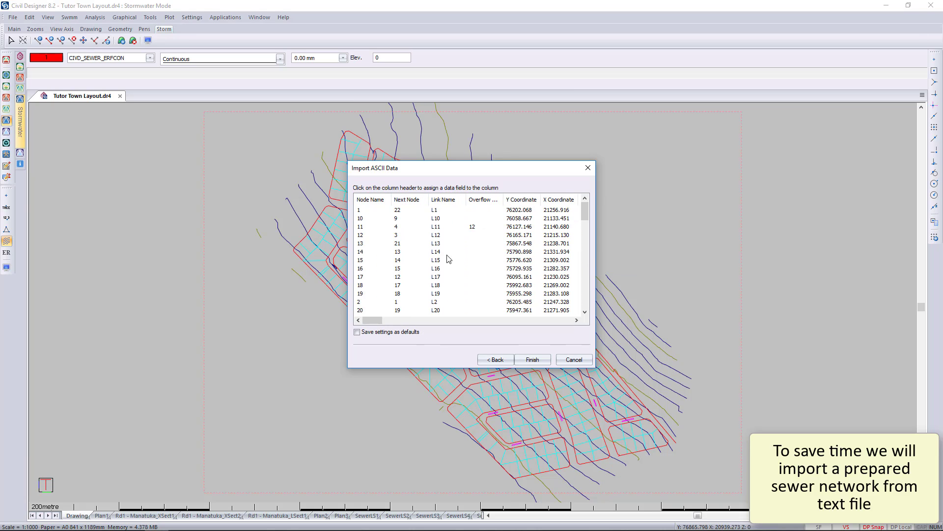
- Set the third and fourth import columns to Skip and finish importing the stormwater network
click(442, 200)
click(454, 204)
click(488, 202)
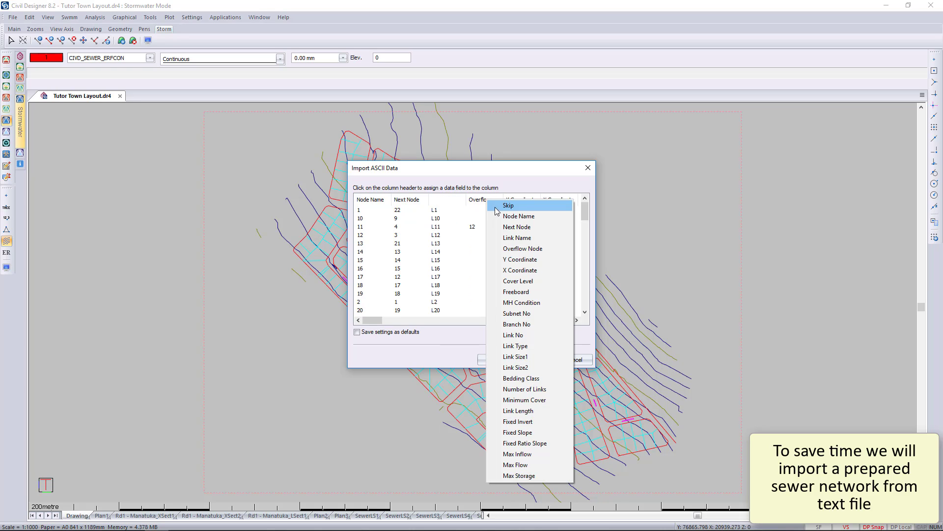
click(498, 205)
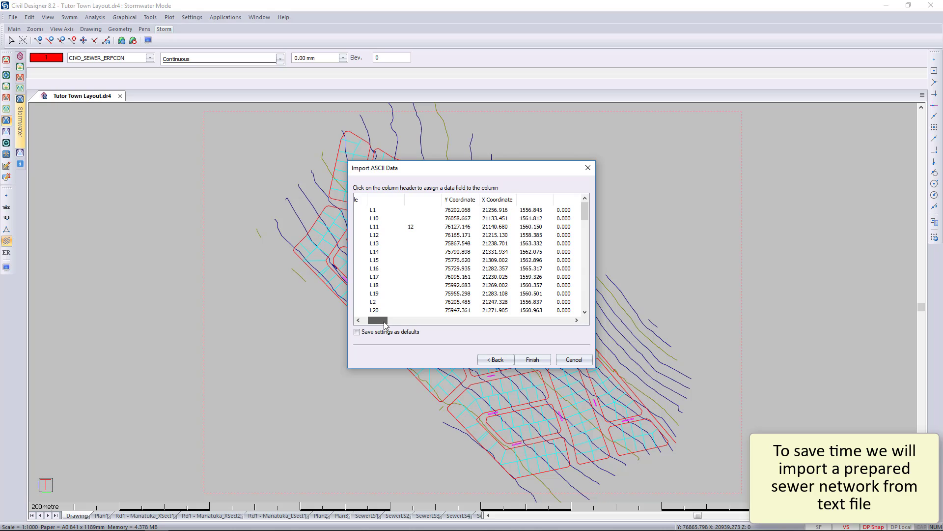
drag(385, 325, 375, 323)
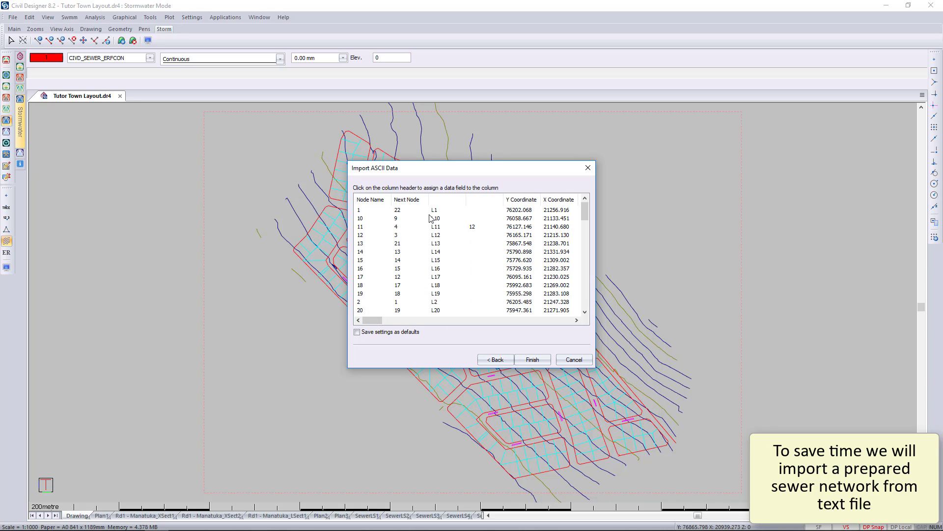
click(533, 361)
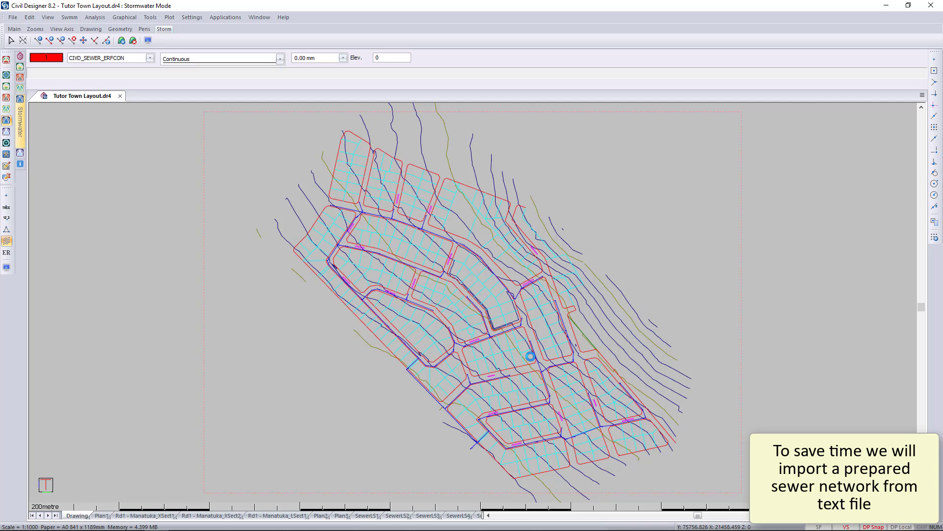
- Set the node annotation text to SW{NAME} in the storm display settings
scroll(475, 303, up, 3)
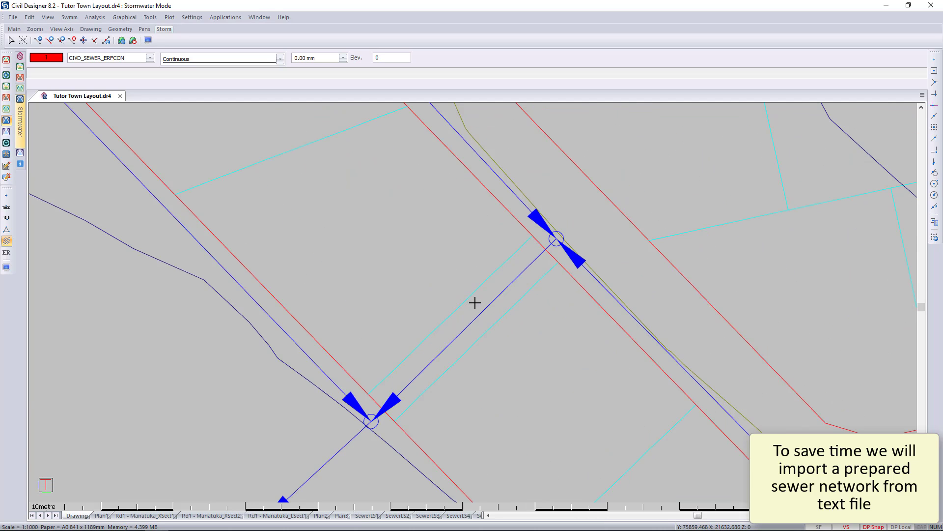
scroll(384, 419, down, 2)
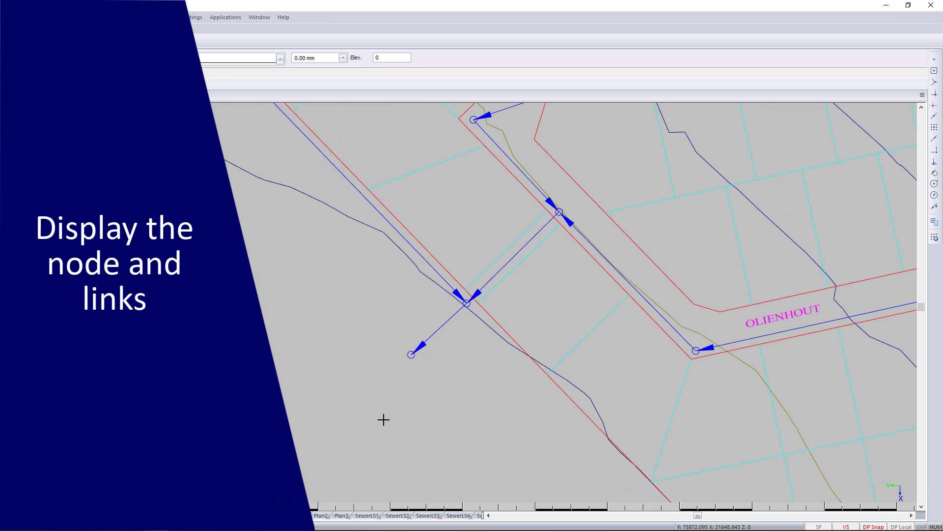
middle_drag(550, 280, 482, 333)
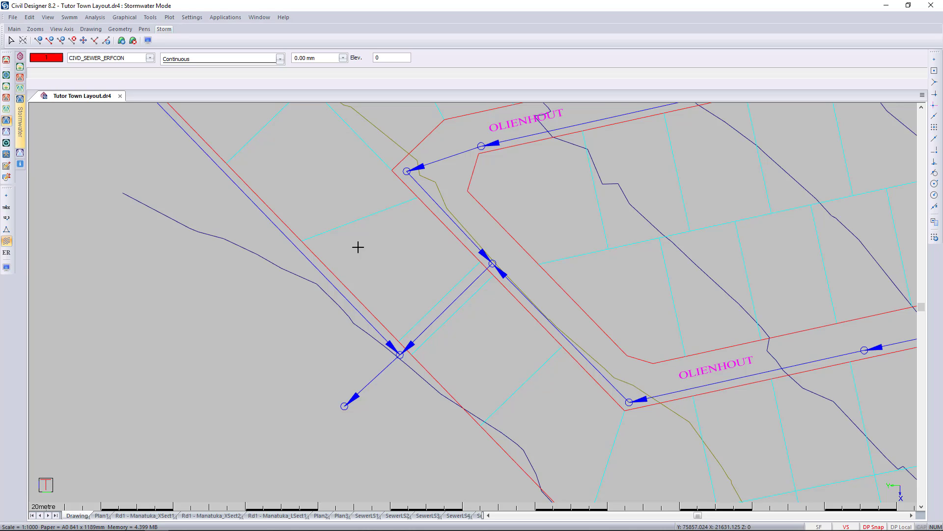
click(7, 267)
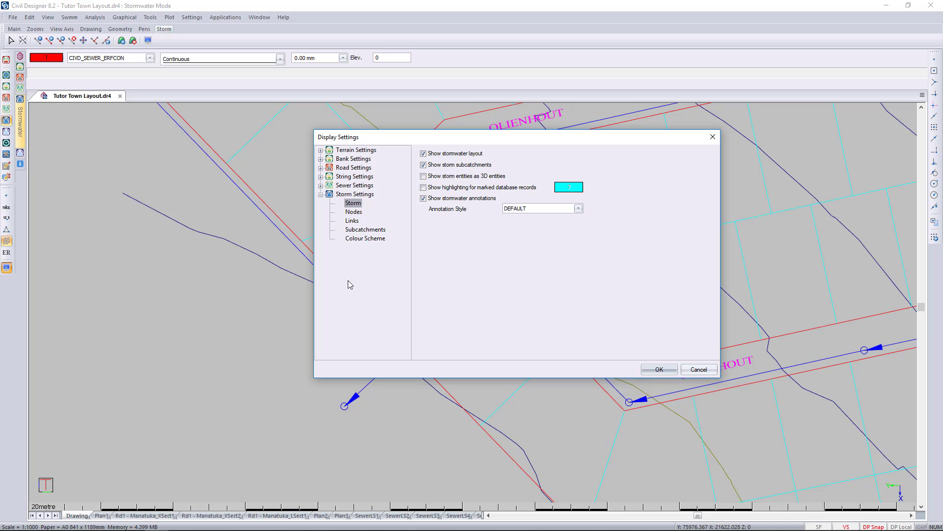
click(354, 211)
click(652, 259)
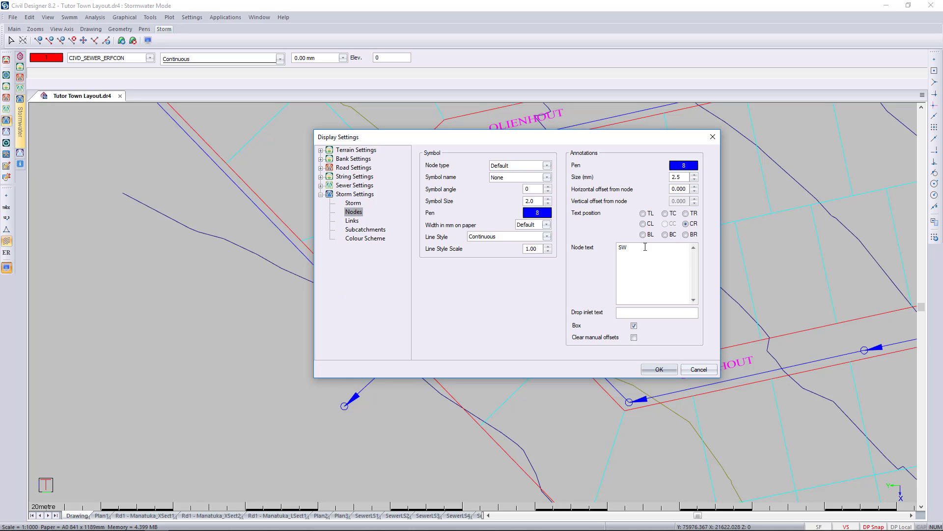
text(SW)
right_click(645, 247)
click(676, 252)
- Annotate the storm links with {TYPE} above and {LENGTH}m below, and turn off their text box
click(352, 220)
right_click(605, 269)
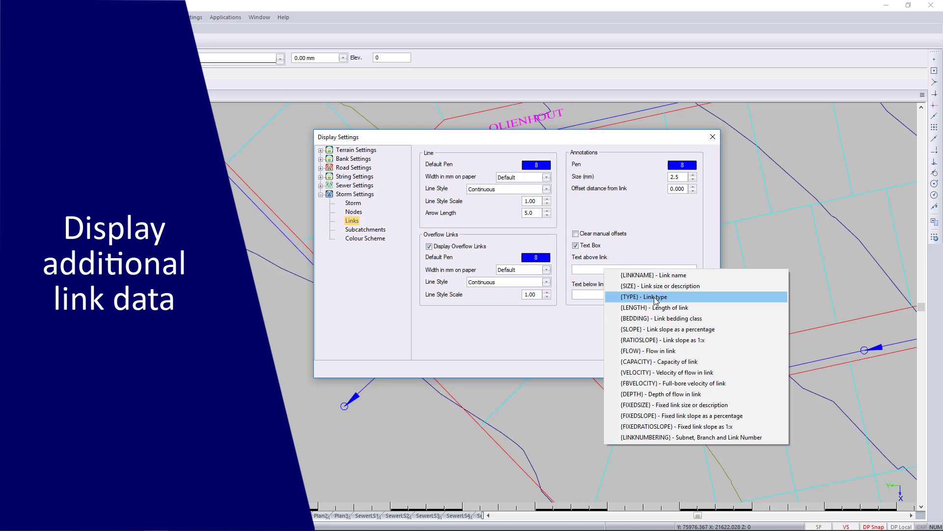
click(655, 297)
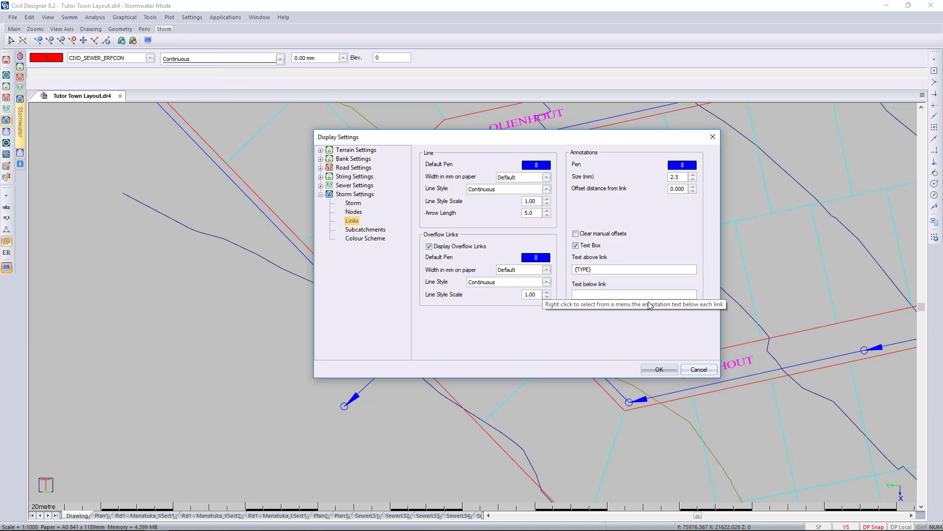
right_click(608, 295)
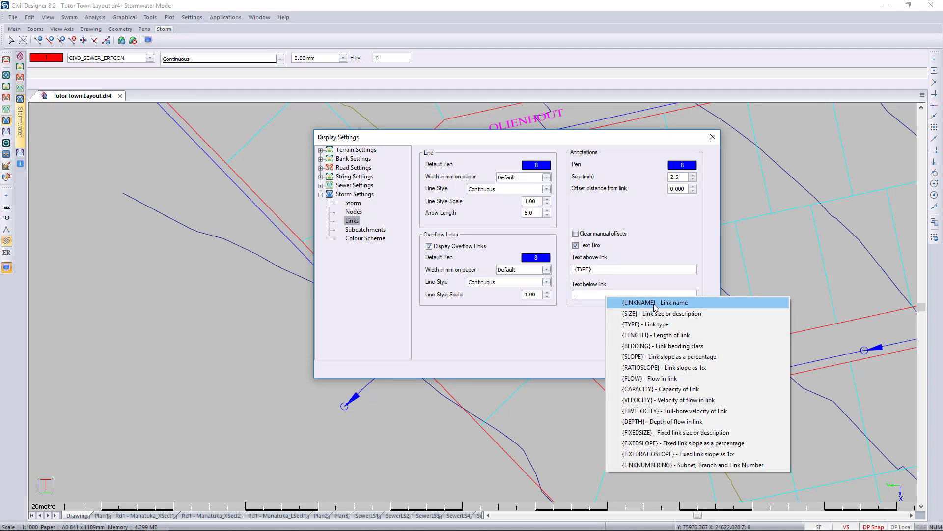
click(653, 335)
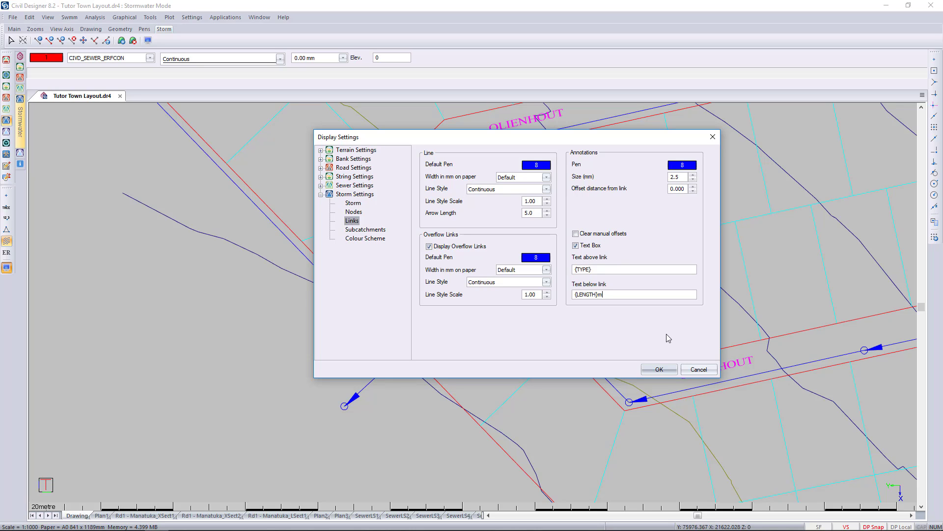
click(575, 246)
- Add CL:{COVER} as a second line of the node annotation text and apply the display settings
click(349, 213)
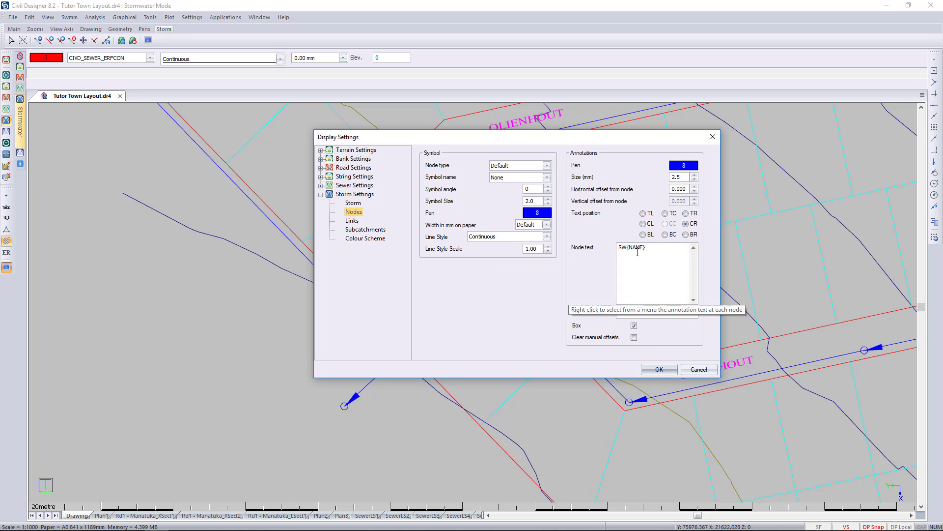
click(662, 253)
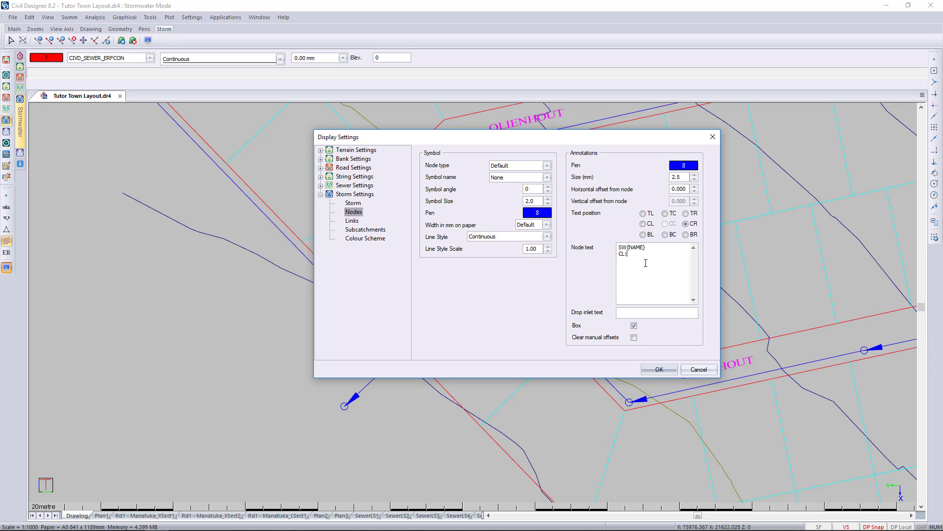
right_click(646, 263)
click(673, 276)
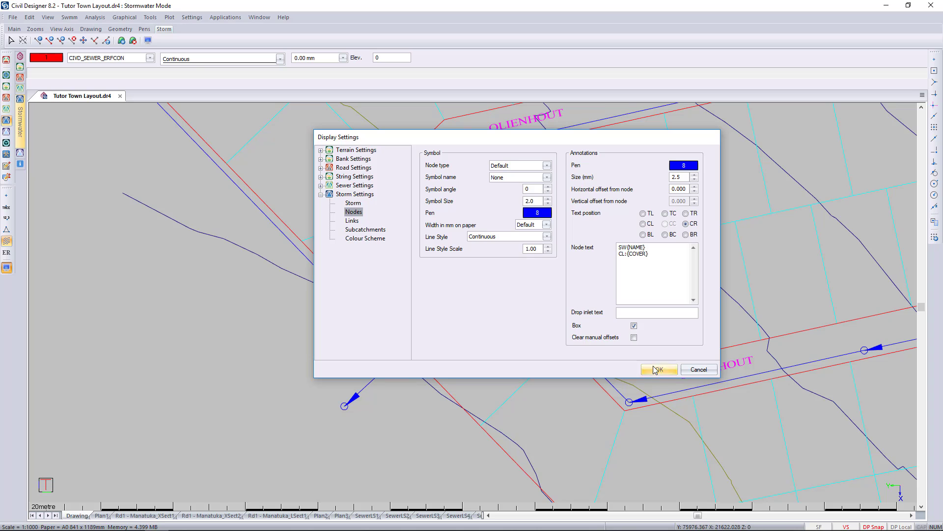
click(657, 369)
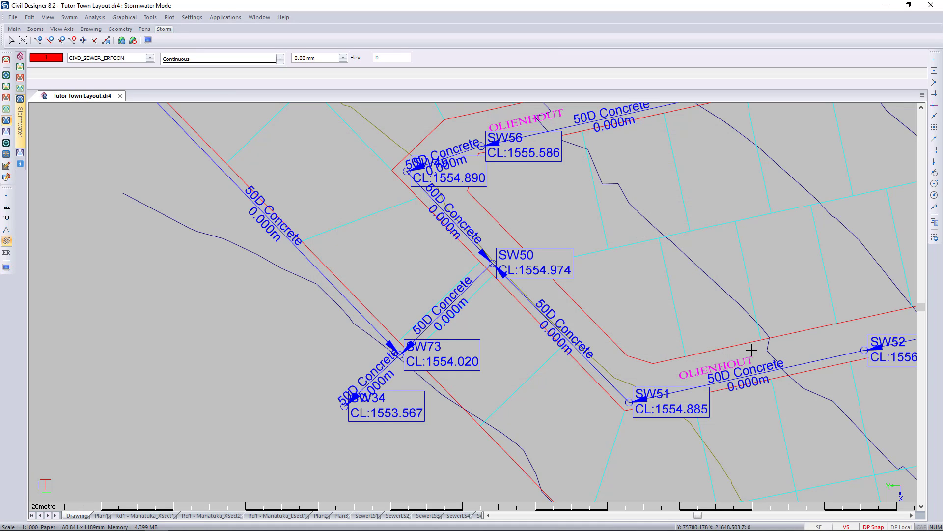
middle_drag(752, 350, 665, 381)
scroll(665, 381, down, 5)
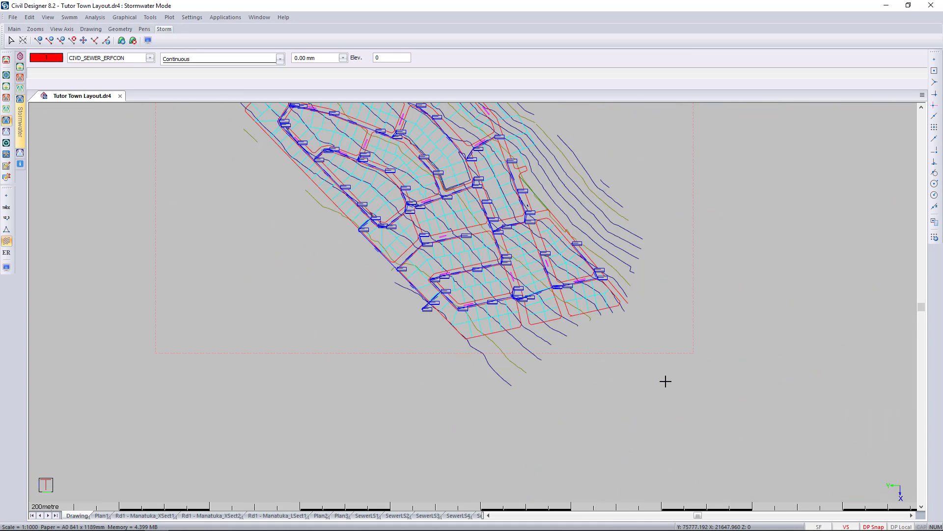
scroll(480, 289, up, 2)
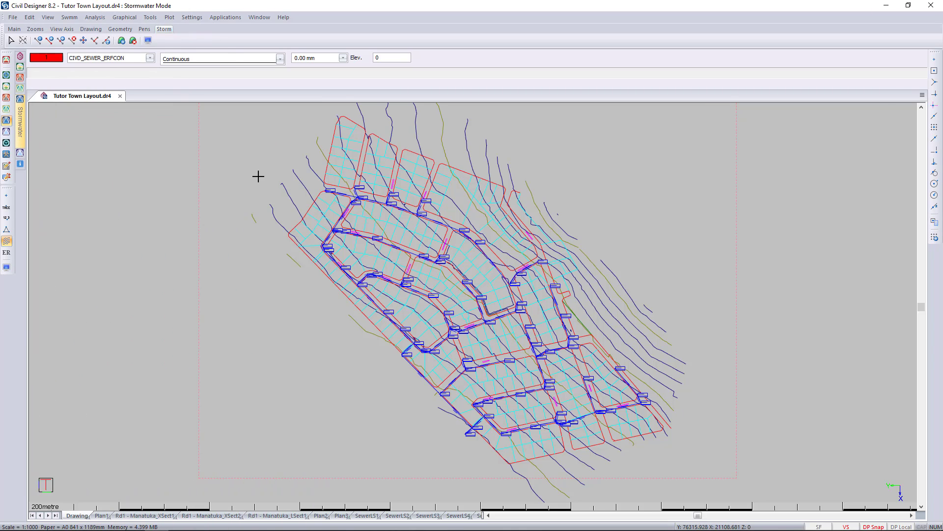
- Extract the storm nodes' cover levels from the NGL surface as soft material with a search distance of 60, and review the output
click(124, 17)
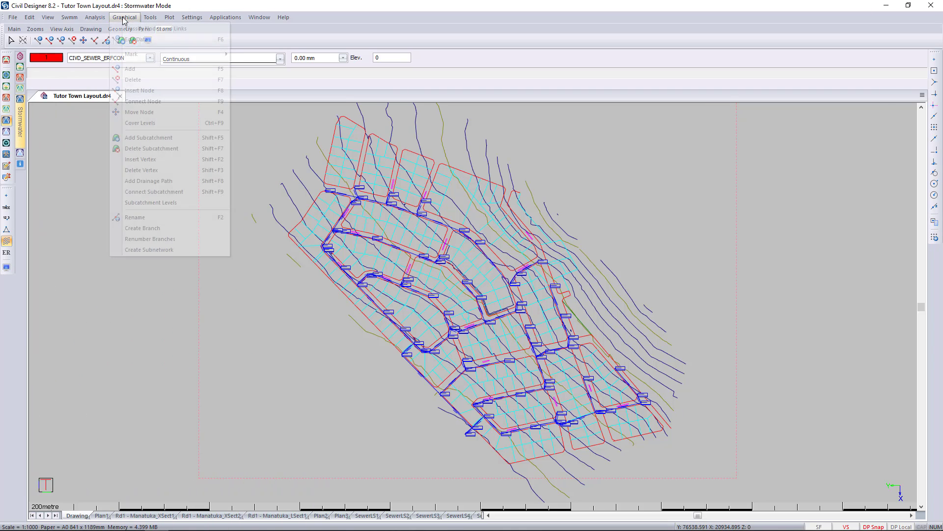
click(168, 113)
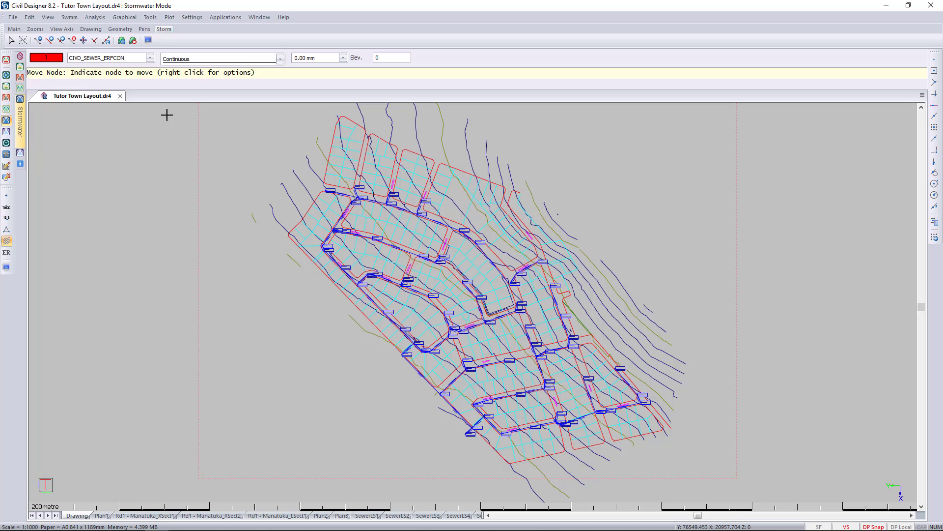
click(124, 17)
click(172, 122)
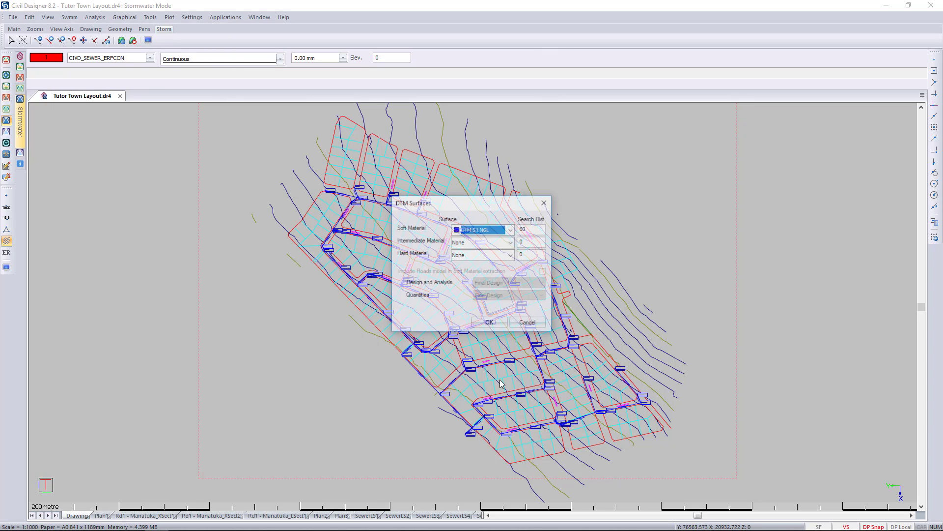
click(495, 324)
click(550, 317)
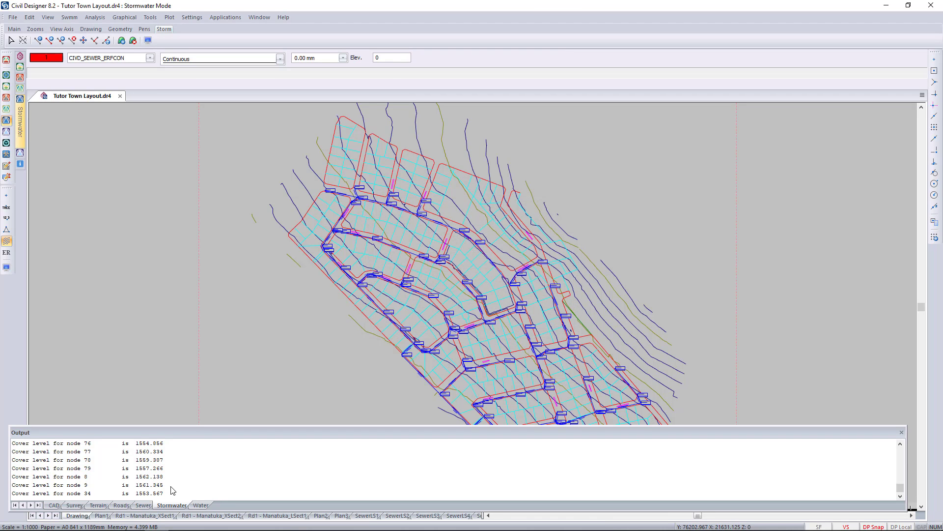
scroll(173, 490, up, 10)
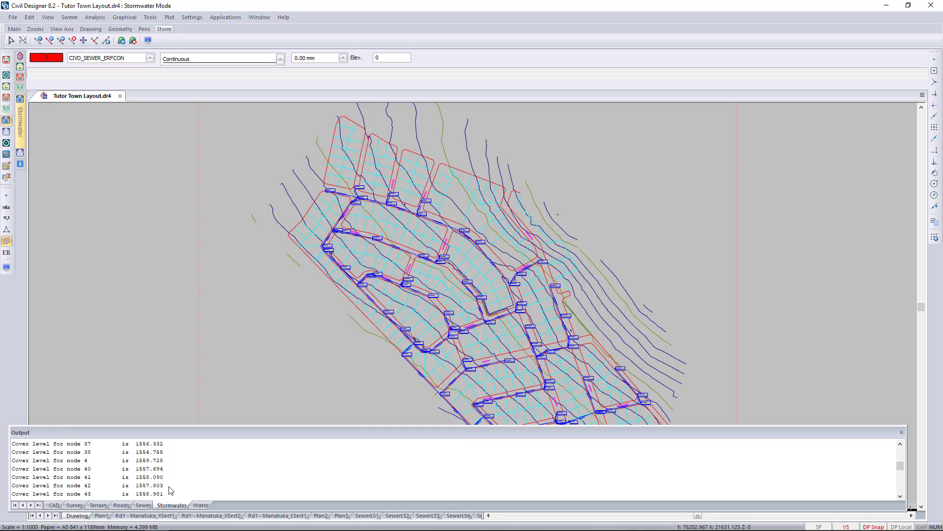
scroll(171, 490, up, 10)
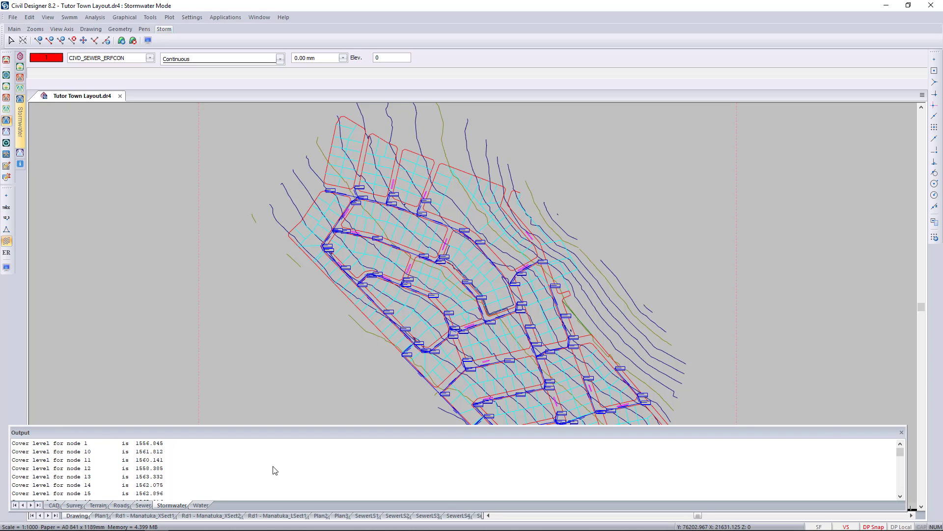
click(901, 432)
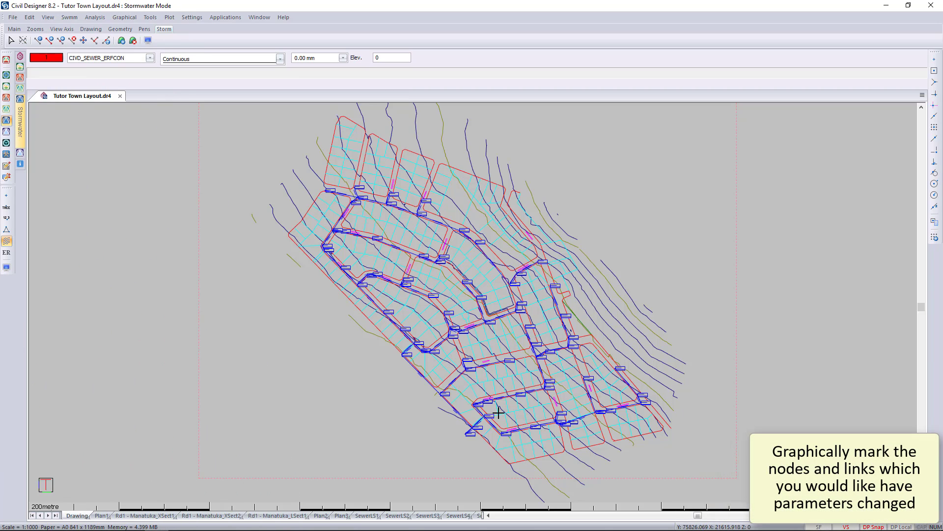
- Turn on highlighting for marked database records in the storm display settings
click(6, 266)
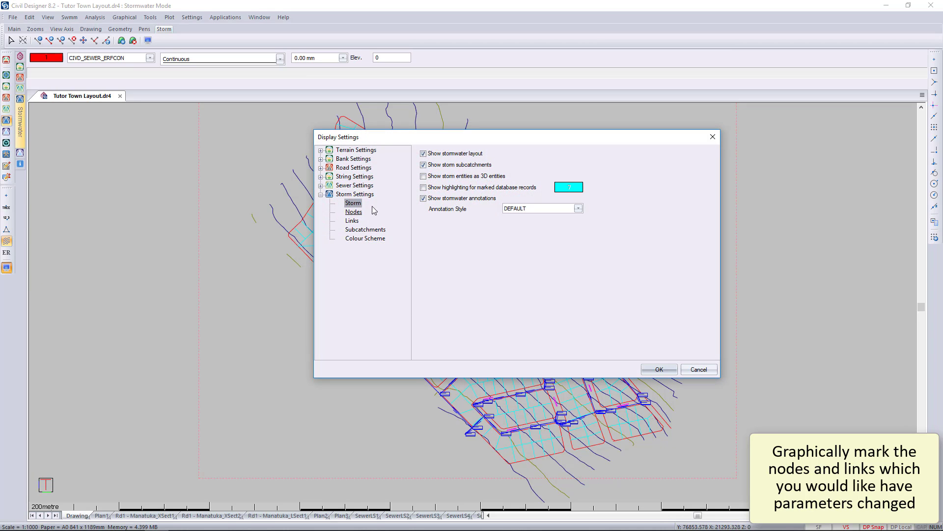
click(461, 188)
click(657, 369)
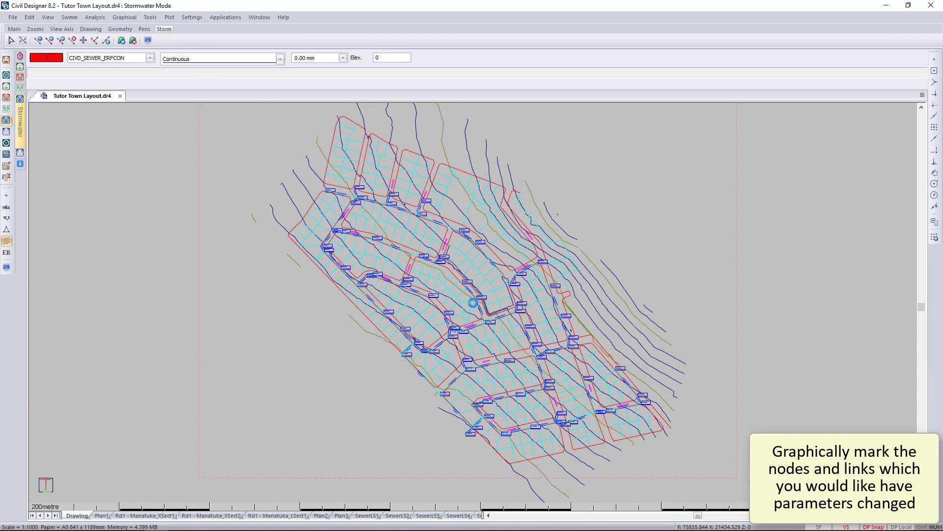
scroll(473, 302, up, 5)
scroll(473, 302, down, 8)
scroll(473, 302, up, 2)
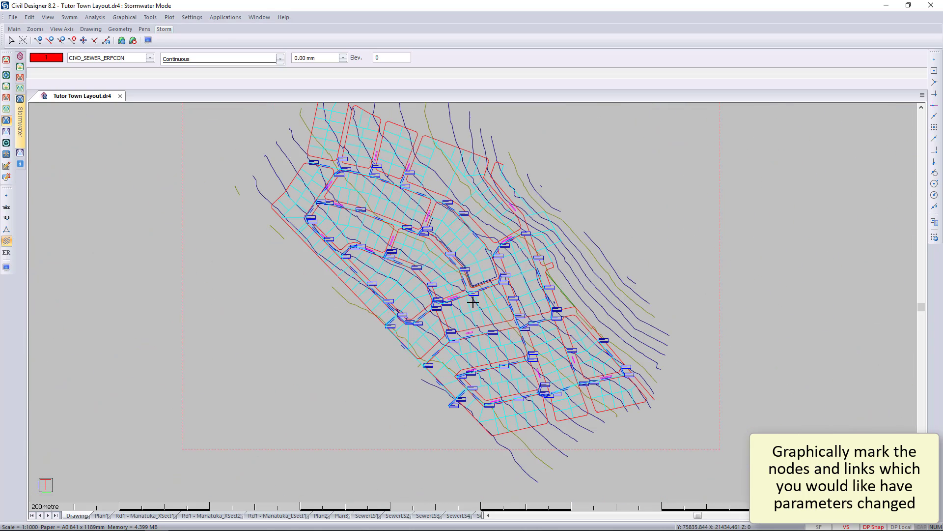
- Clear the marks from all stormwater nodes and links
click(124, 17)
mouse_move(145, 54)
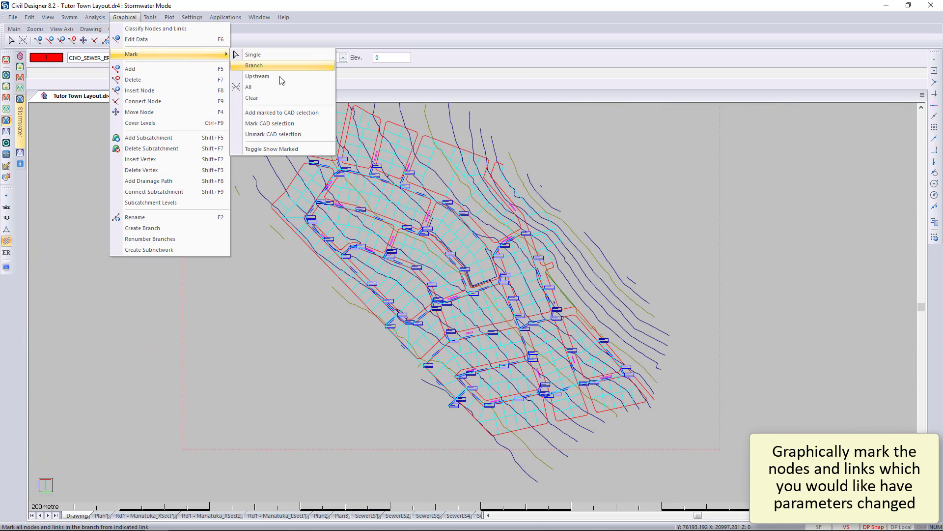
click(284, 97)
scroll(472, 301, up, 4)
scroll(473, 302, up, 4)
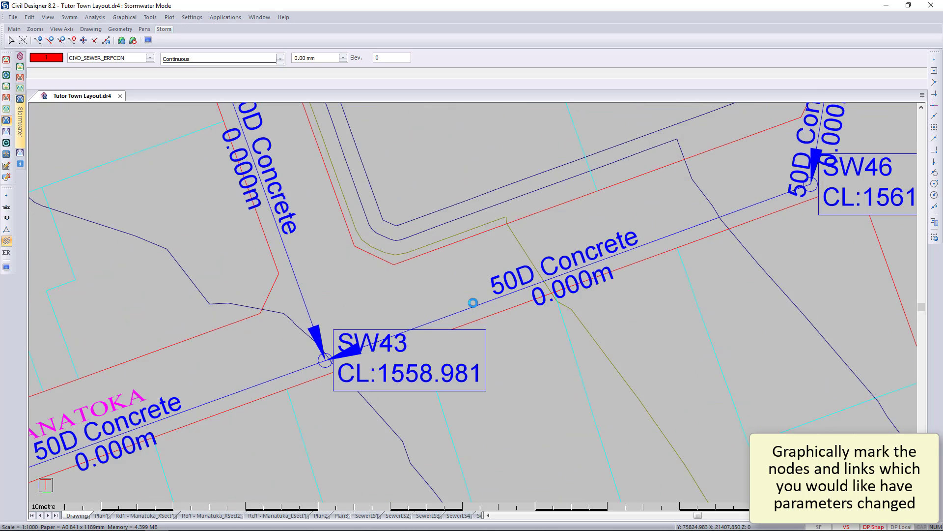
scroll(473, 302, down, 8)
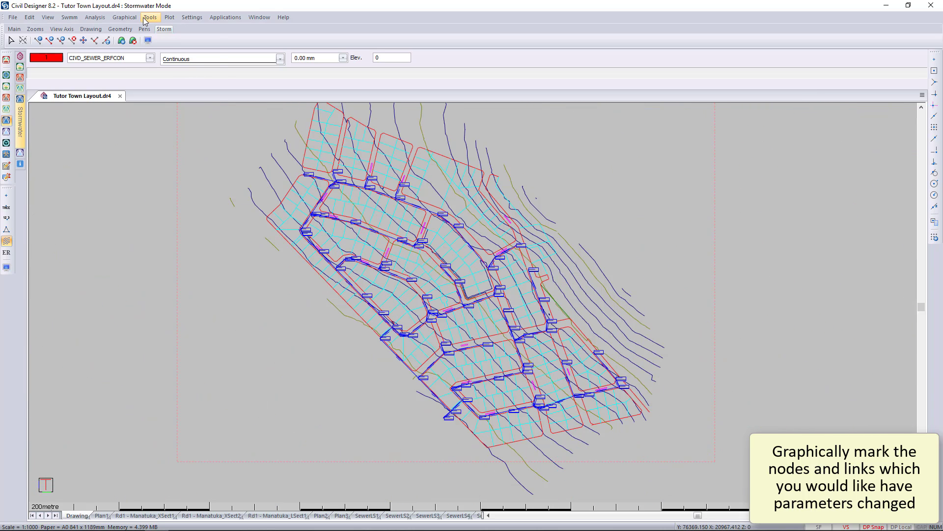
- Mark all nodes and links of the stormwater network
click(149, 17)
mouse_move(134, 18)
mouse_move(147, 52)
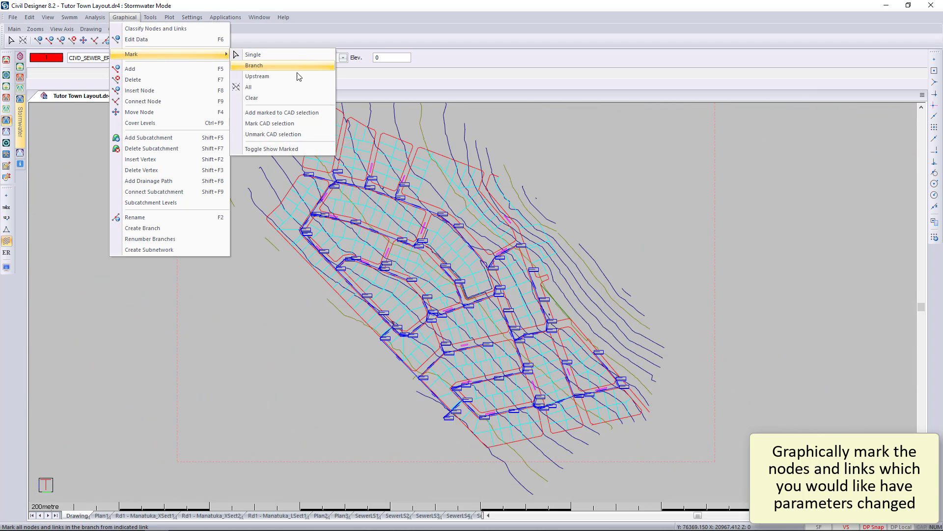
click(299, 90)
scroll(473, 302, up, 8)
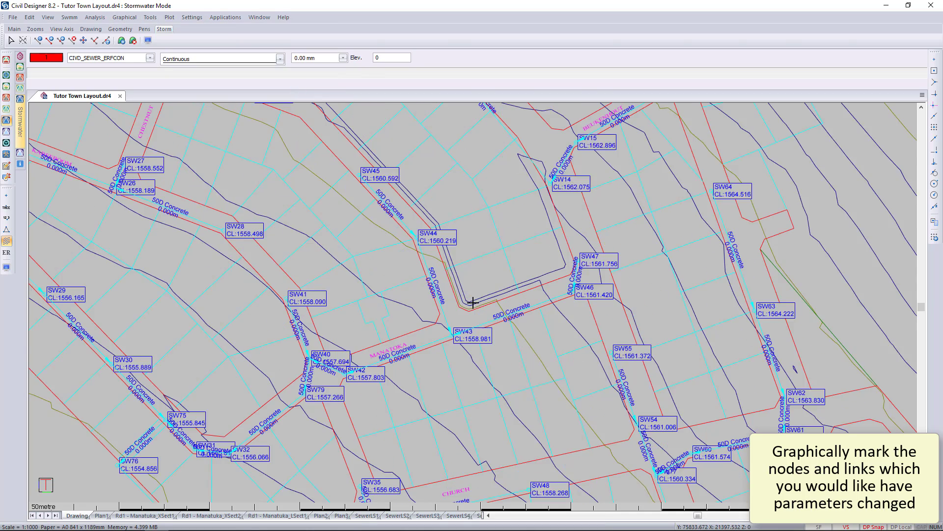
scroll(473, 302, down, 8)
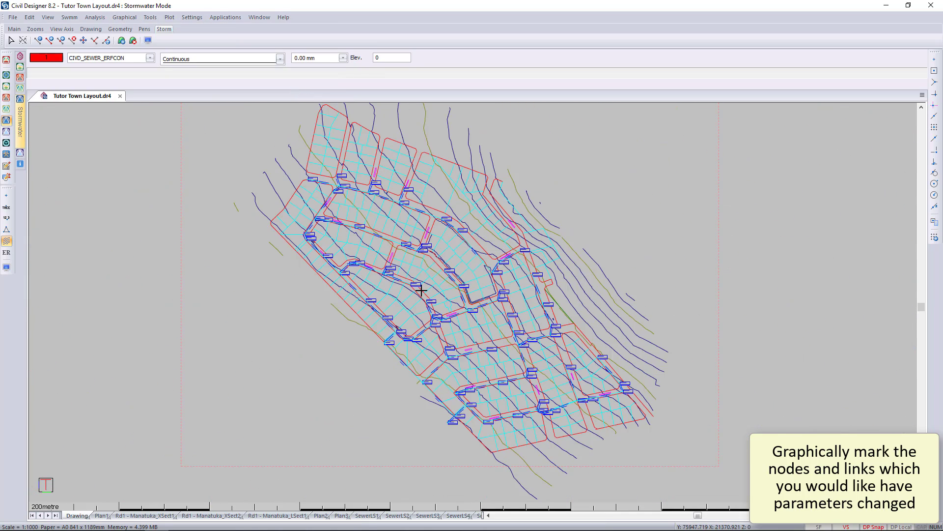
- Open the parameter settings for the marked network and set the nodes' manhole conditions to Soffit
right_click(422, 290)
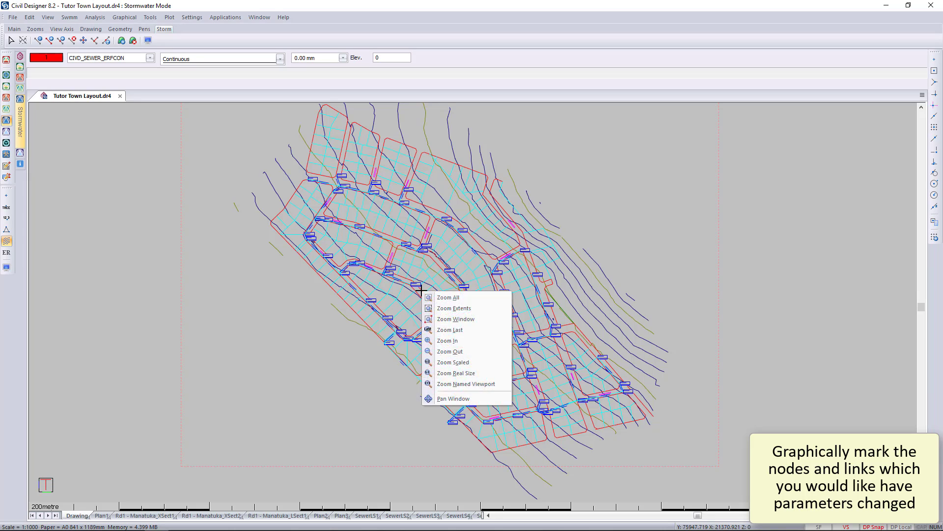
click(440, 297)
click(290, 169)
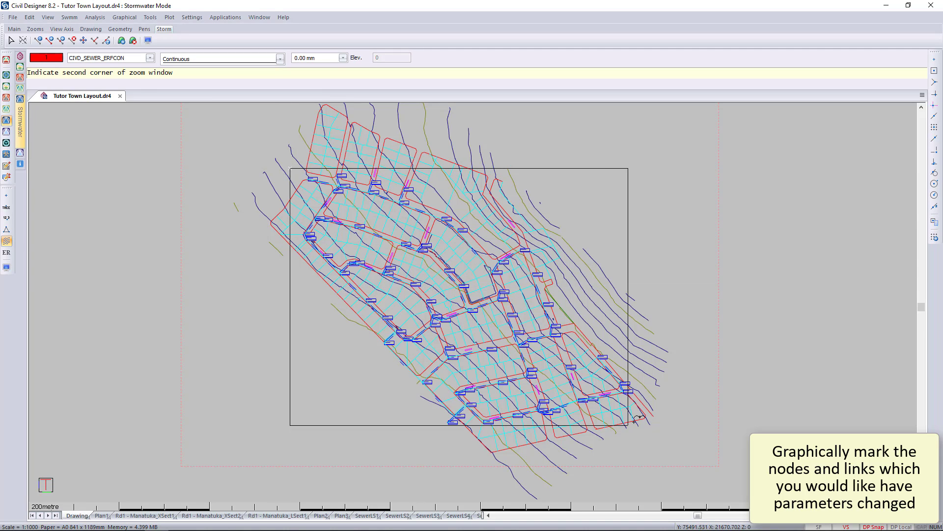
click(638, 427)
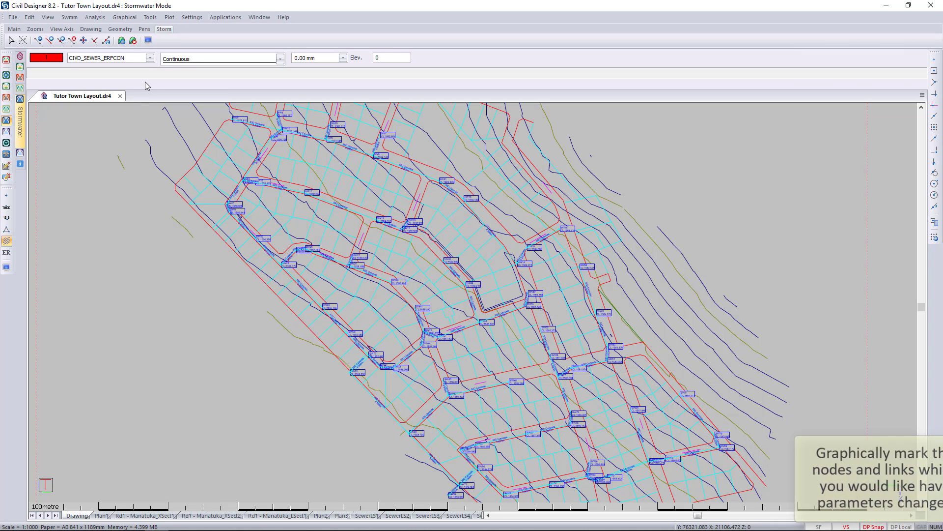
click(149, 18)
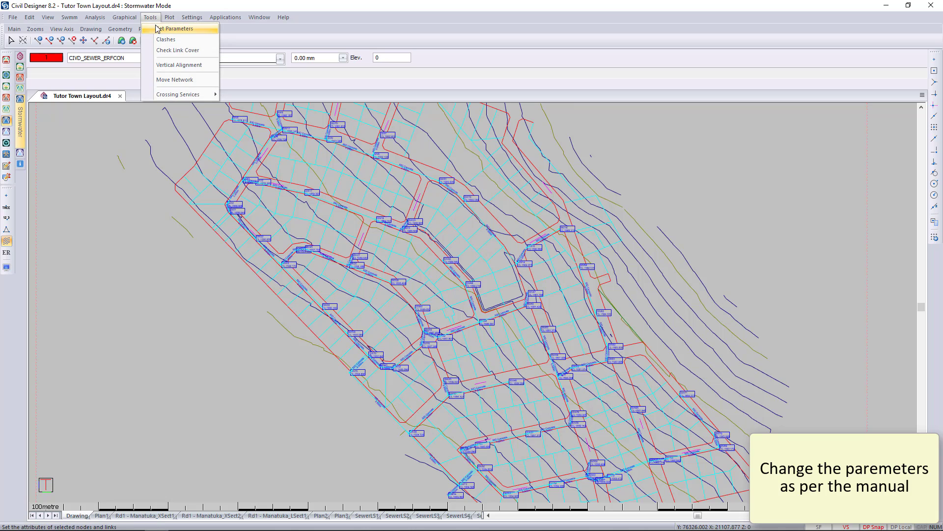
click(159, 28)
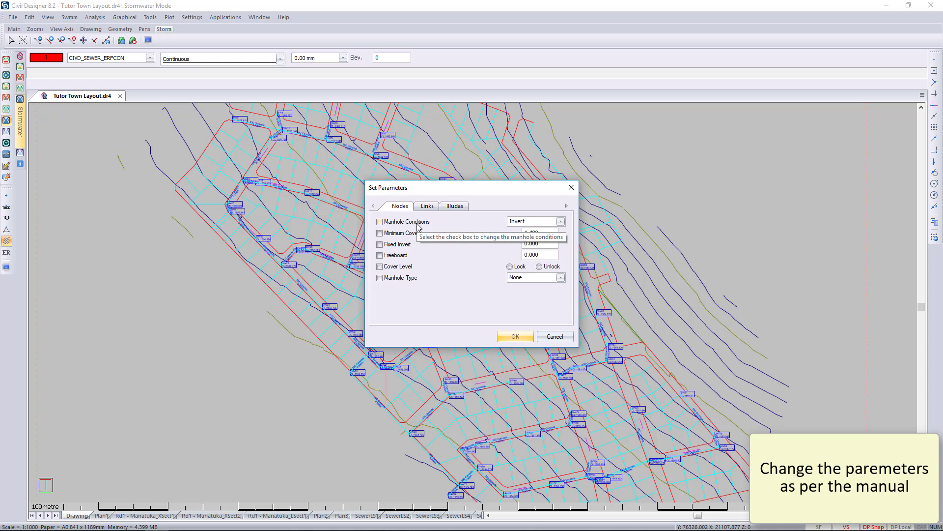
click(415, 221)
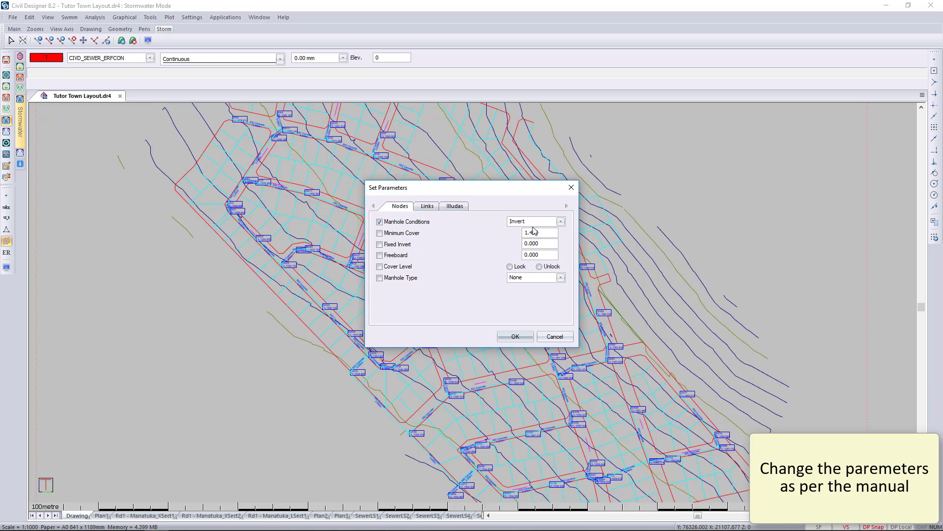
click(560, 221)
click(527, 244)
- Set the marked links' type to 100D Concrete and their bedding class to Class B
click(427, 207)
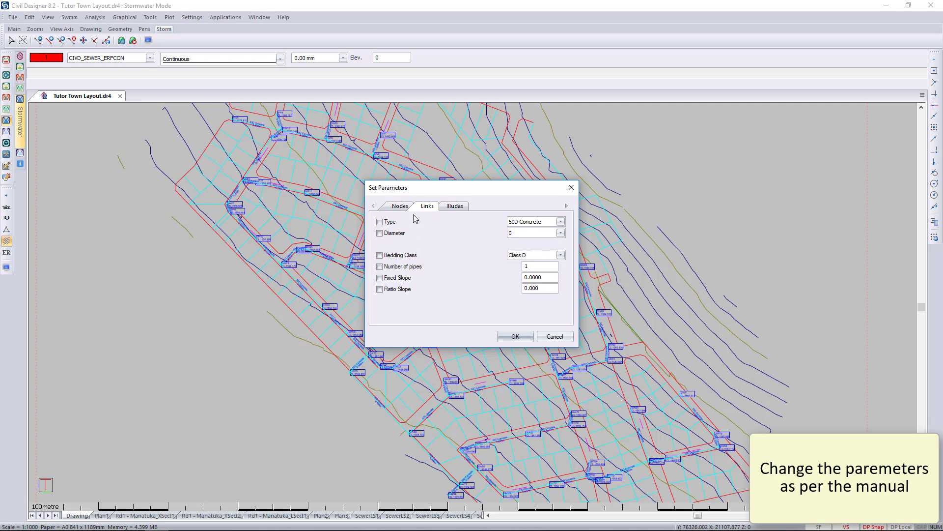
click(379, 222)
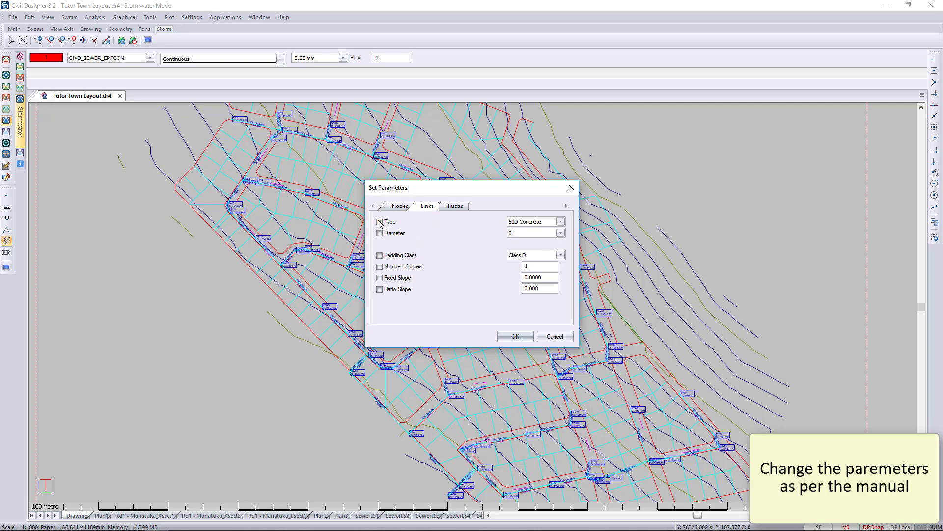
click(538, 224)
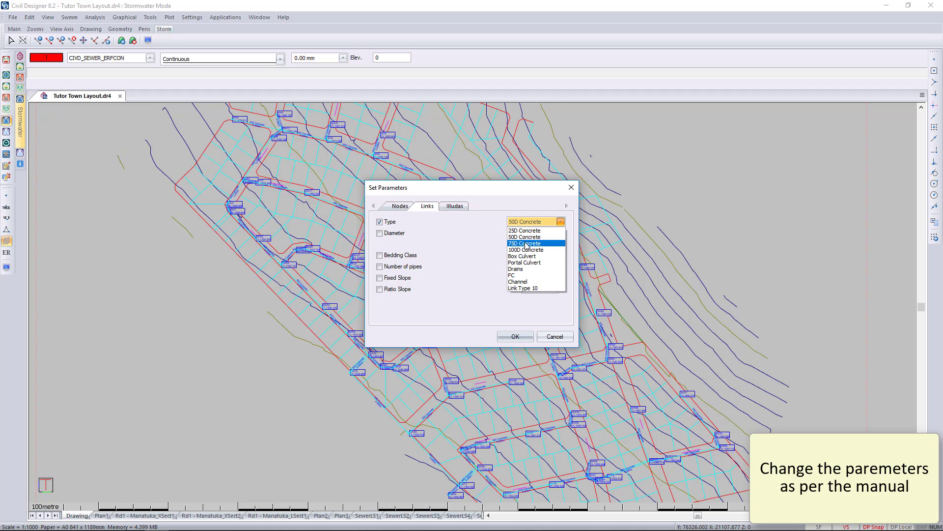
click(525, 250)
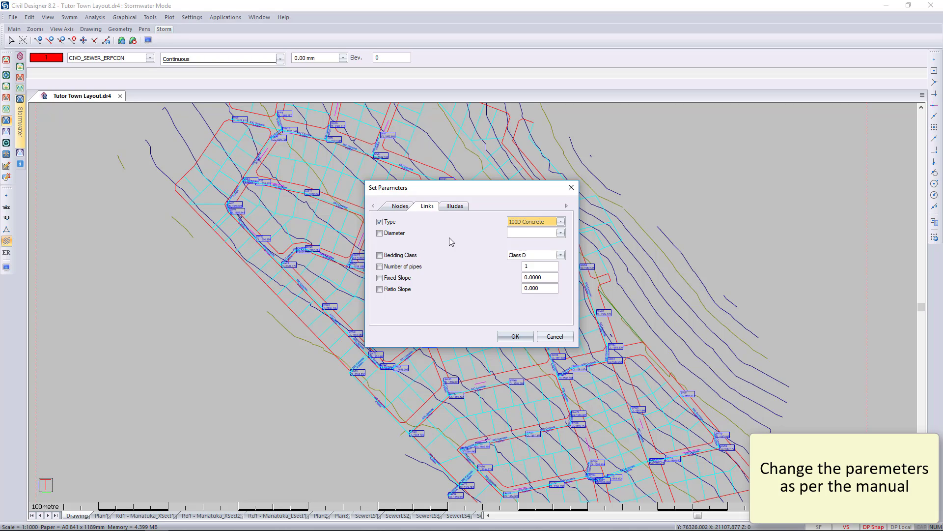
click(380, 256)
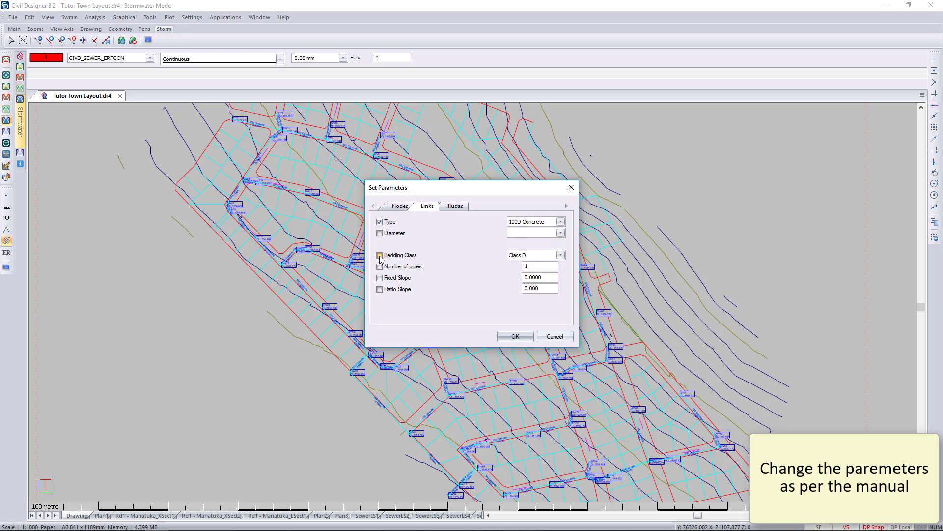
click(526, 257)
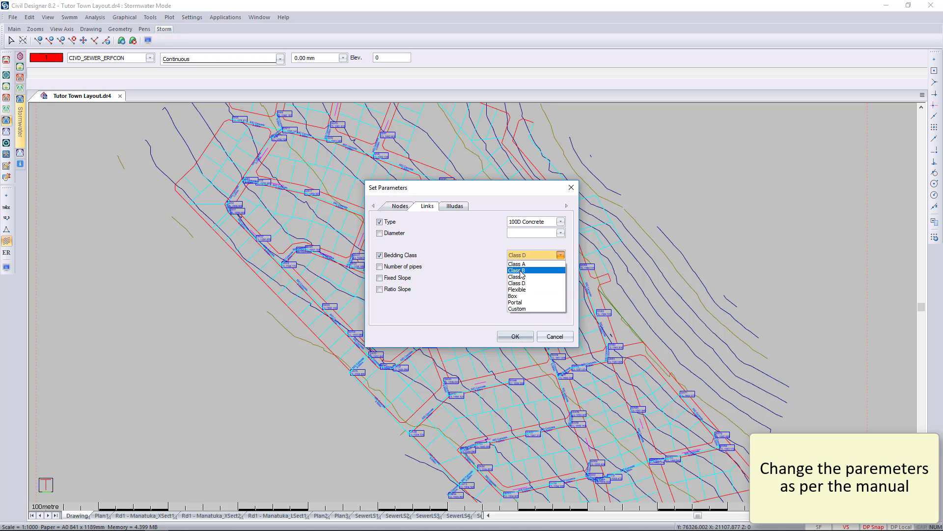
click(531, 269)
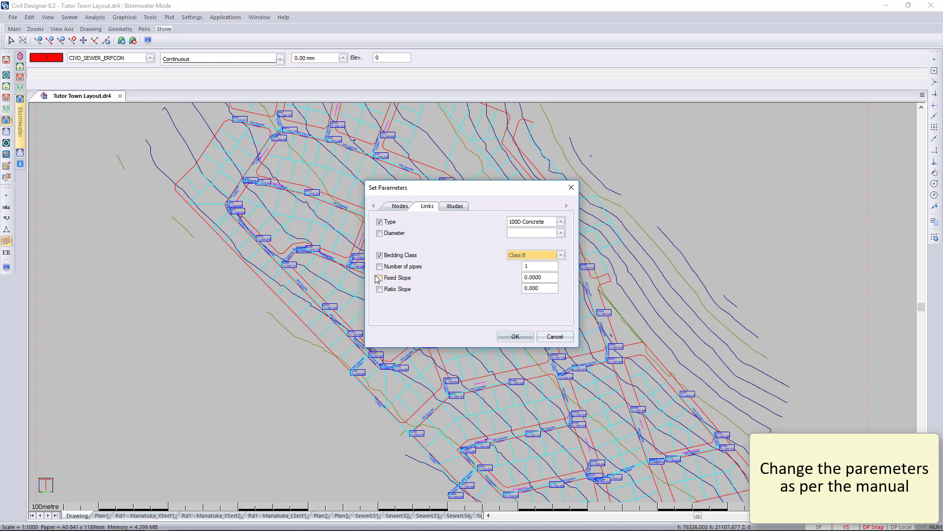
- Include the minimum cover among the node parameters and apply all settings to the marked nodes and links
click(401, 207)
click(379, 233)
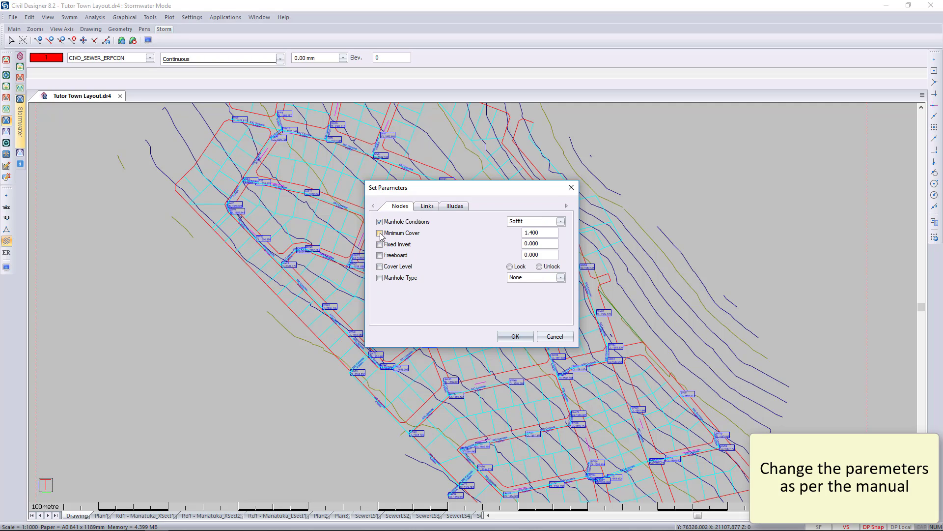
double_click(542, 232)
click(514, 336)
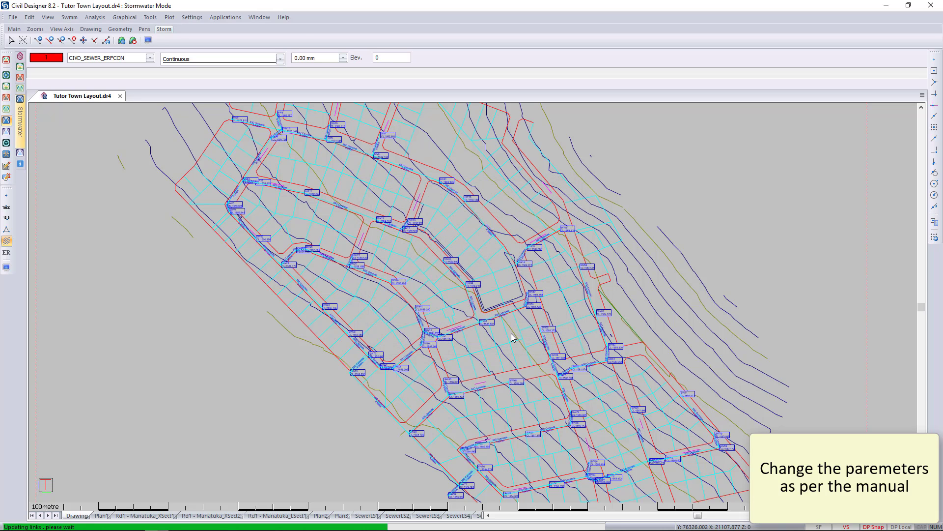
scroll(506, 313, up, 5)
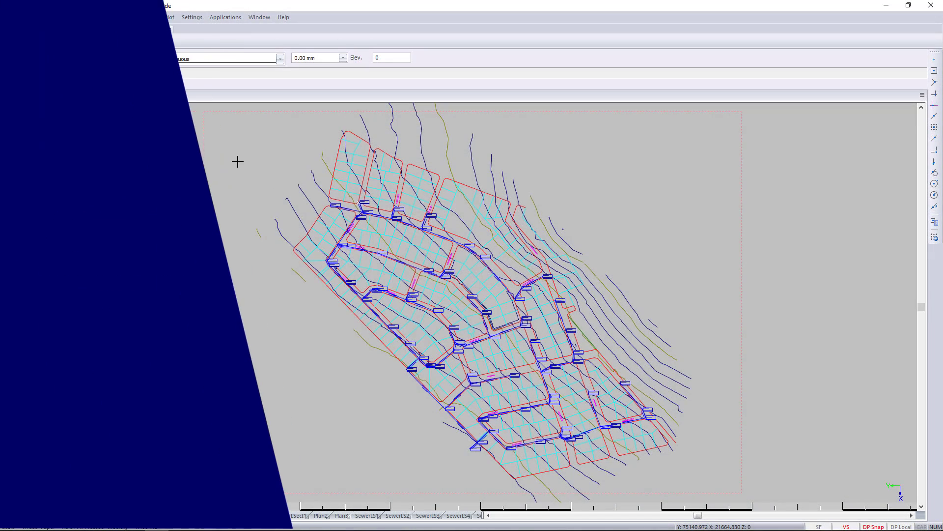
- Start adding a subcatchment named SWSCM5 in the blocks uphill of node SW5
key(z)
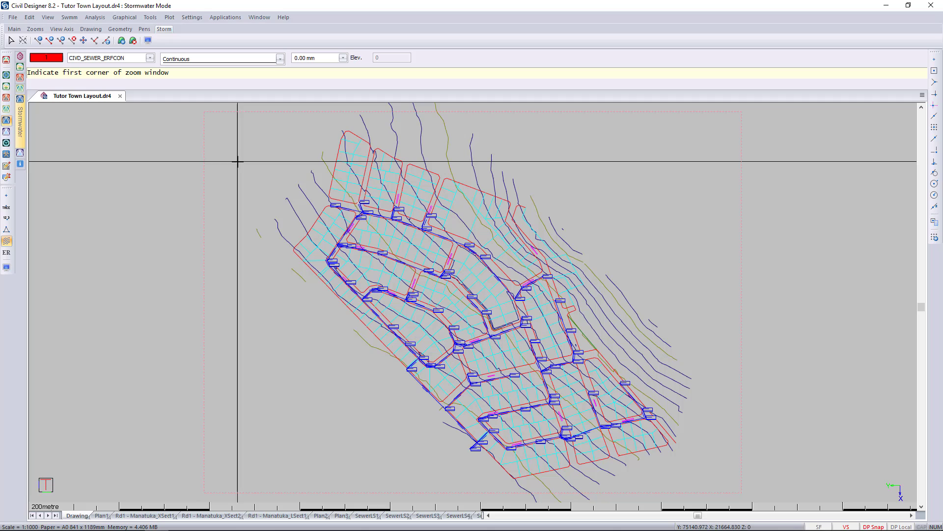
click(319, 117)
click(438, 224)
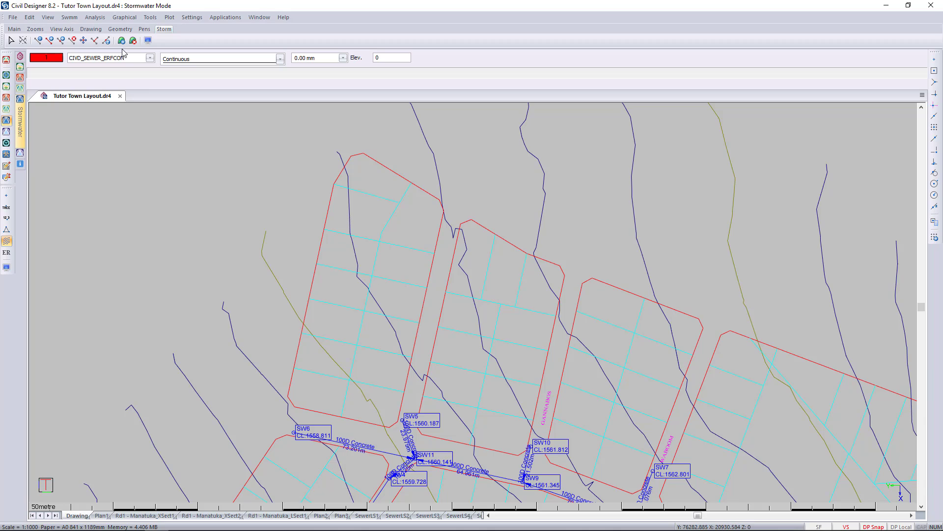
click(126, 17)
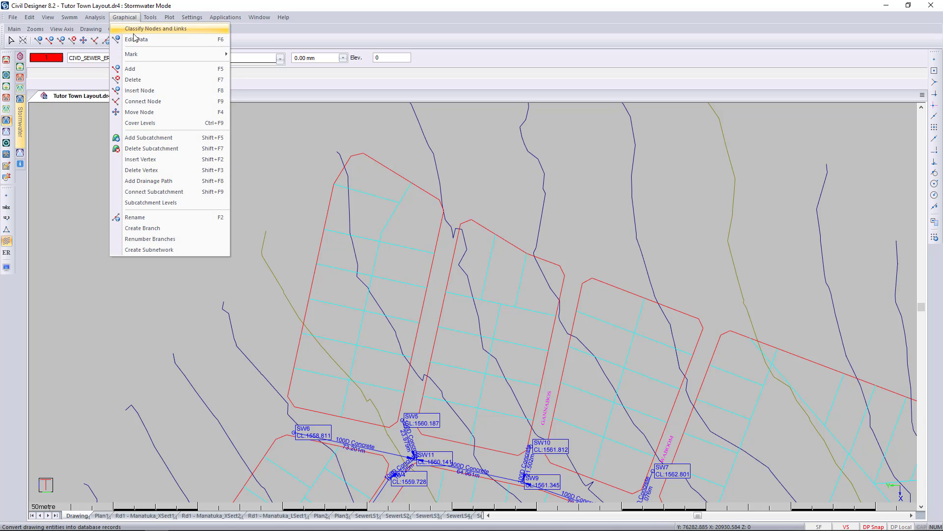
click(178, 139)
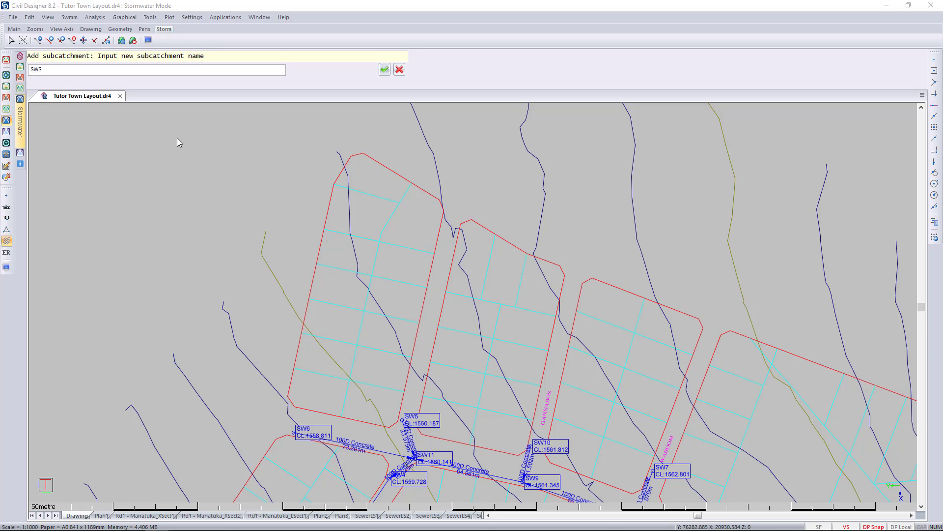
text(SWSCM5)
click(384, 69)
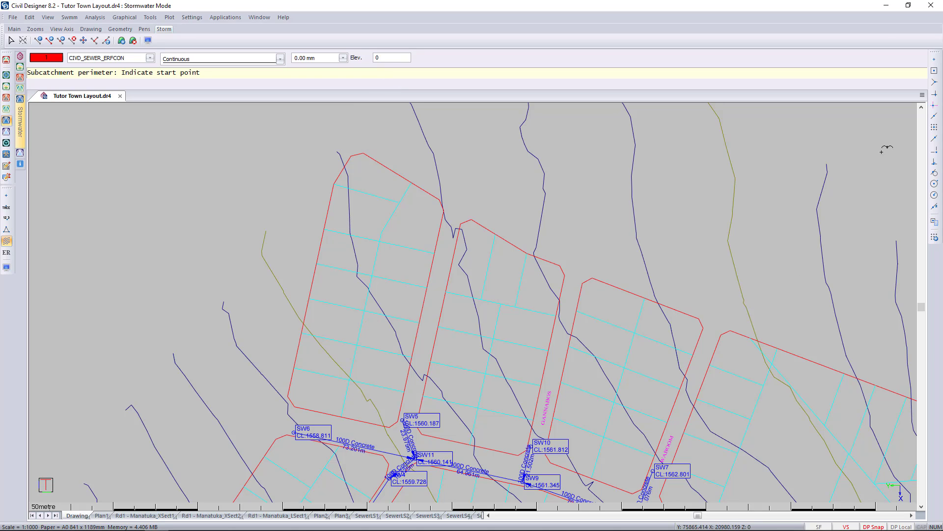
- Trace the SWSCM5 perimeter from the block corner beside SW5, up the road edge and around the adjoining erven, and close the subcatchment
click(935, 82)
click(399, 419)
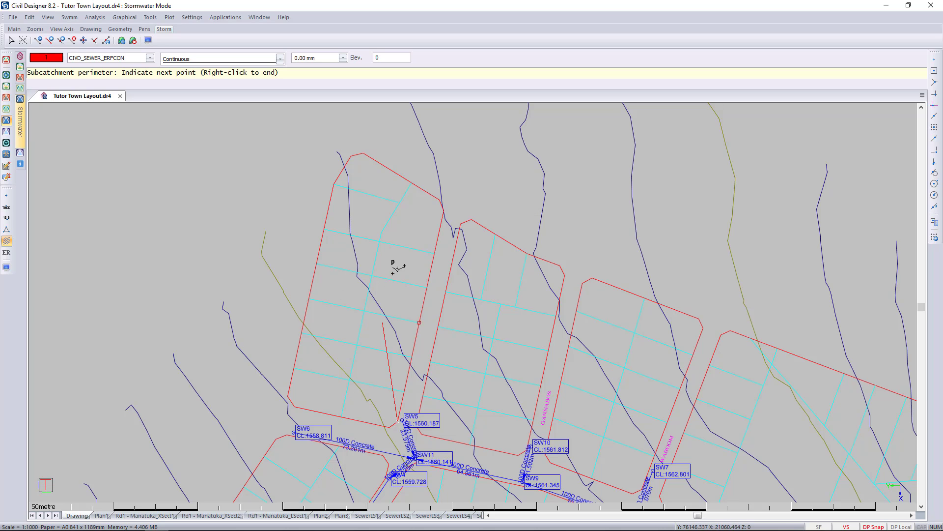
click(442, 203)
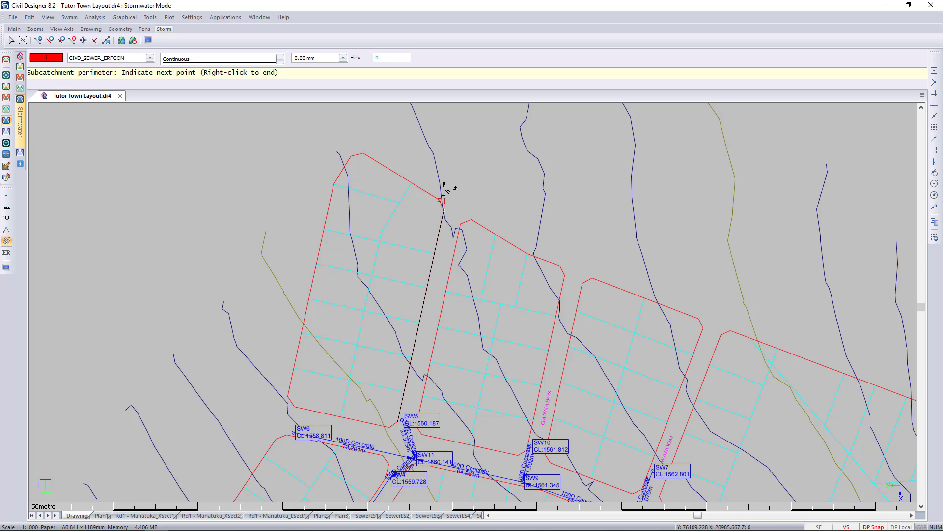
click(471, 219)
click(527, 254)
click(515, 305)
click(500, 304)
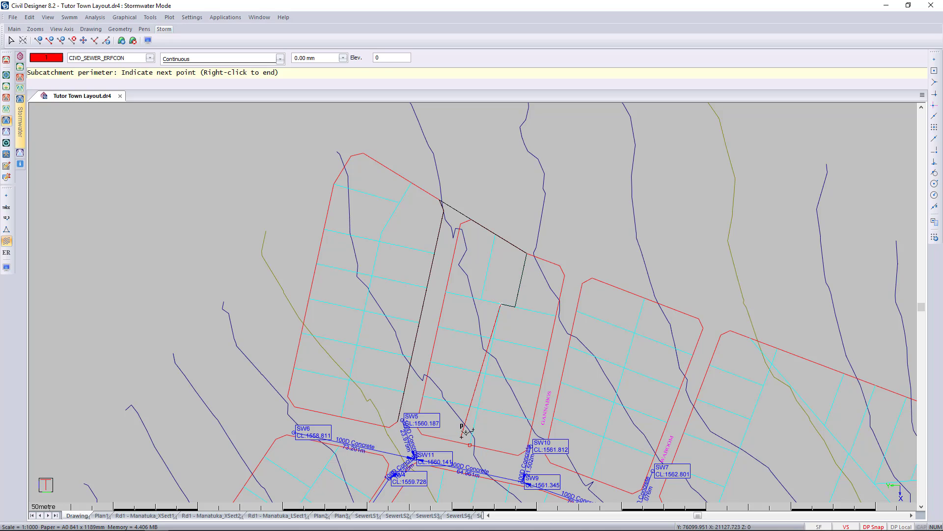
click(470, 444)
click(422, 433)
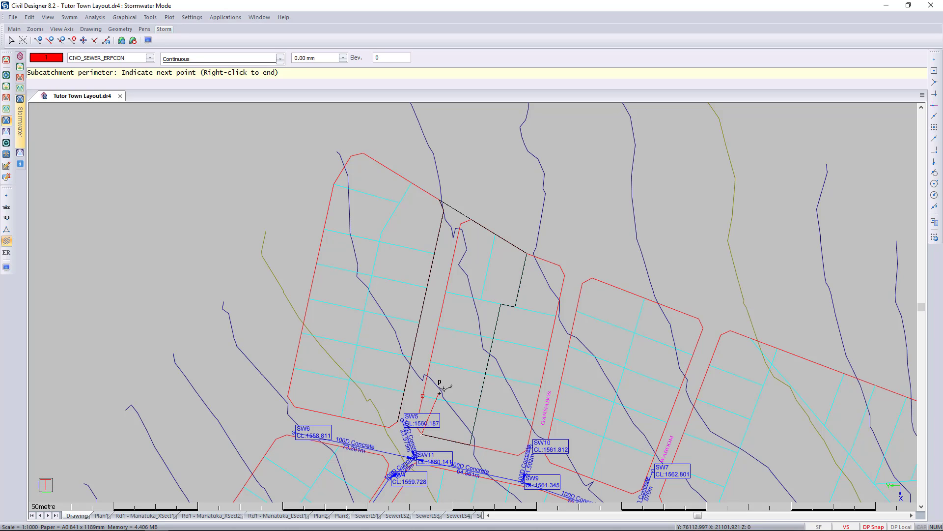
right_click(445, 387)
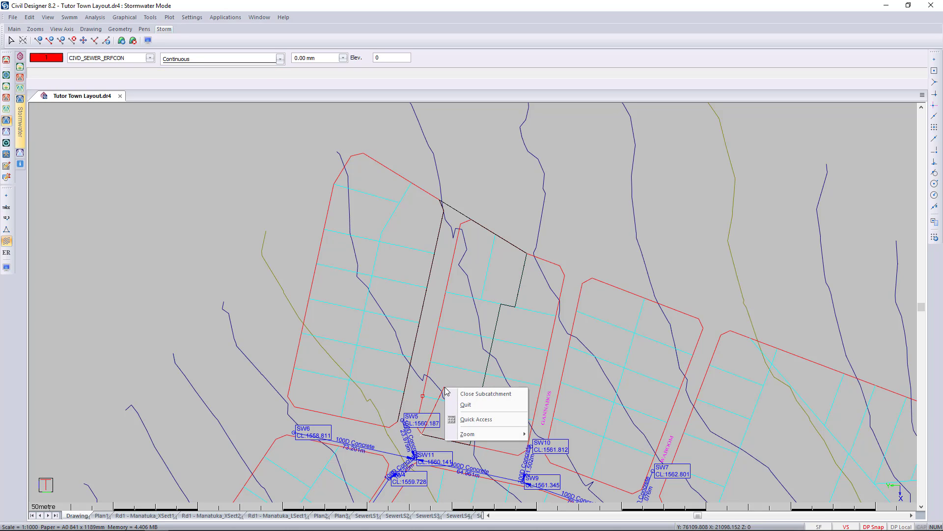
click(499, 397)
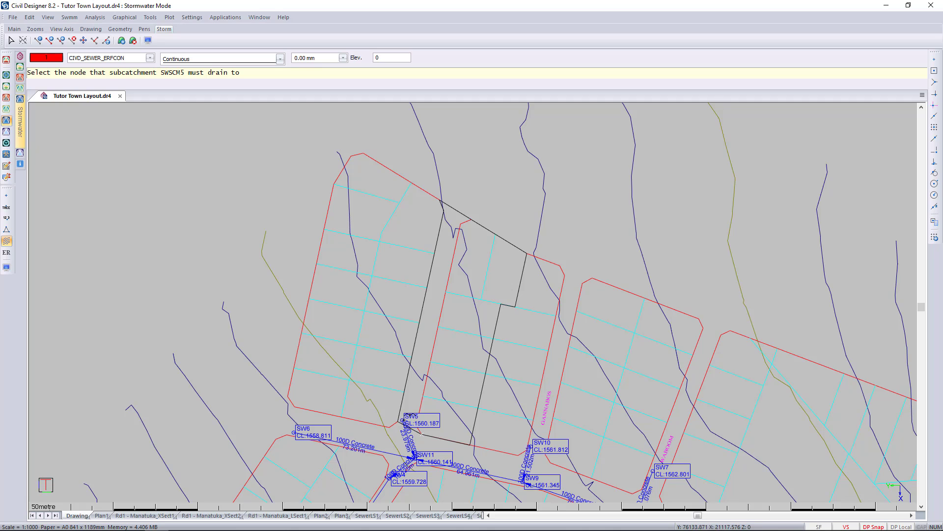
- Set node SW5 as the node that subcatchment SWSCM5 drains to
click(403, 419)
scroll(403, 420, up, 3)
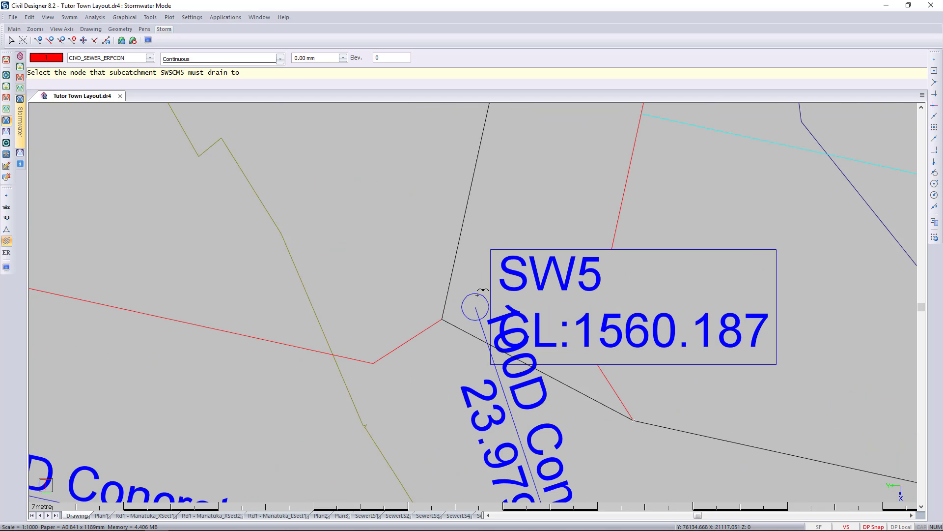
click(476, 294)
click(479, 293)
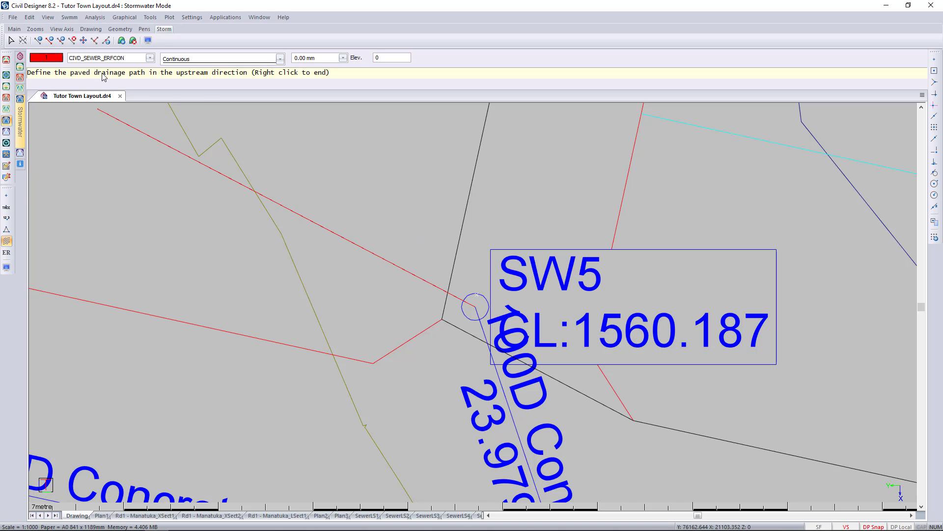
- Define the paved drainage path from SW5 upstream along the road, continue with a grassed path, and accept the paved entry time data
scroll(475, 301, down, 3)
middle_drag(593, 318, 510, 394)
scroll(480, 335, up, 1)
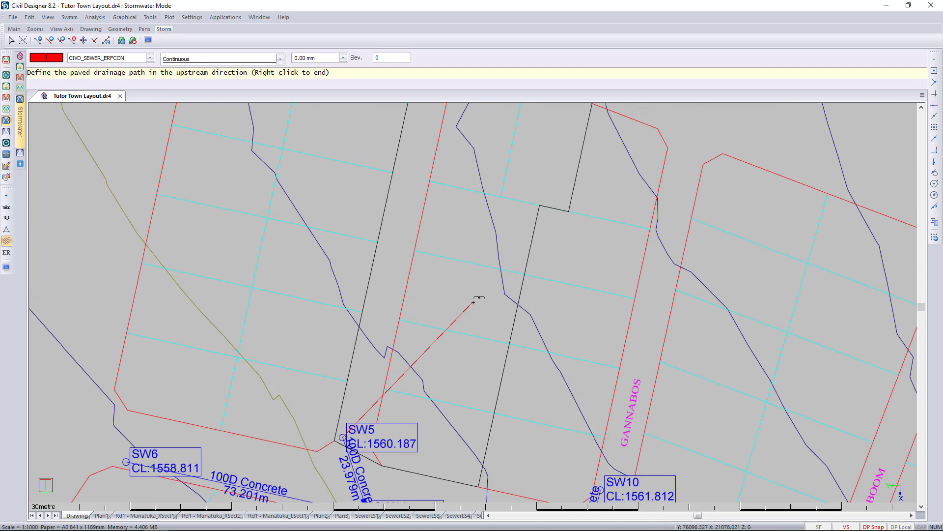
click(382, 368)
click(432, 156)
right_click(497, 166)
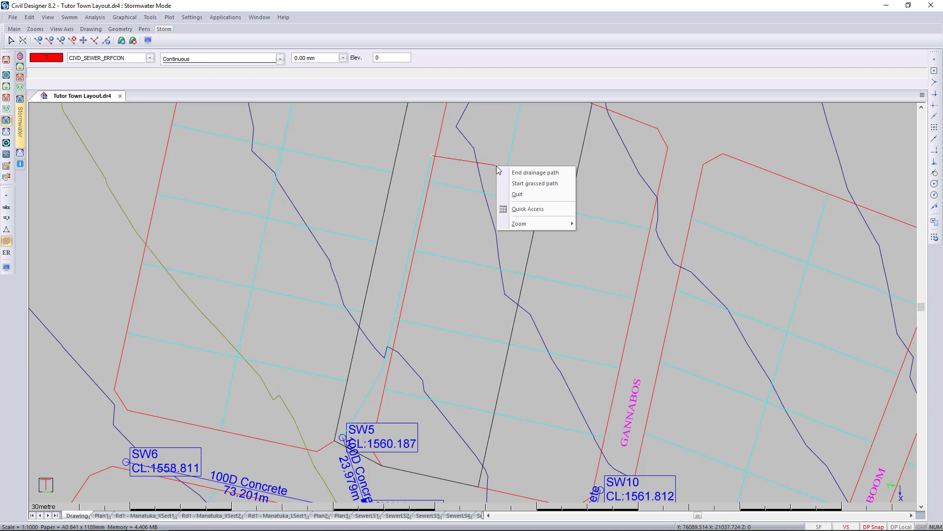
click(540, 184)
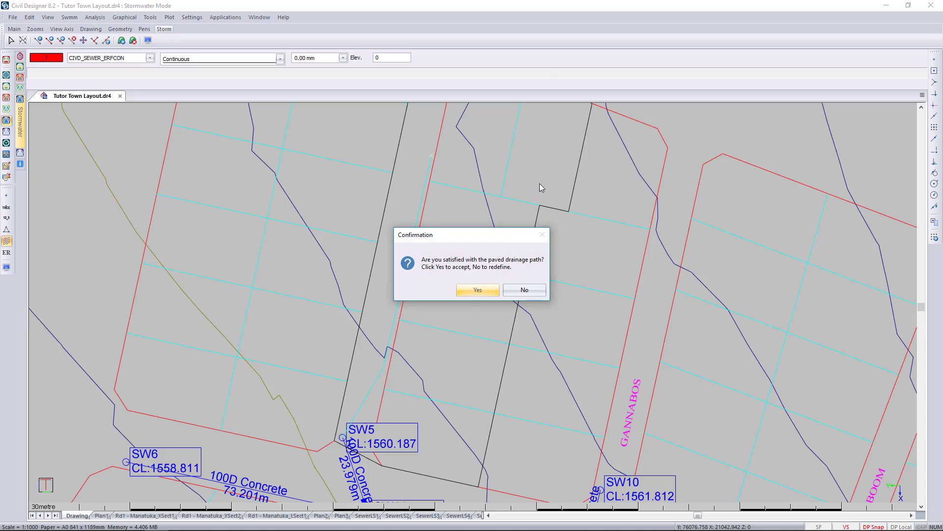
click(474, 294)
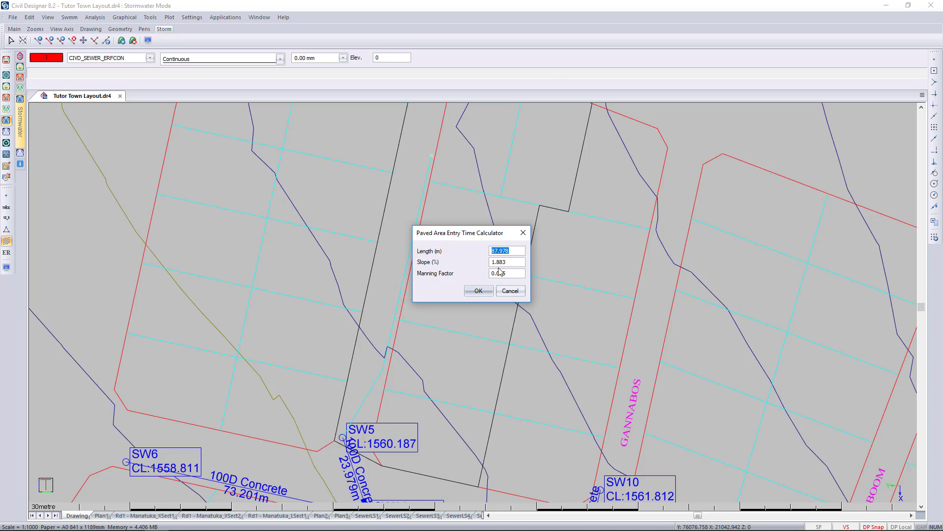
click(474, 295)
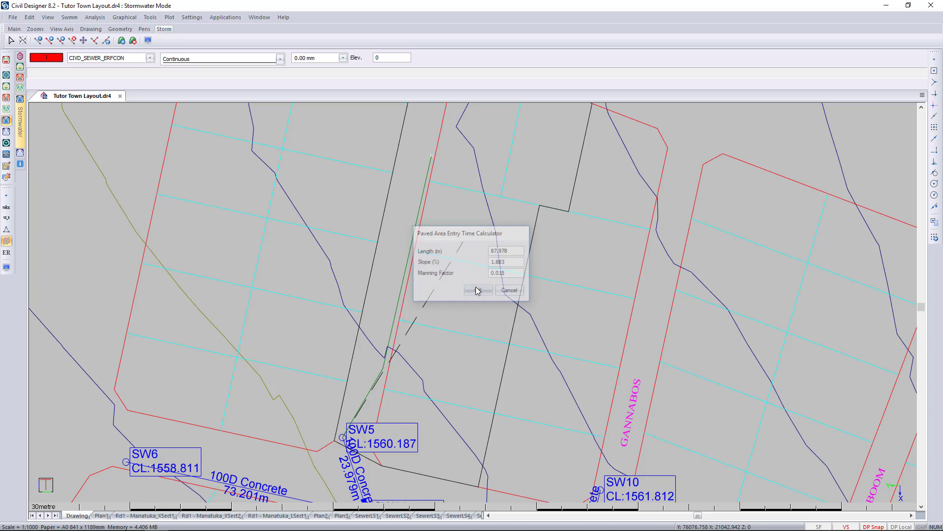
- Define the grassed drainage path from the paved path's end across the erven to the subcatchment's upper corner and accept its entry time data
middle_drag(572, 121, 532, 222)
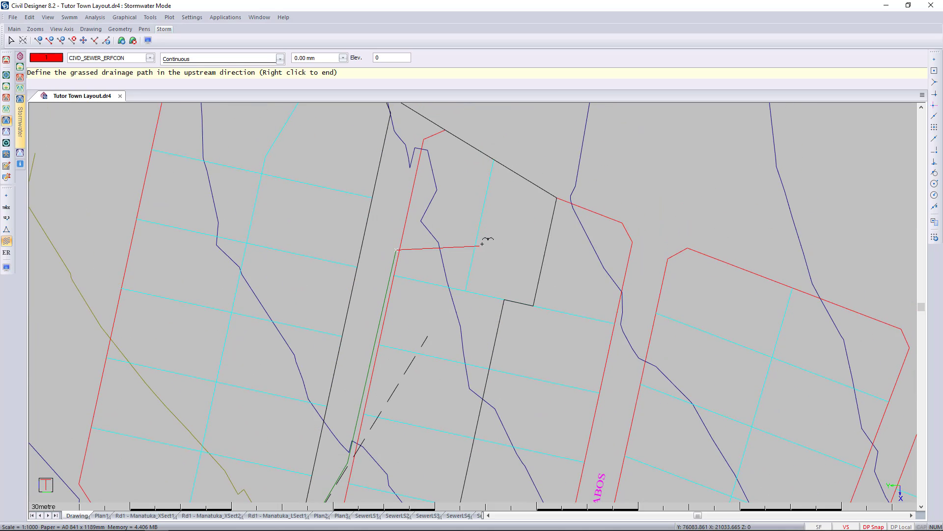
click(489, 246)
click(552, 202)
right_click(494, 255)
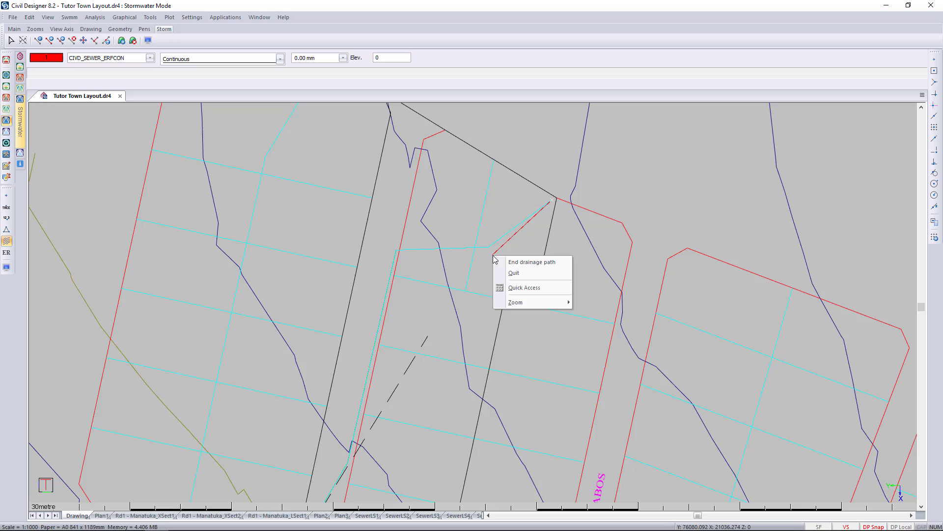
click(522, 264)
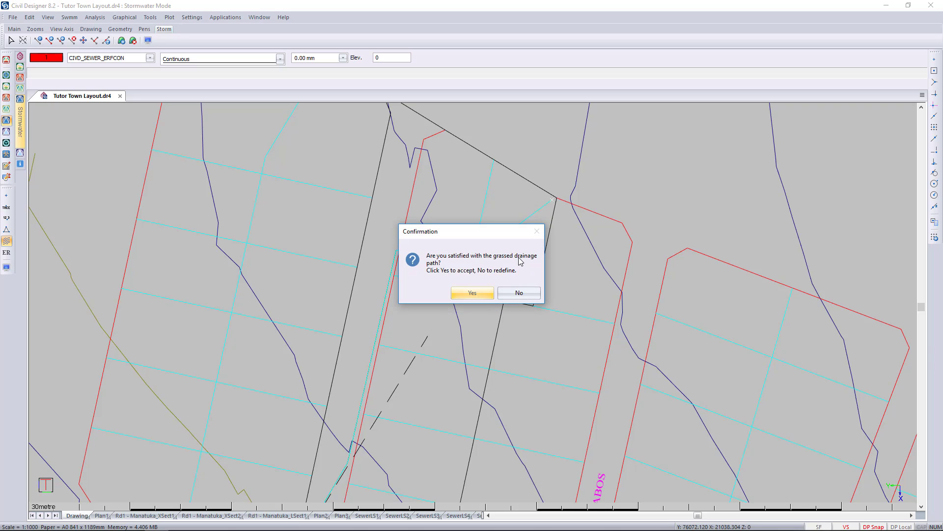
click(475, 294)
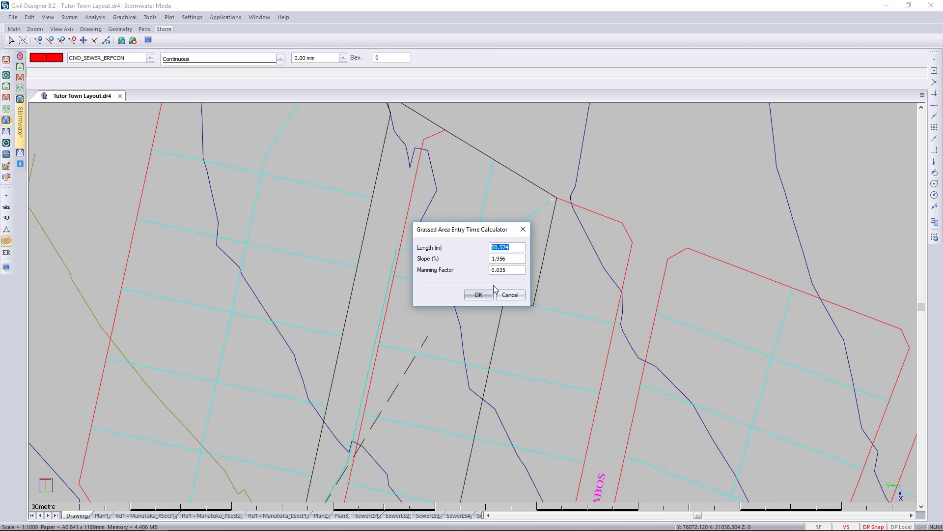
click(479, 294)
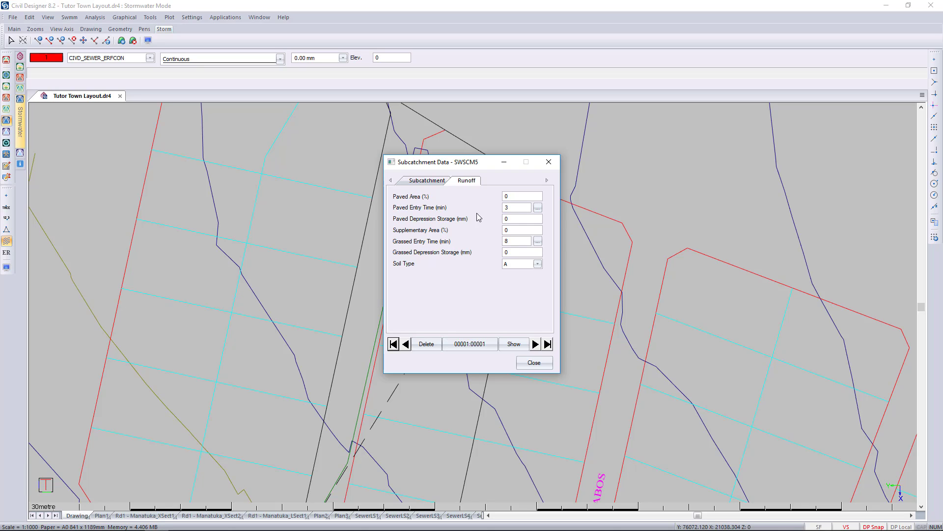
- Set SWSCM5's runoff data to 65% paved area, 1 mm paved depression storage, 25% supplementary area and 5 mm grassed depression storage, keeping soil type A
double_click(513, 196)
text(65)
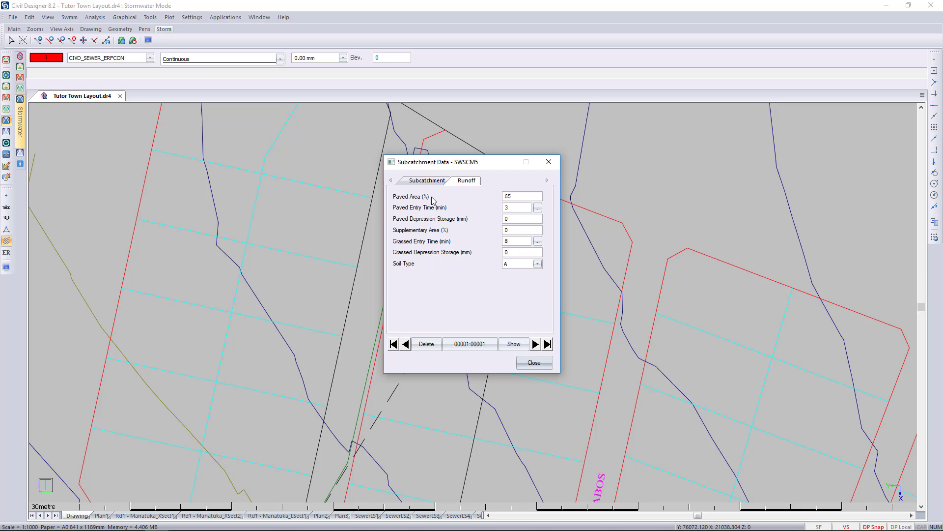
click(538, 208)
click(509, 291)
click(510, 221)
key(Tab)
text(25)
click(540, 264)
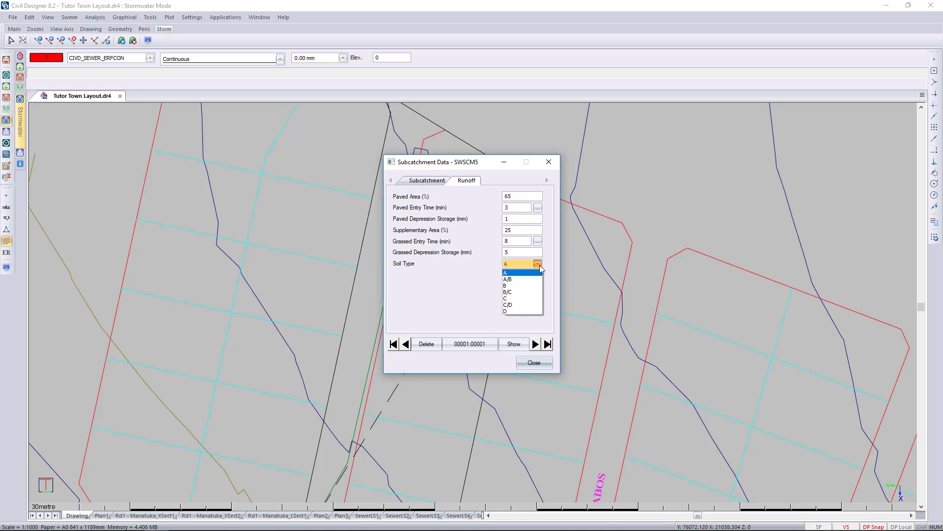
click(534, 362)
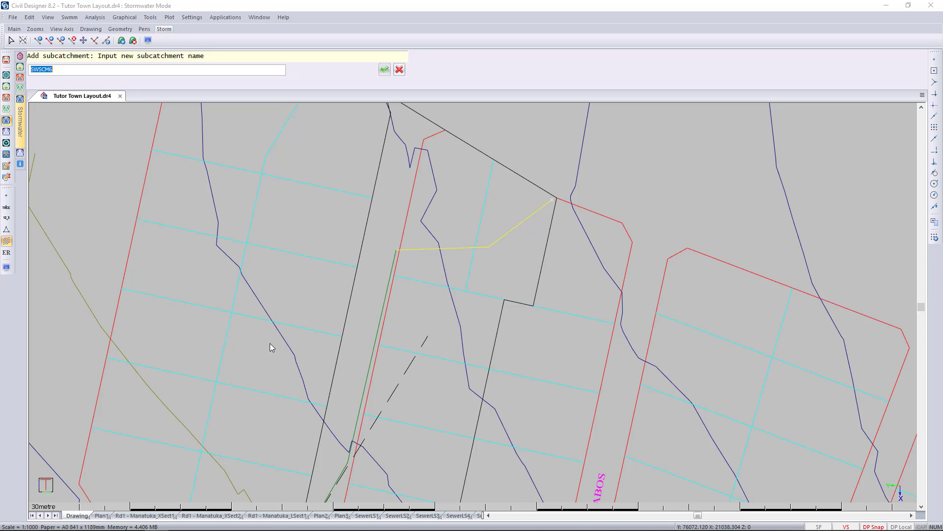
click(400, 69)
- Set the subcatchment fill style to Transparent in the storm display settings
middle_drag(570, 375, 412, 167)
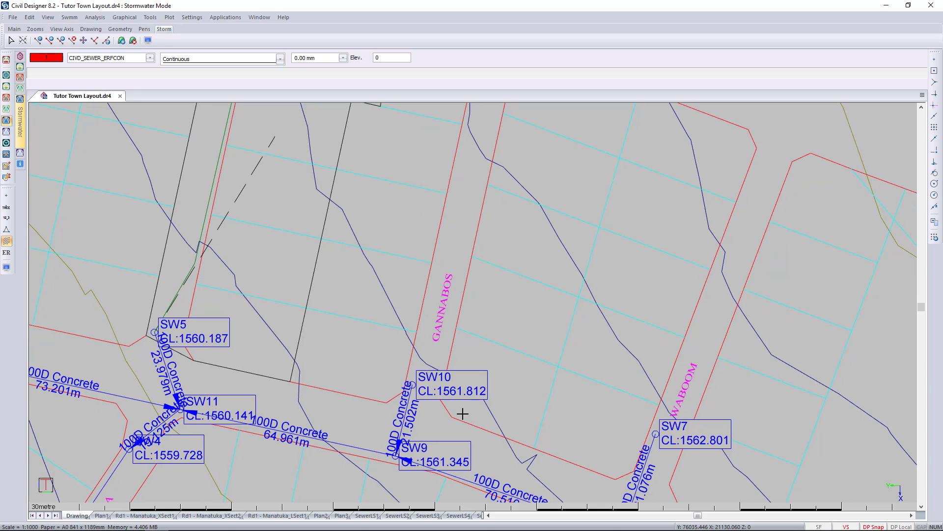
scroll(486, 295, down, 3)
scroll(445, 327, up, 1)
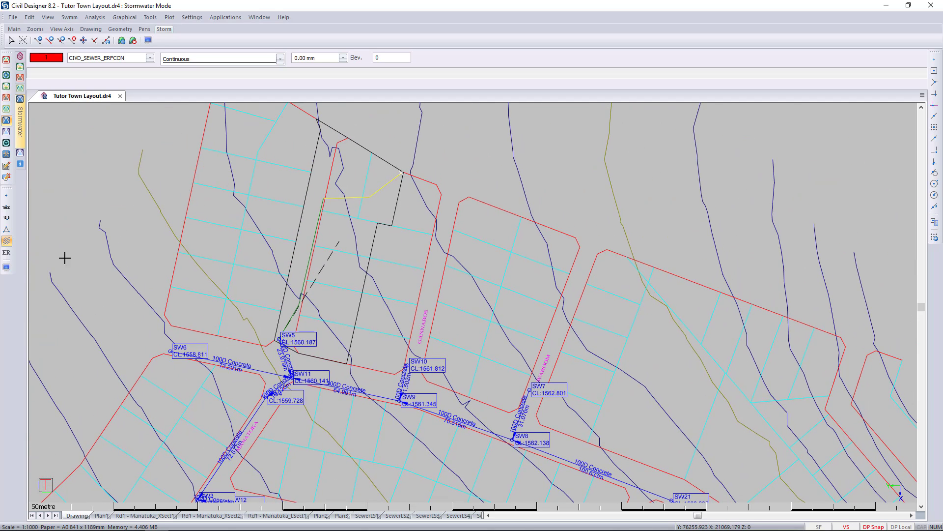
click(6, 268)
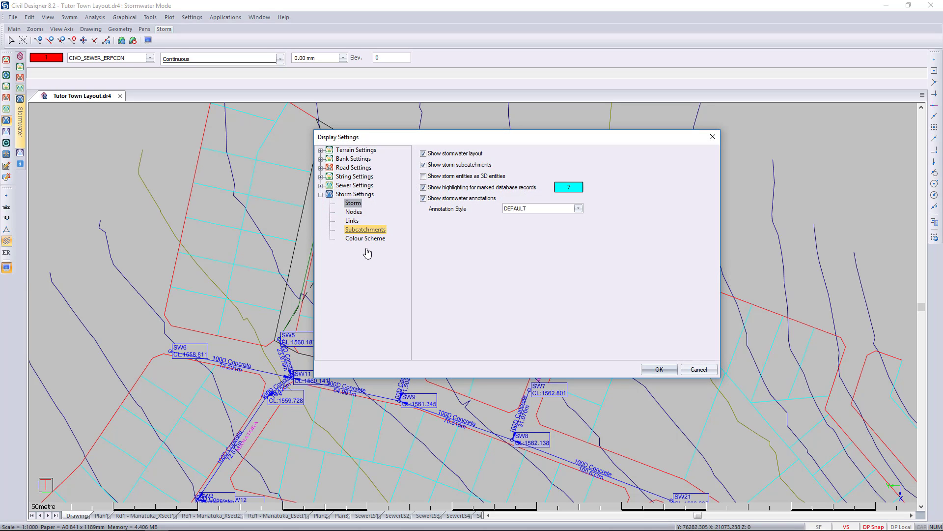
click(365, 229)
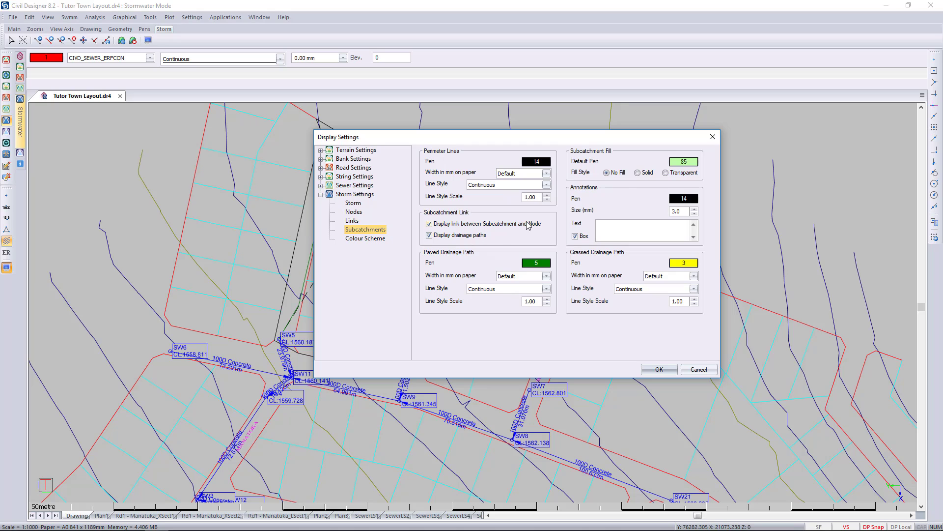
click(683, 175)
click(660, 370)
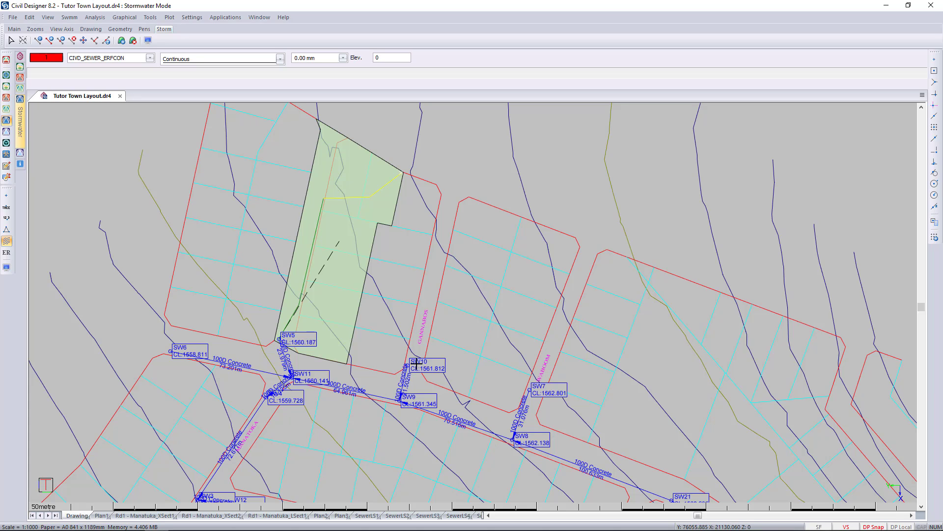
- Start adding another subcatchment named SWSCM10
click(124, 17)
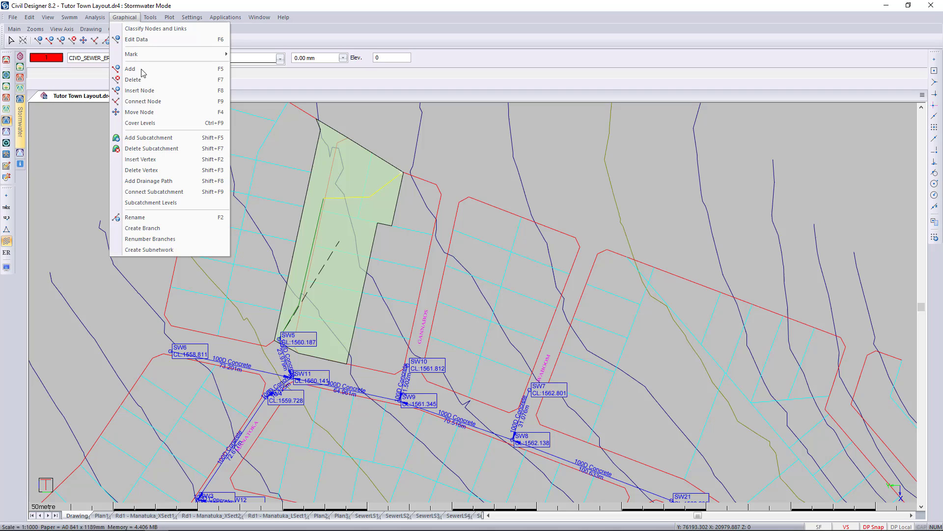
click(162, 138)
click(92, 72)
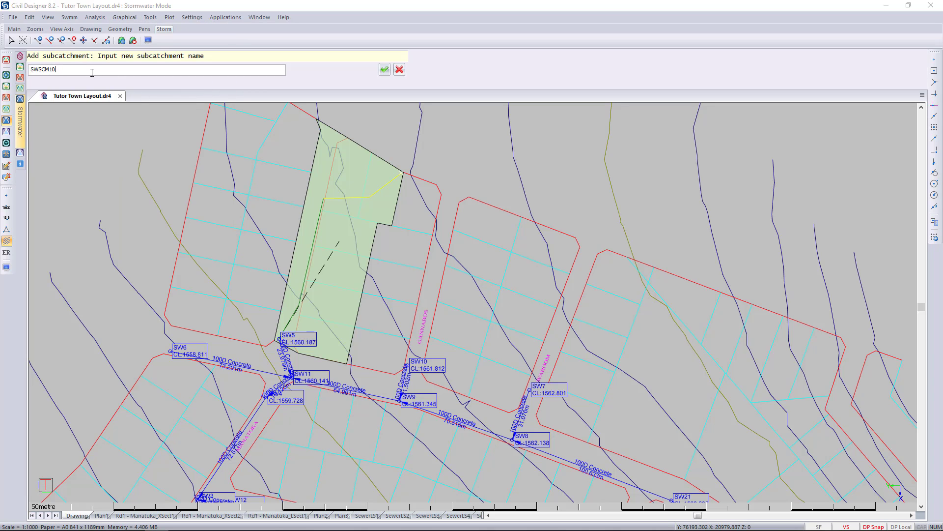
click(384, 70)
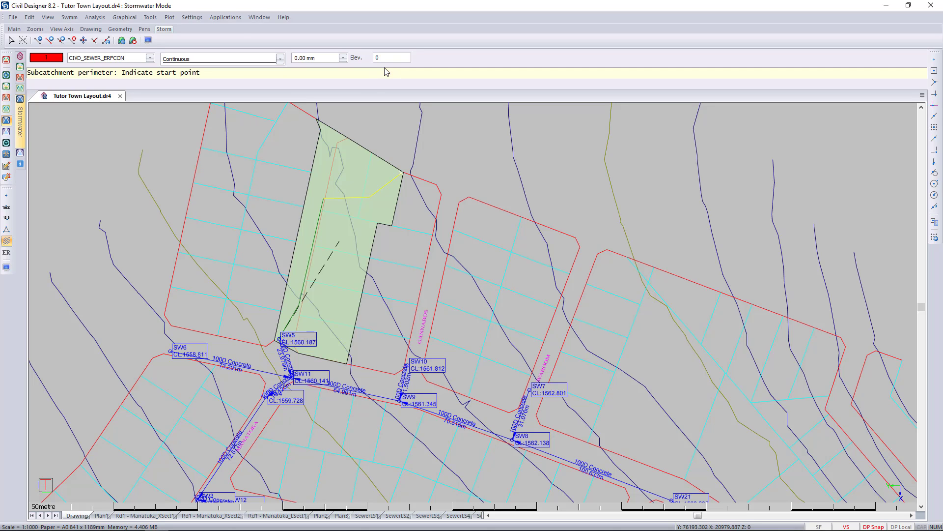
- Trace SWSCM10's perimeter with point snapping along SWSCM5's shared edge and around the erven on both sides of Gannabos road, and close it
click(935, 83)
click(393, 373)
click(346, 364)
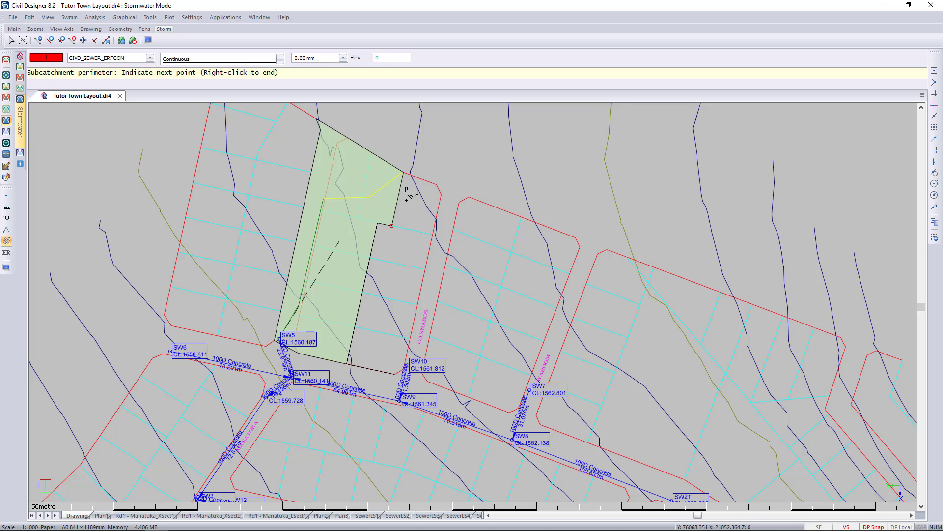
click(403, 172)
click(469, 197)
click(521, 217)
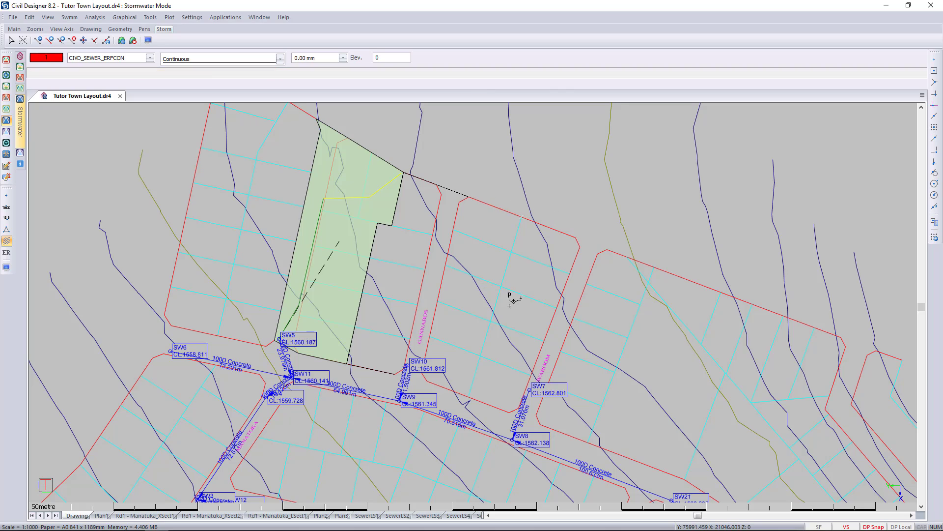
click(472, 396)
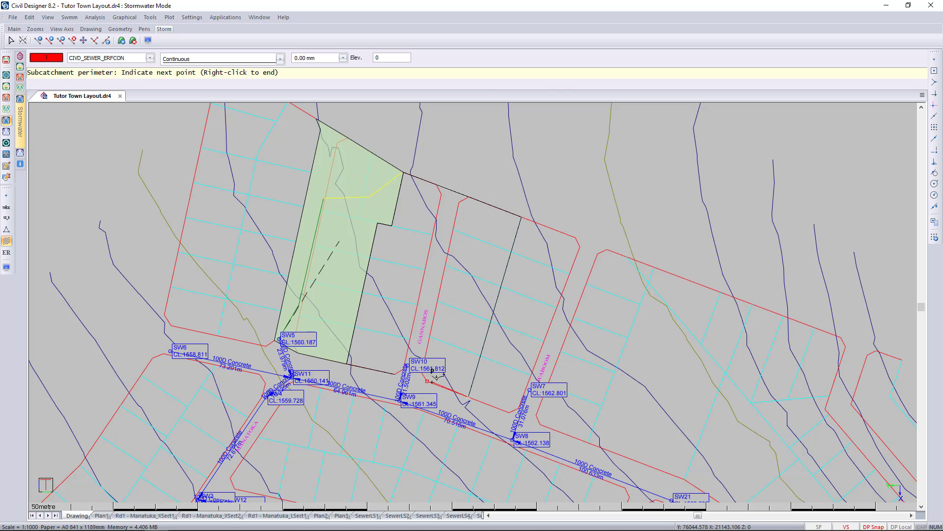
right_click(382, 352)
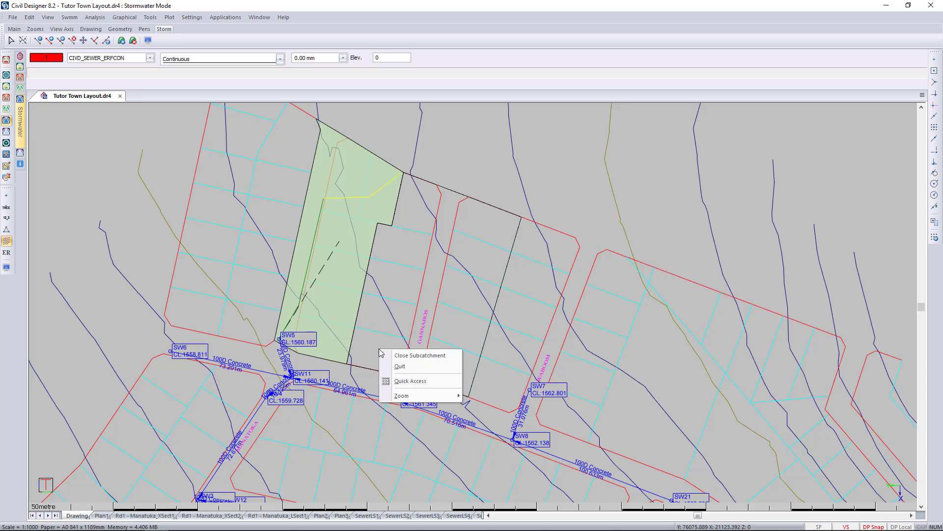
click(410, 356)
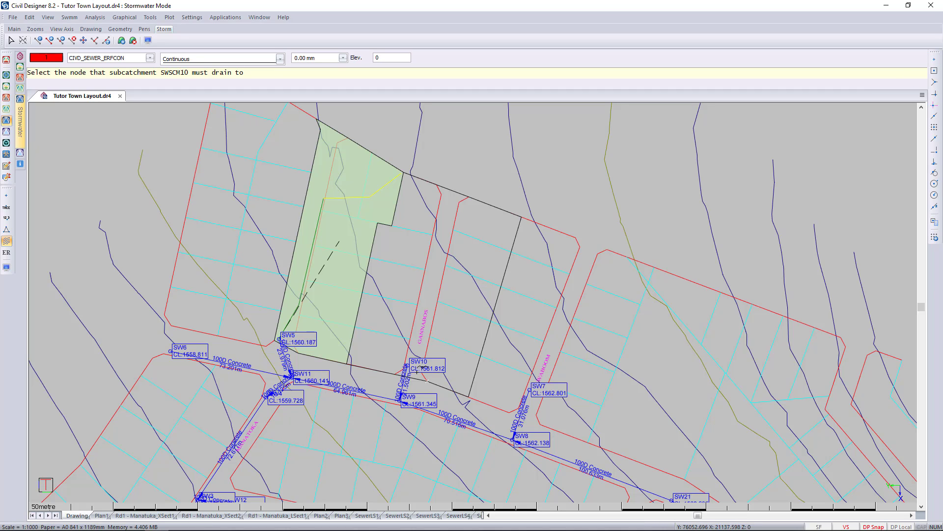
- Drain SWSCM10 to node SW10, define its paved drainage path up Gannabos road and accept the paved entry time data
click(421, 368)
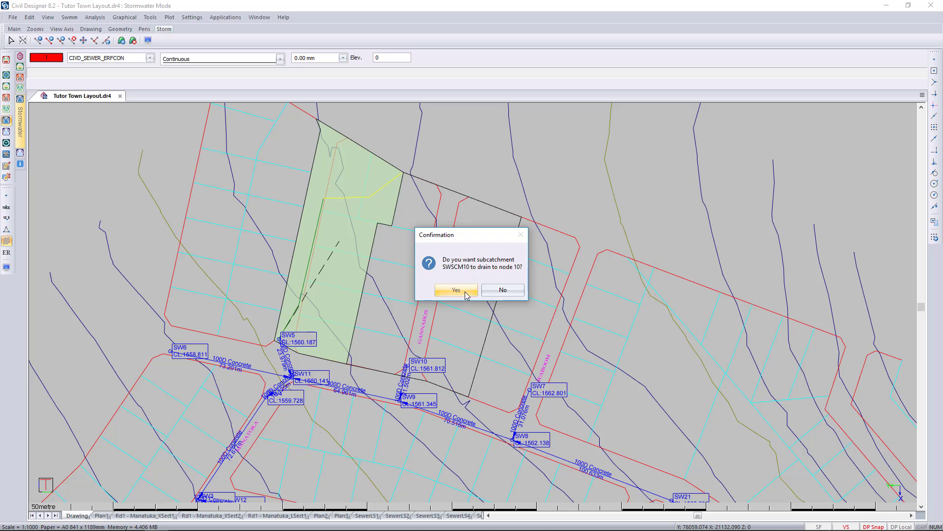
click(465, 292)
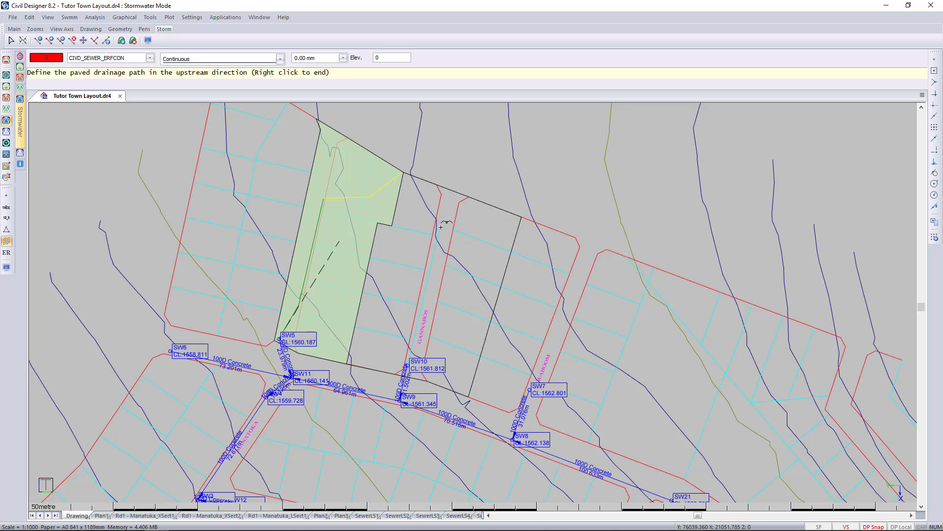
right_click(441, 227)
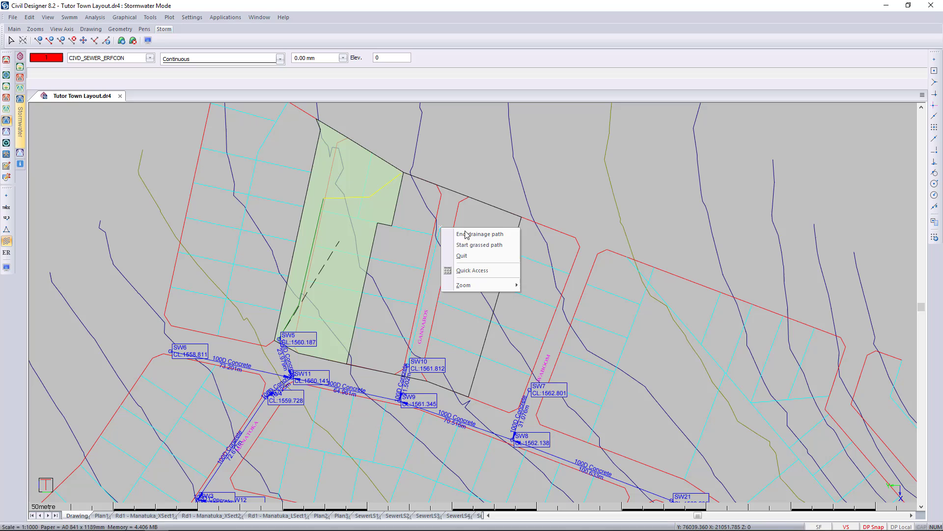
click(487, 245)
click(479, 294)
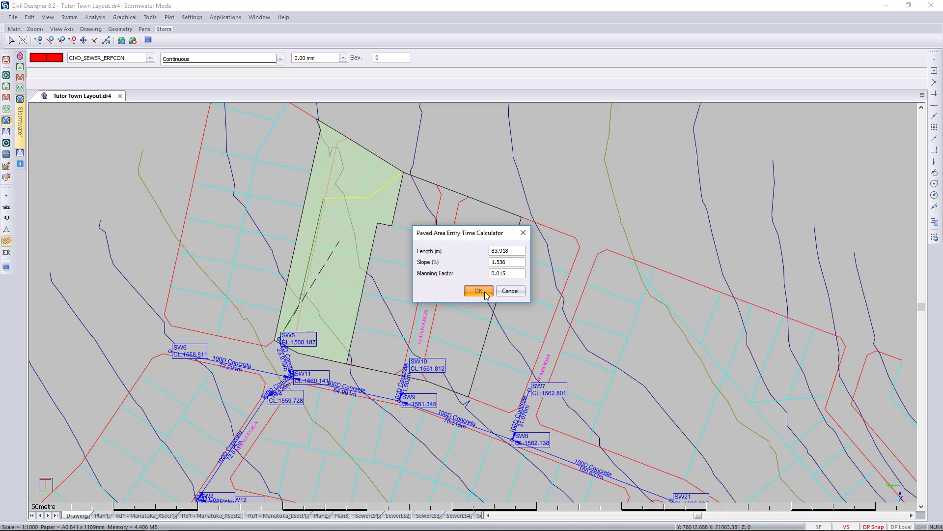
click(478, 291)
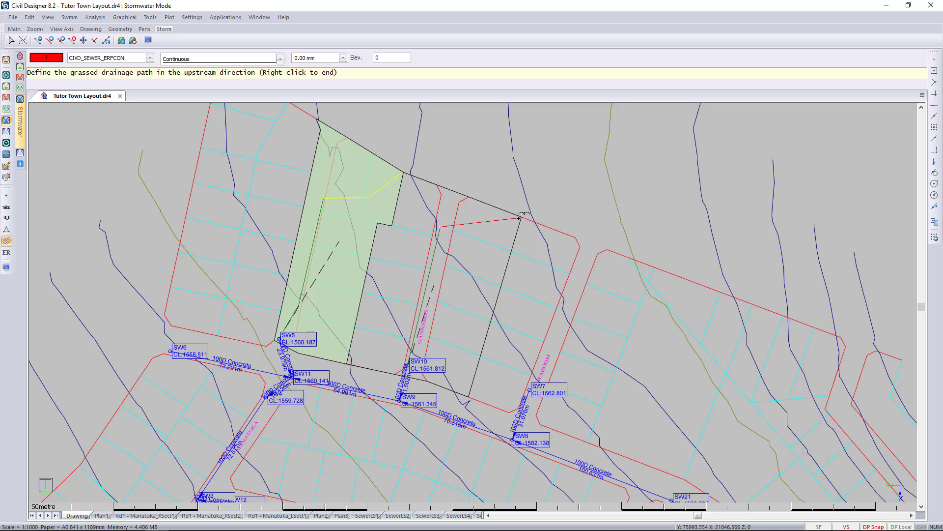
- Define SWSCM10's grassed drainage path from the paved path's end to the upper east corner and accept its entry time data
click(520, 218)
right_click(514, 256)
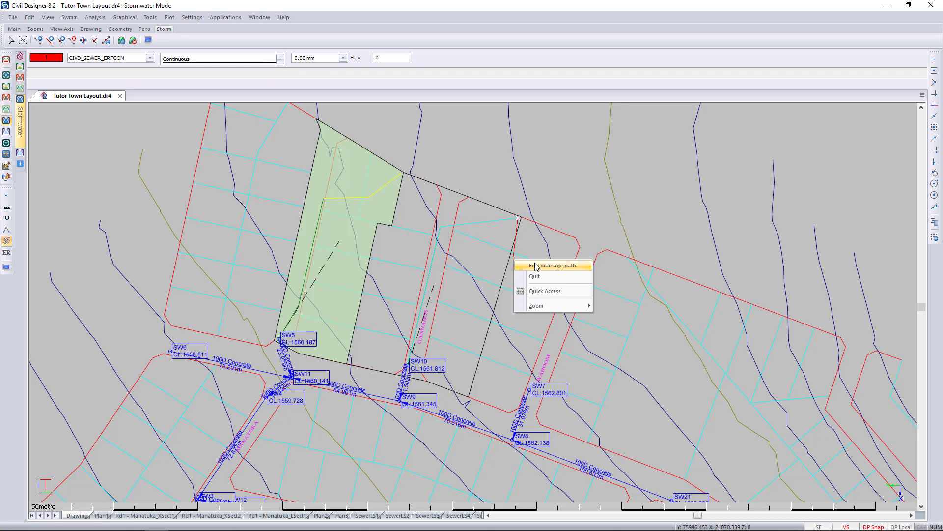
click(537, 265)
click(472, 293)
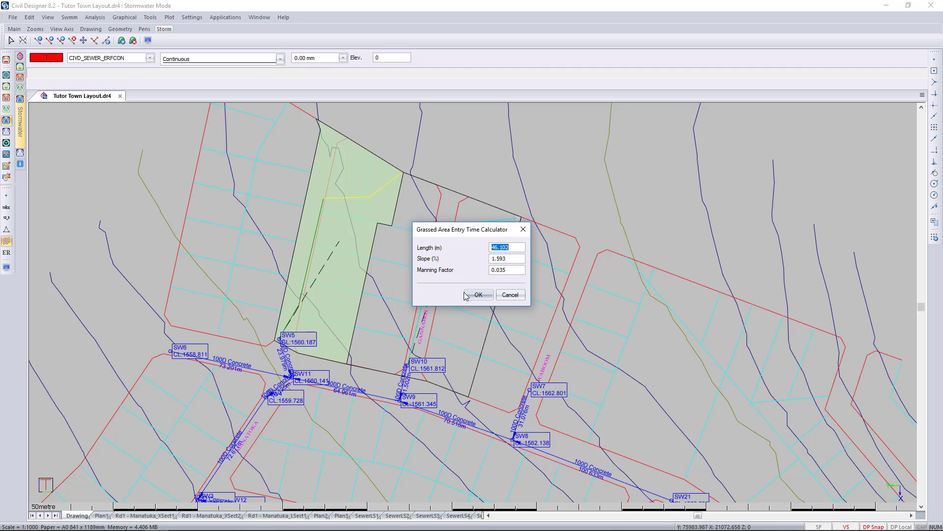
click(474, 295)
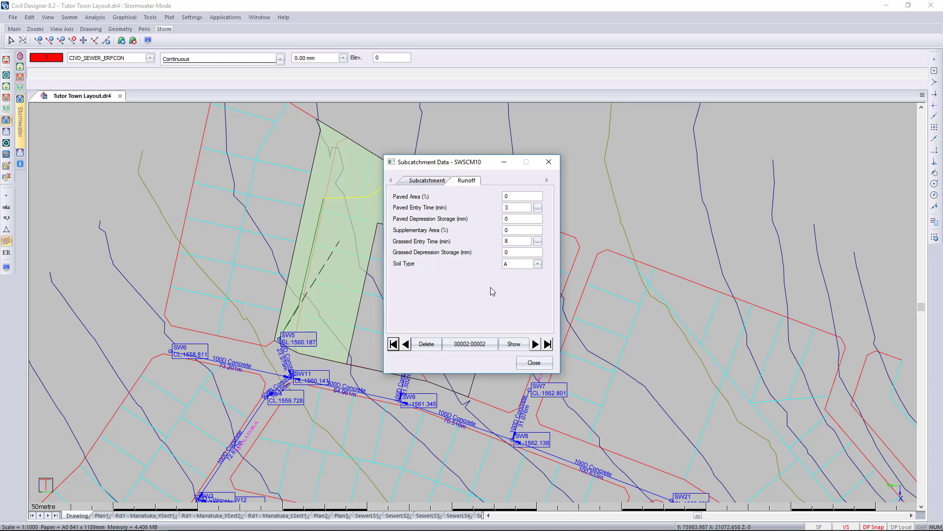
- Set SWSCM10's runoff data to 65% paved area, 4 mm paved depression storage, 25% supplementary area, 5 mm grassed depression storage and soil type B/C
double_click(525, 196)
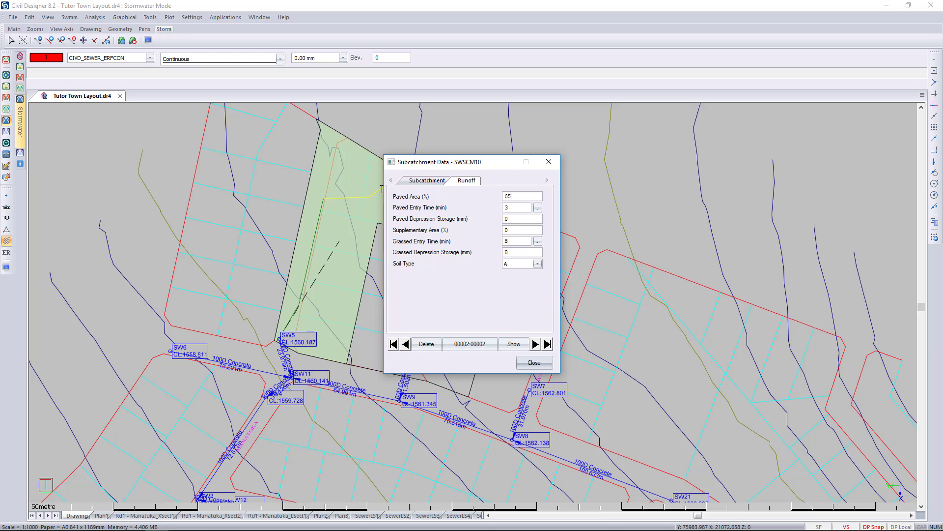
double_click(529, 218)
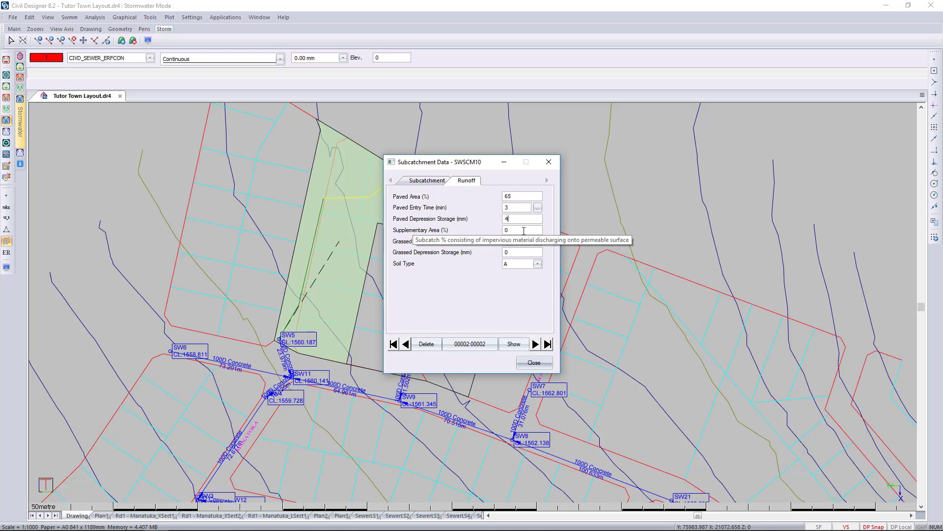
double_click(523, 230)
text(2)
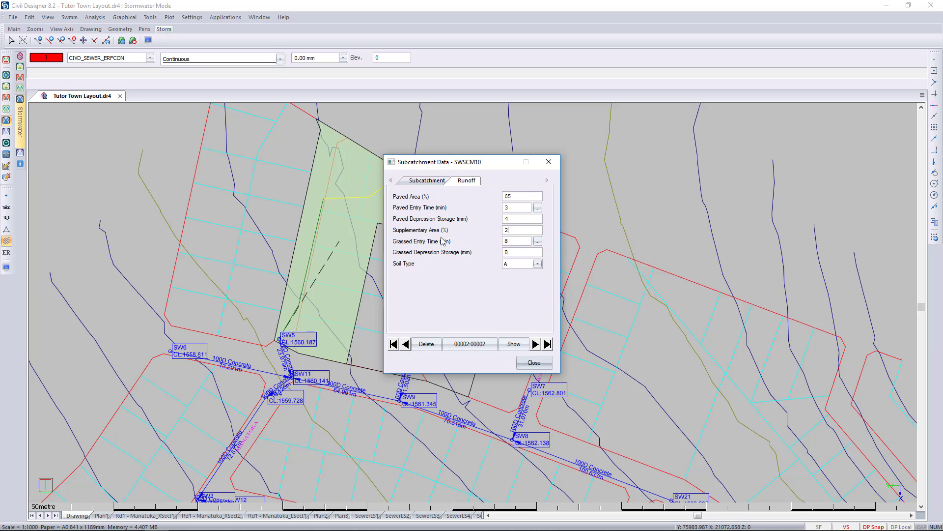
text(5)
text(5)
click(526, 266)
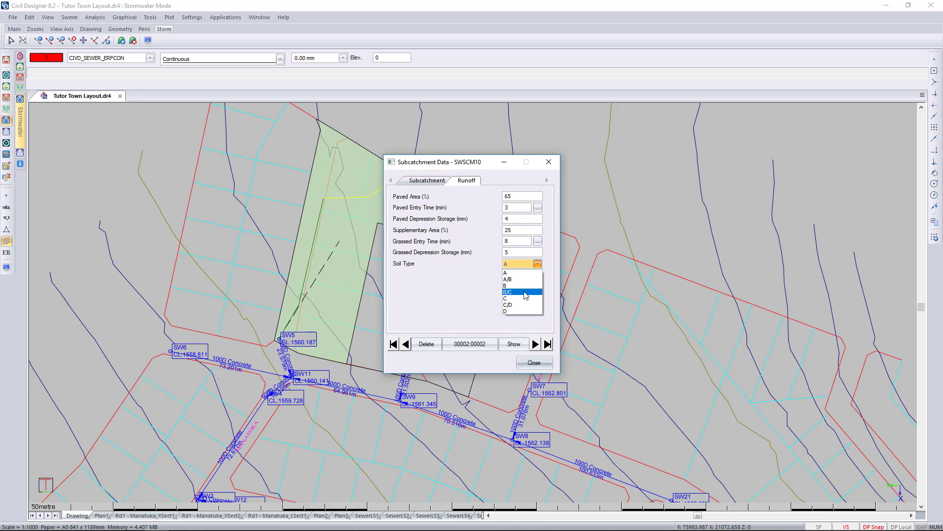
click(525, 292)
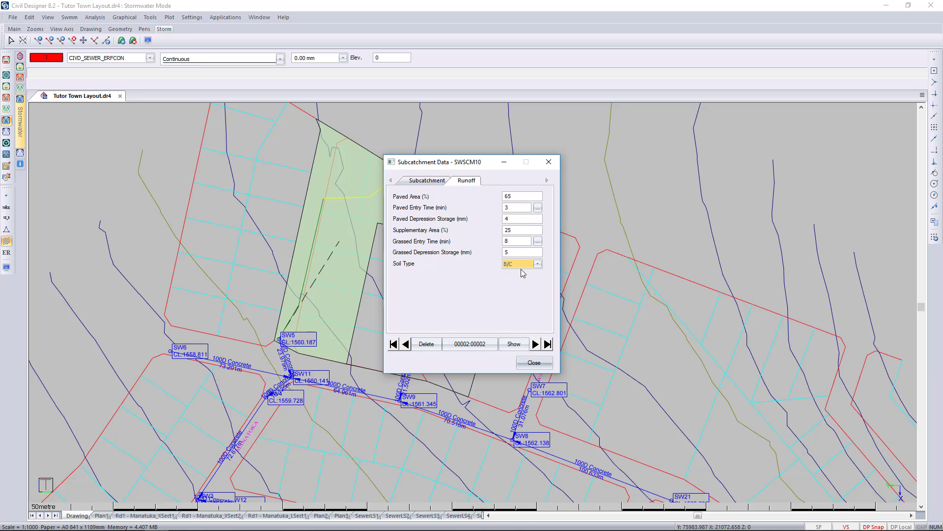
click(535, 362)
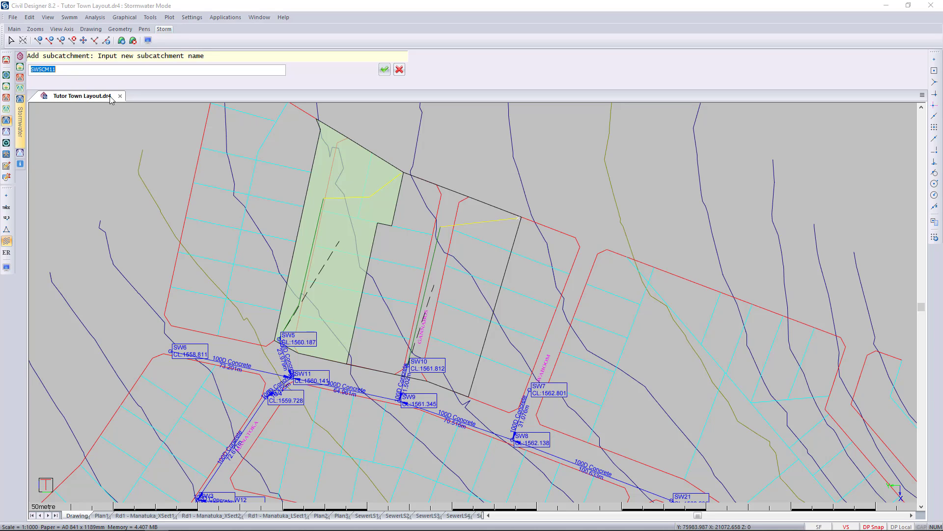
- Add subcatchment SWSCM7 and trace its closed perimeter from SWSCM10's east edge around the erven on both sides of the next road
click(64, 72)
click(384, 70)
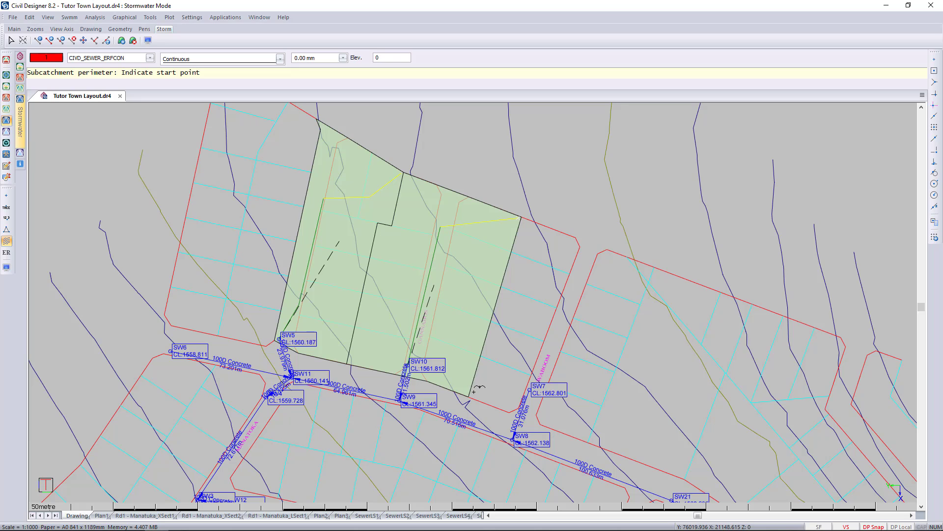
click(935, 82)
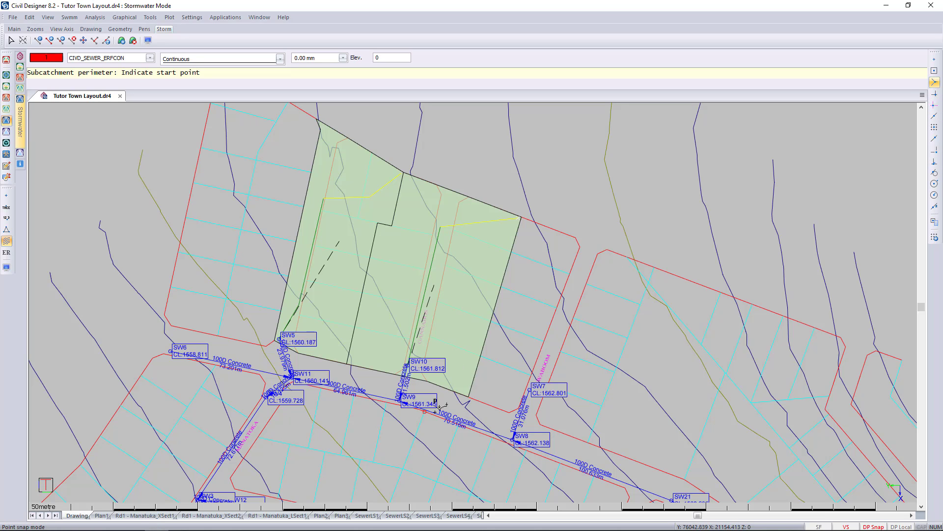
click(471, 396)
click(521, 218)
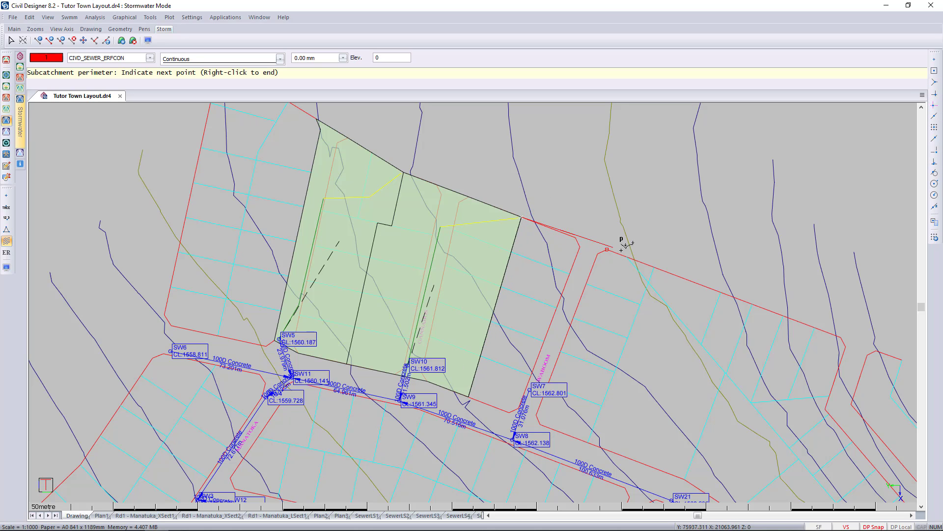
click(655, 267)
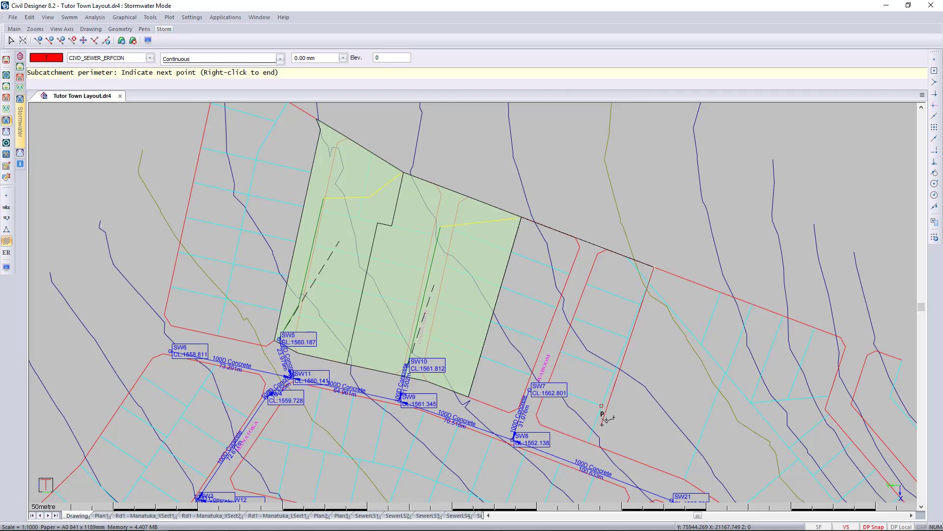
click(588, 441)
right_click(495, 384)
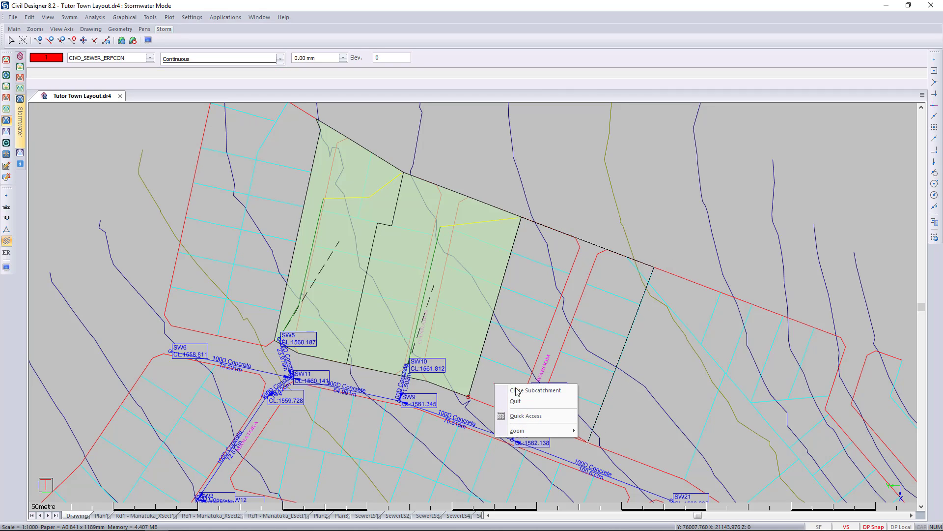
click(525, 391)
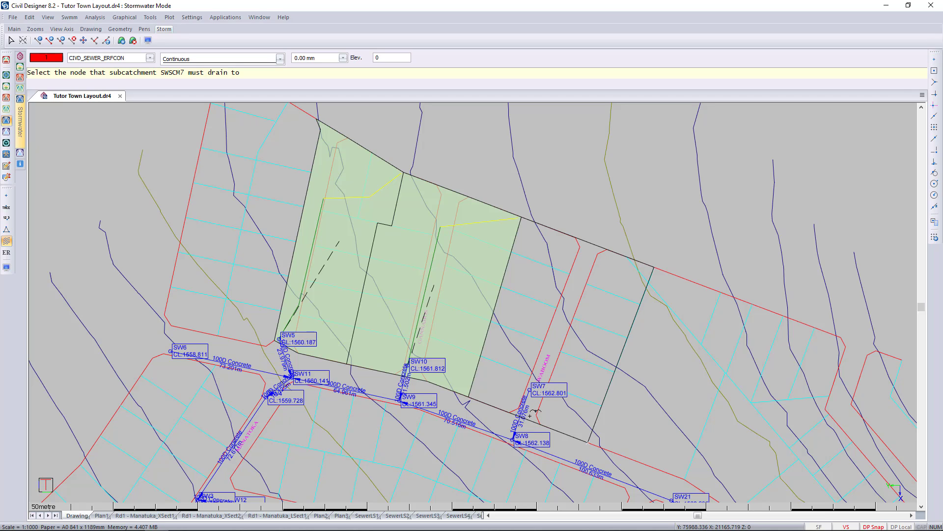
- Drain SWSCM7 to node SW7, define its paved drainage path up the road to its upper end and accept the paved path
click(530, 390)
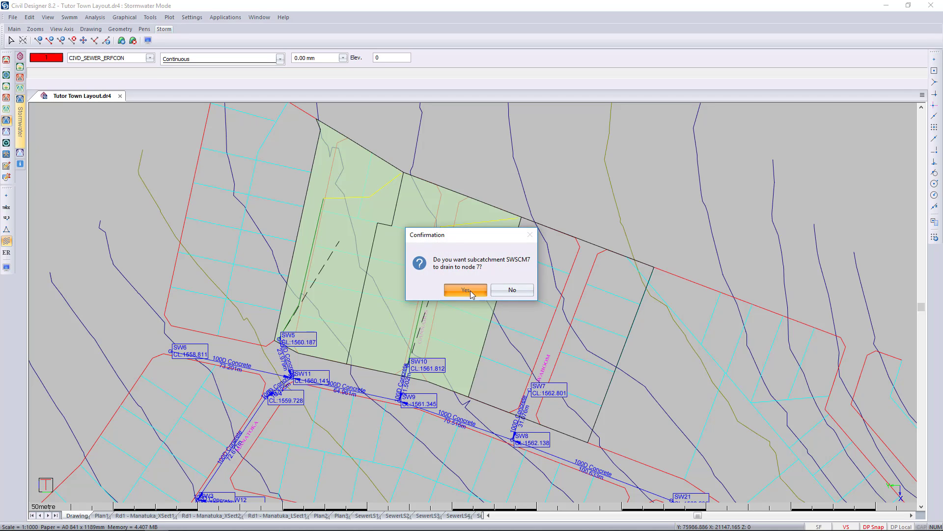
click(459, 290)
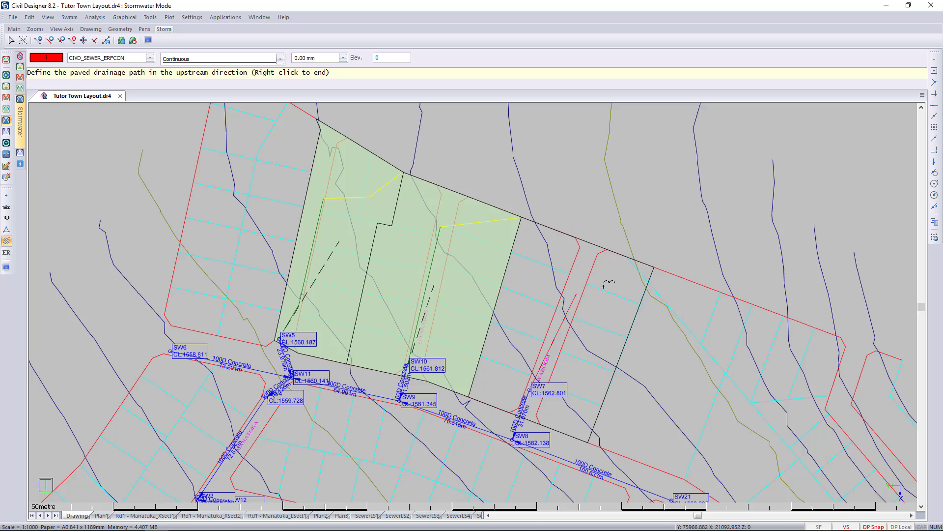
click(582, 255)
right_click(628, 278)
key(Escape)
right_click(630, 283)
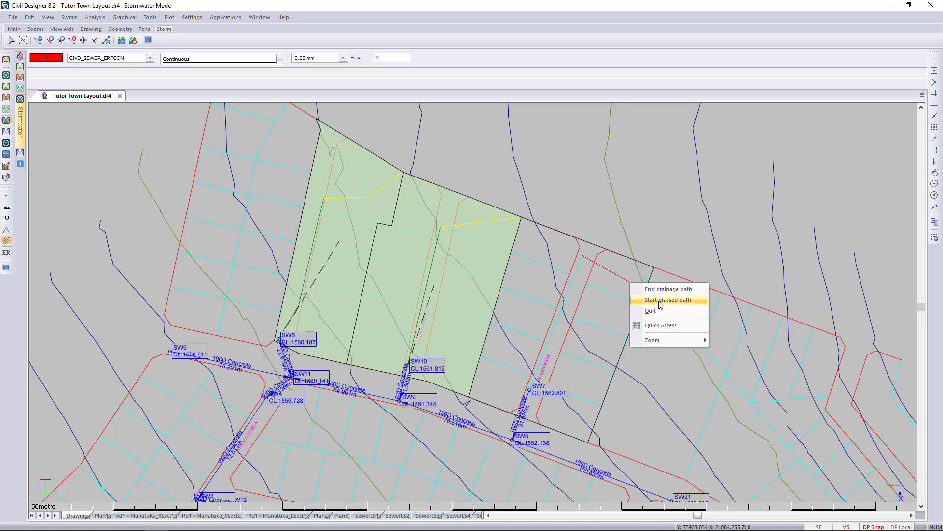
click(659, 301)
click(474, 291)
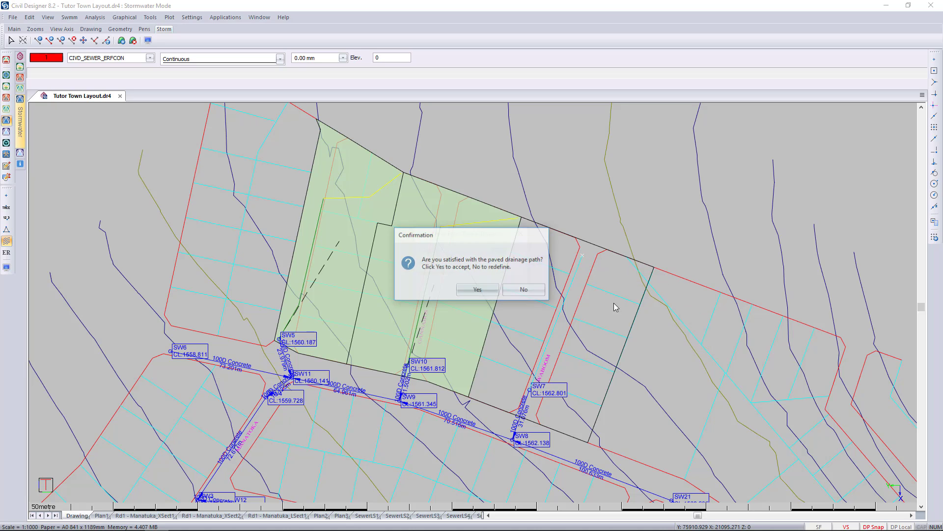
click(478, 291)
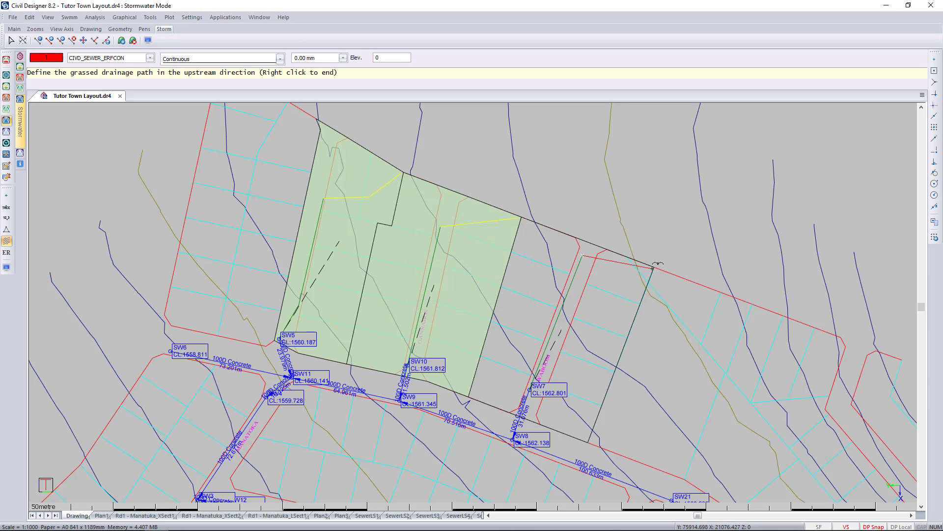
- Define SWSCM7's grassed drainage path from the paved path's end to the upper east corner and accept its entry time data
right_click(619, 301)
click(633, 309)
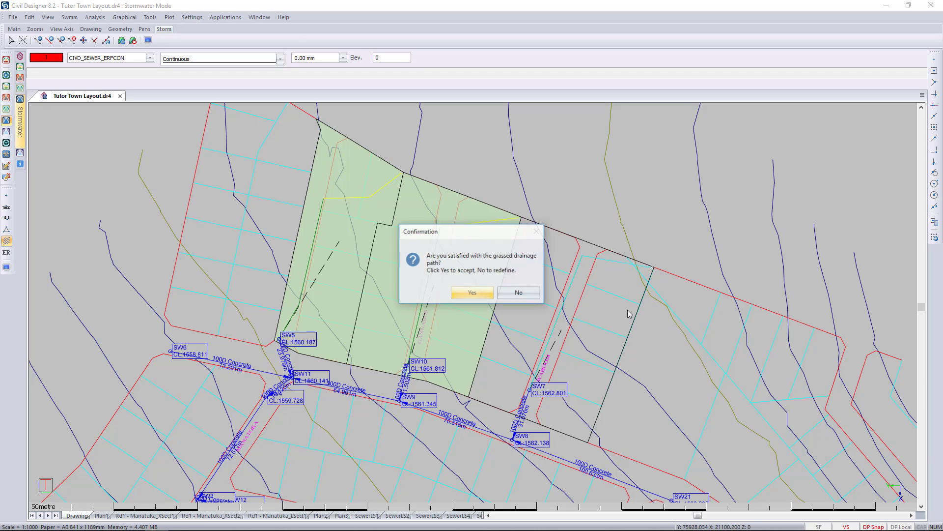
click(467, 293)
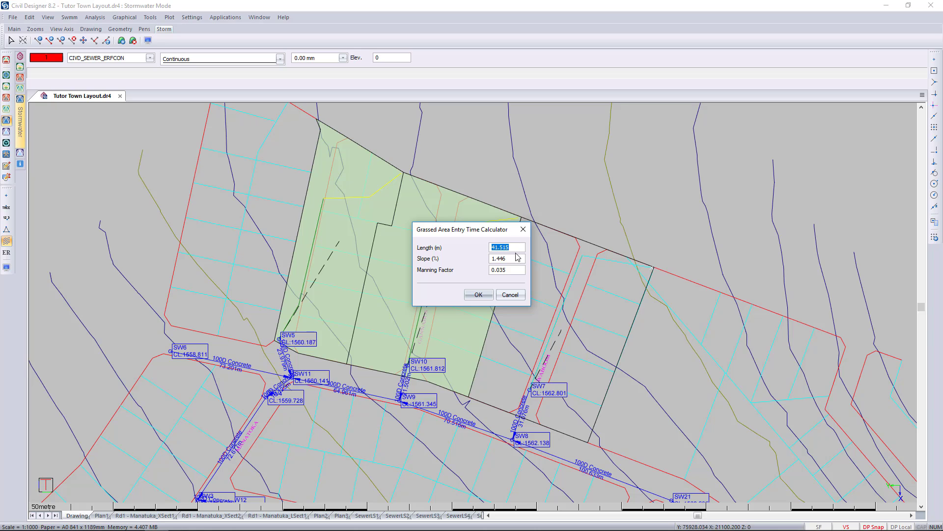
click(478, 294)
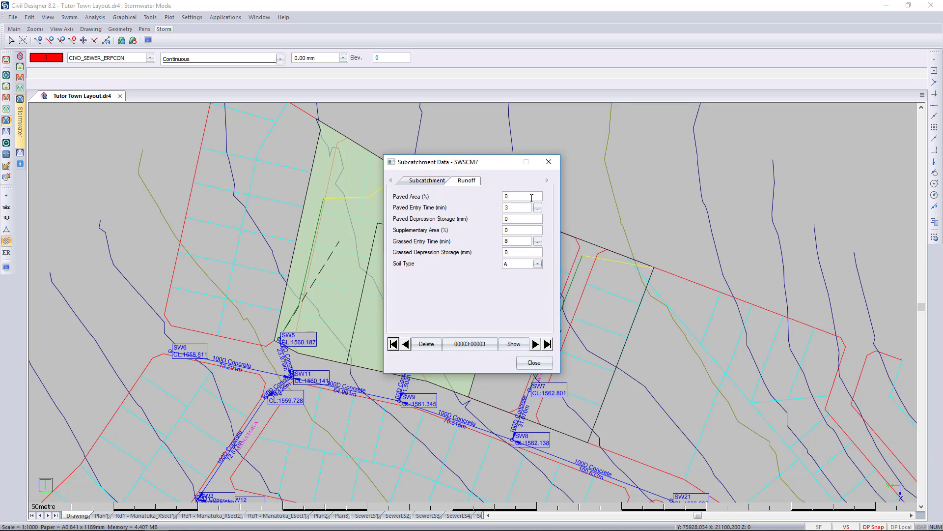
- Set SWSCM7's runoff data to 70% paved area, 2 min paved entry time, 1 mm paved depression storage, 20% supplementary area and 5 mm grassed depression storage
double_click(532, 198)
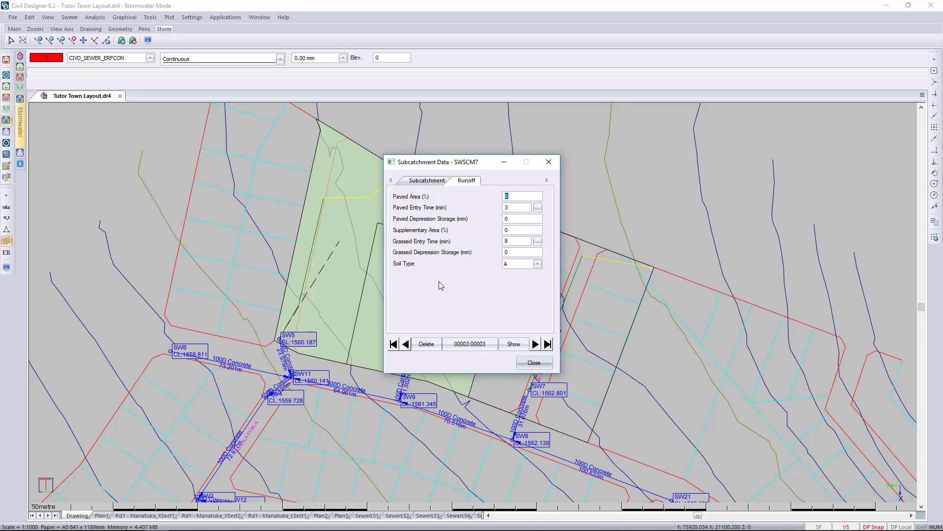
text(70)
drag(429, 222, 427, 223)
text(20)
click(538, 208)
click(477, 291)
double_click(524, 219)
text(1)
text(5)
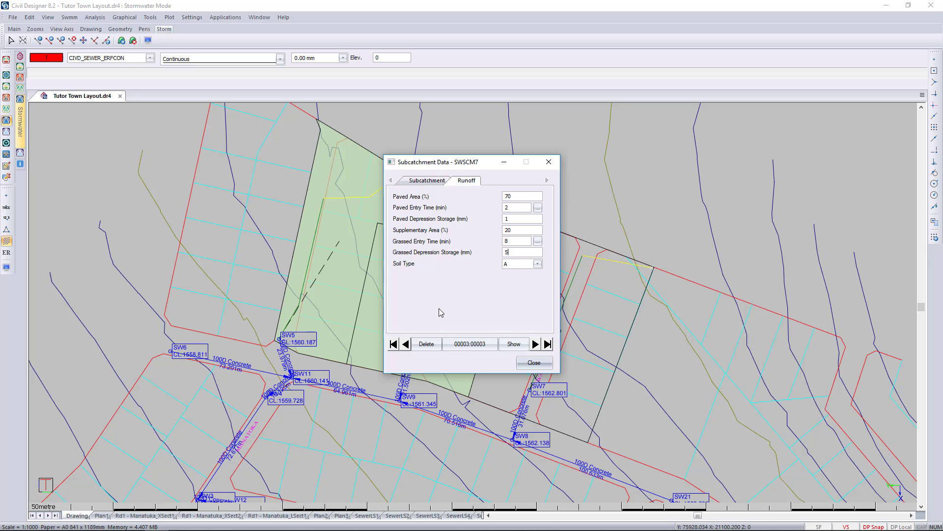
click(550, 364)
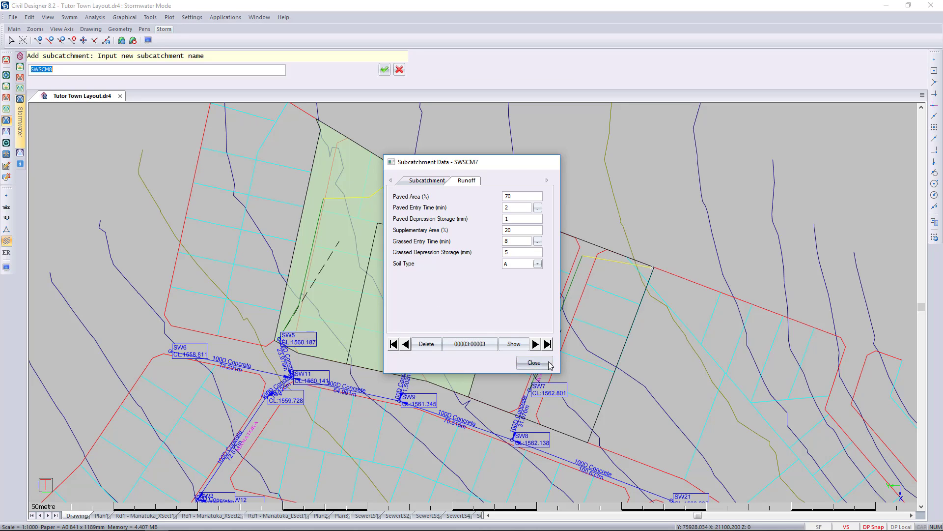
click(399, 69)
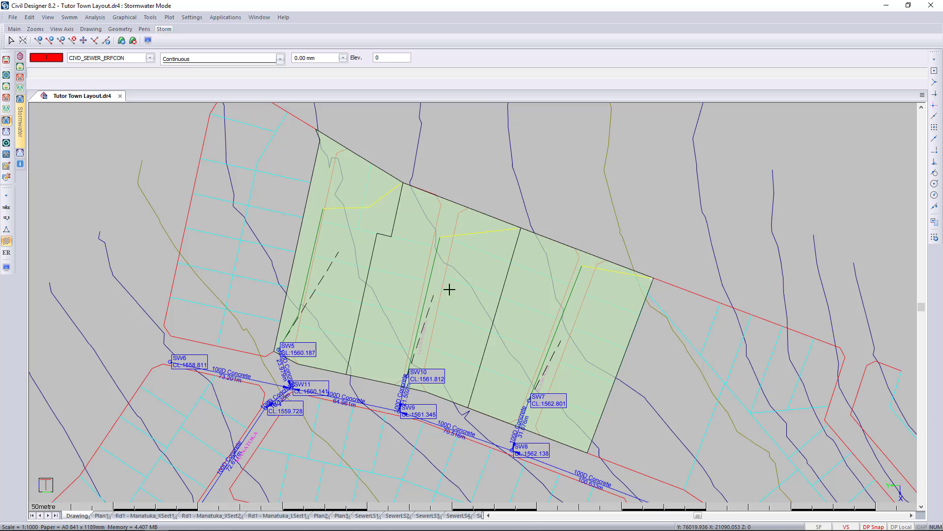
- In the subcatchment display settings, define annotation text with {NAME} on the first line and {AREA.0}m² on the second
click(7, 267)
click(364, 230)
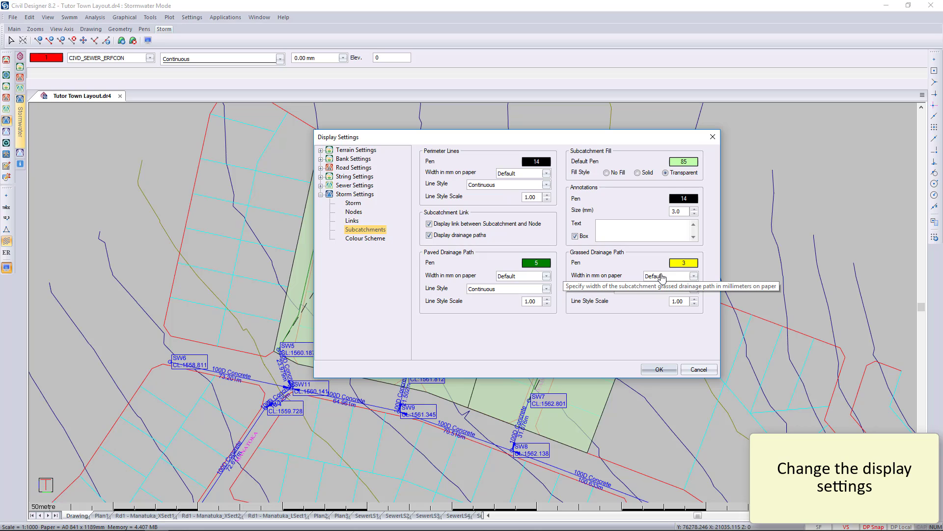
right_click(615, 225)
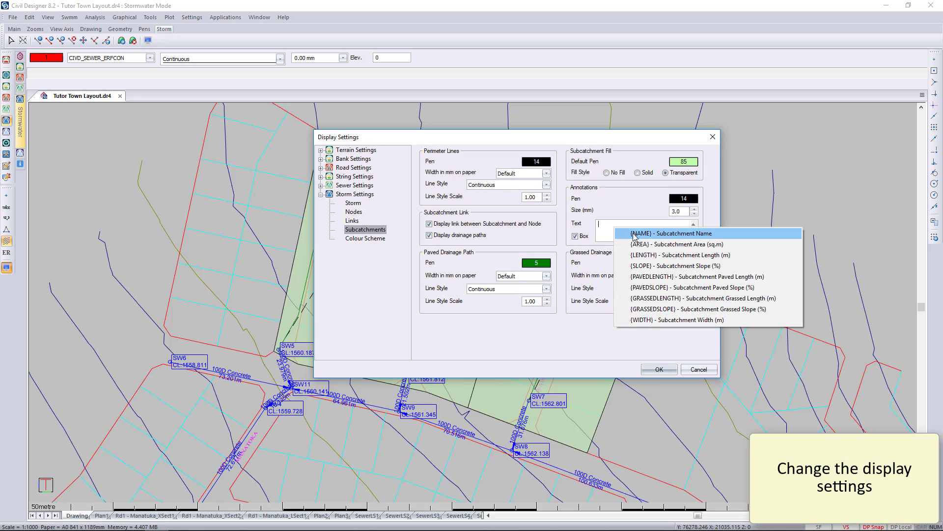
click(629, 234)
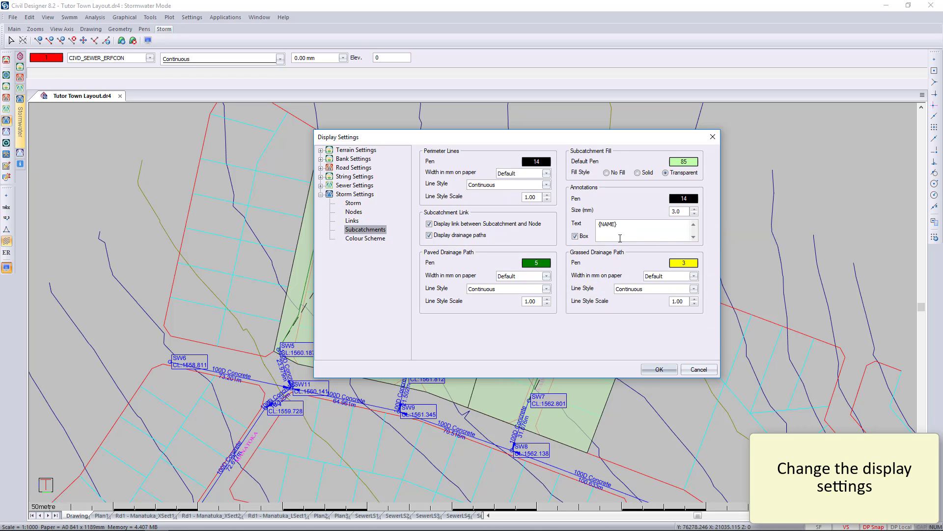
right_click(620, 238)
click(644, 249)
text({AREA.0}m²)
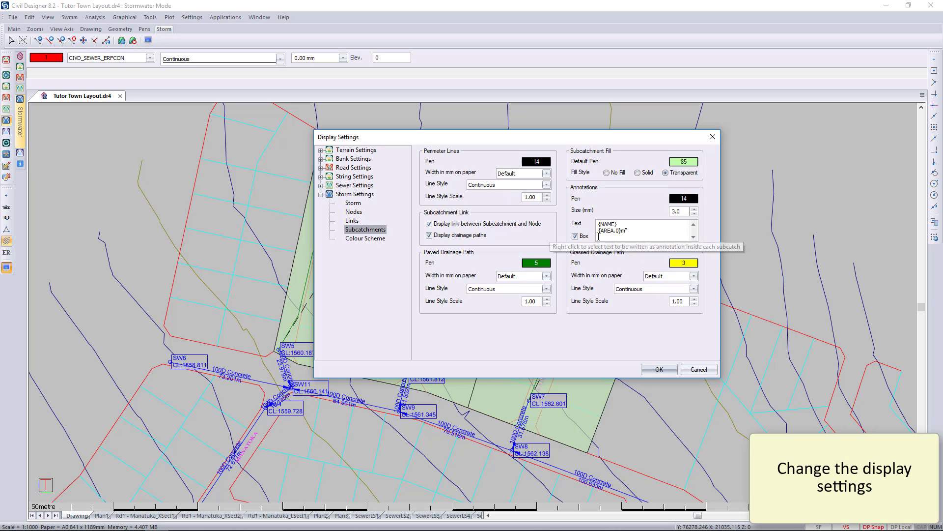
- Add a third subcatchment annotation line reading {LENGTH}m @ {SLOPE}% and apply the display settings
click(639, 264)
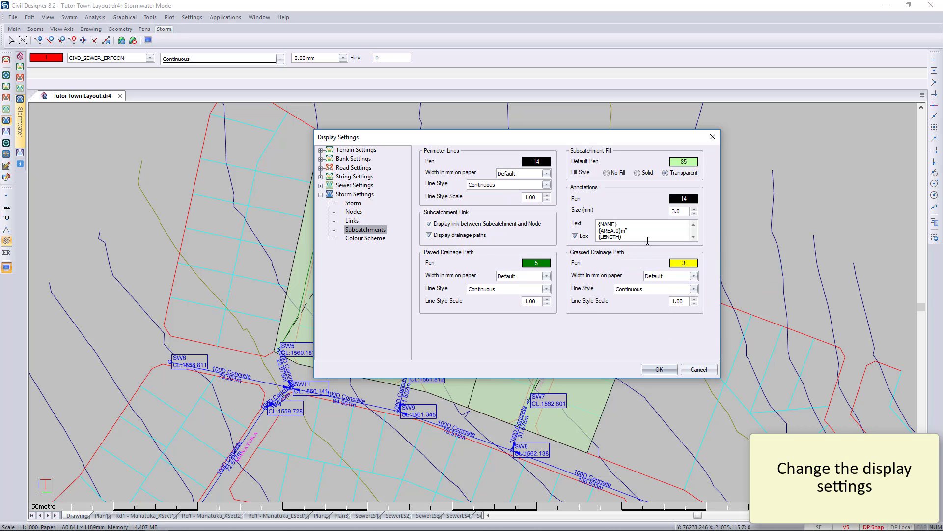
text(m @)
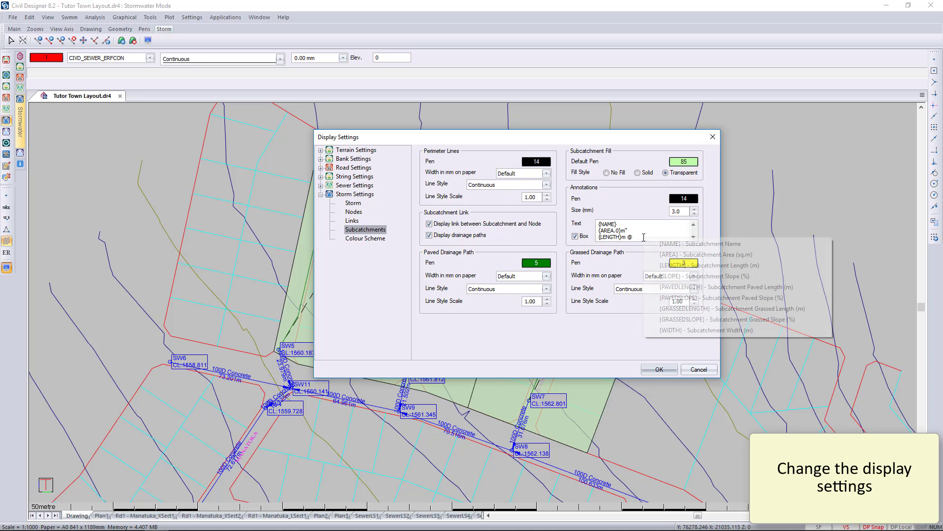
click(642, 237)
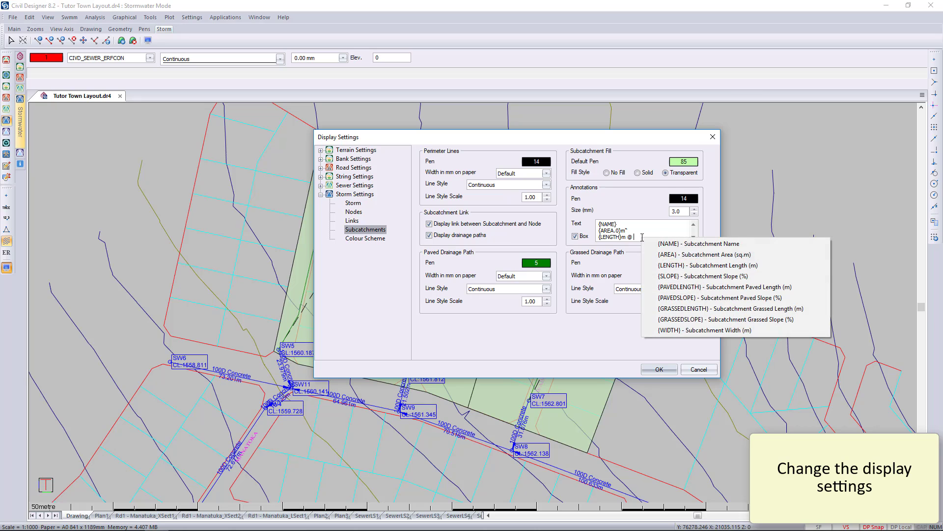
click(659, 276)
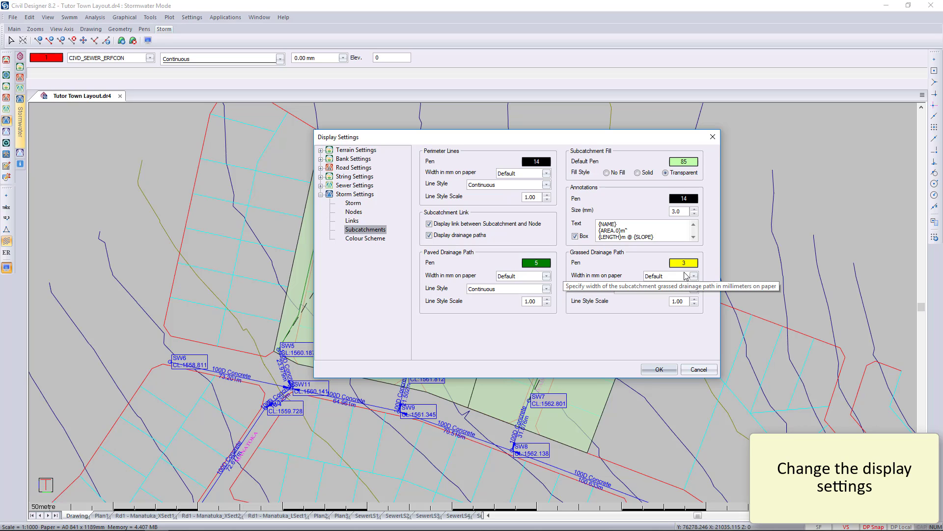
text(%)
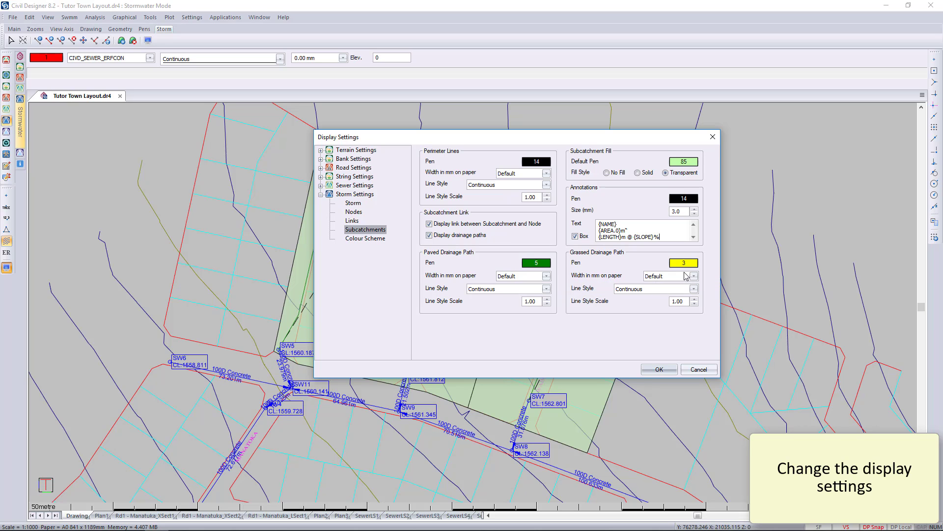
click(659, 370)
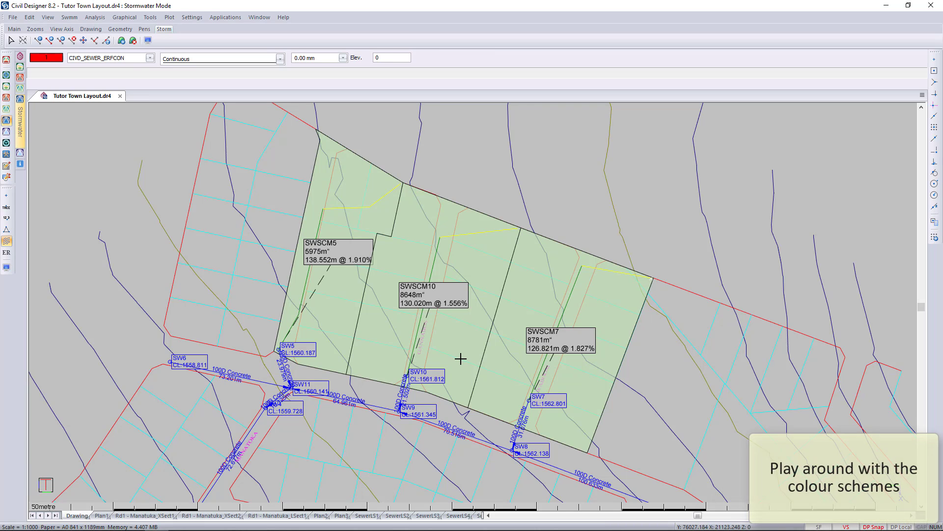
- Colour the subcatchments by Subcatchment Area, using a colour ramp that ends at pen 8, and apply the scheme
click(7, 267)
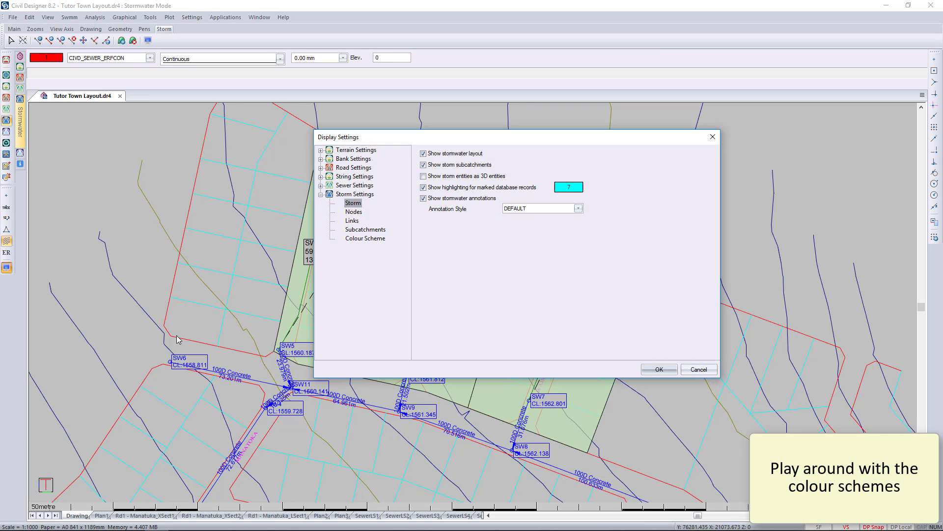
click(361, 239)
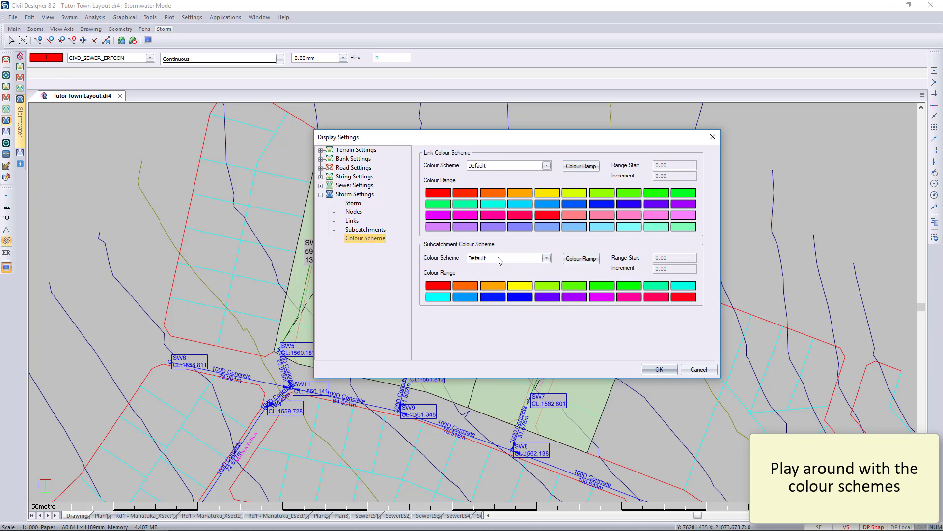
click(501, 259)
click(501, 273)
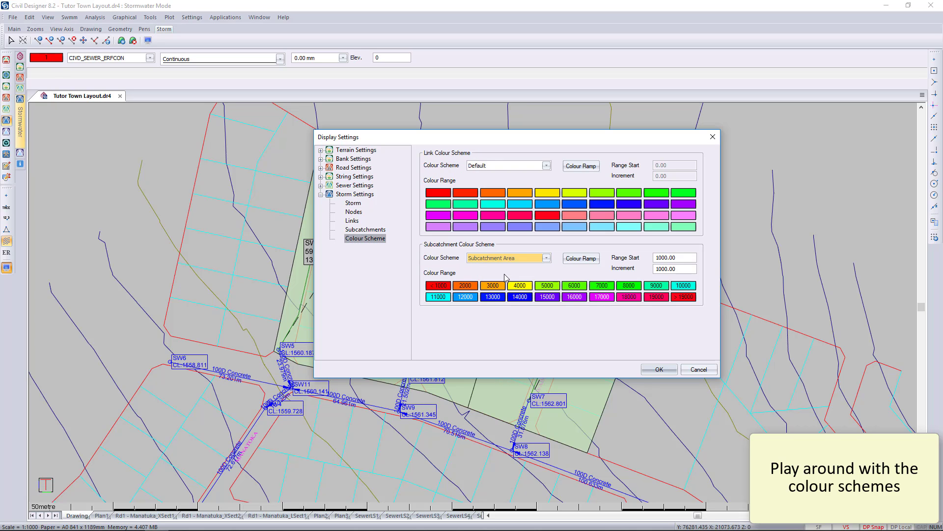
click(581, 259)
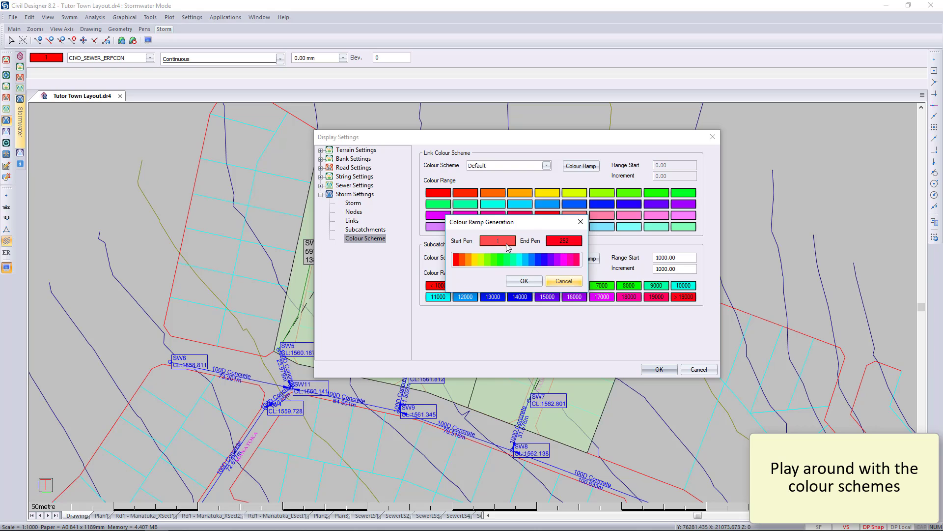
click(569, 242)
click(503, 185)
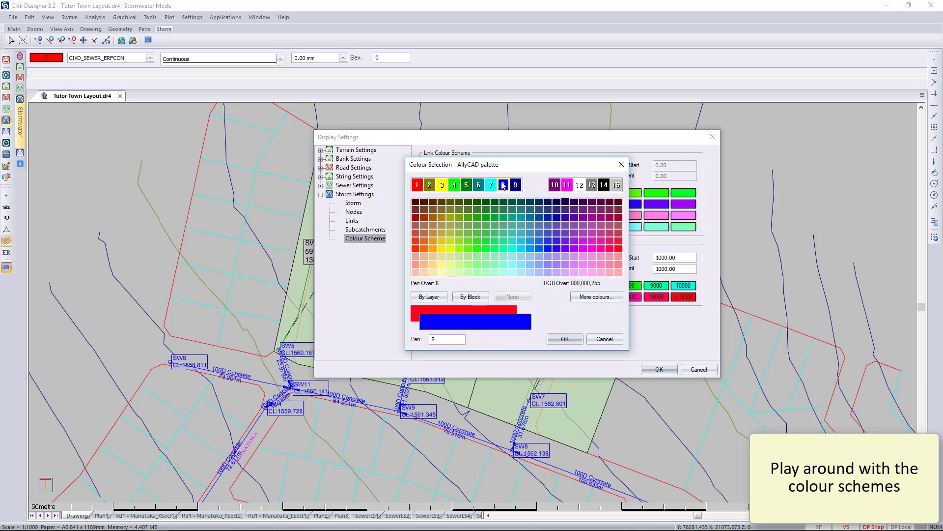
click(564, 339)
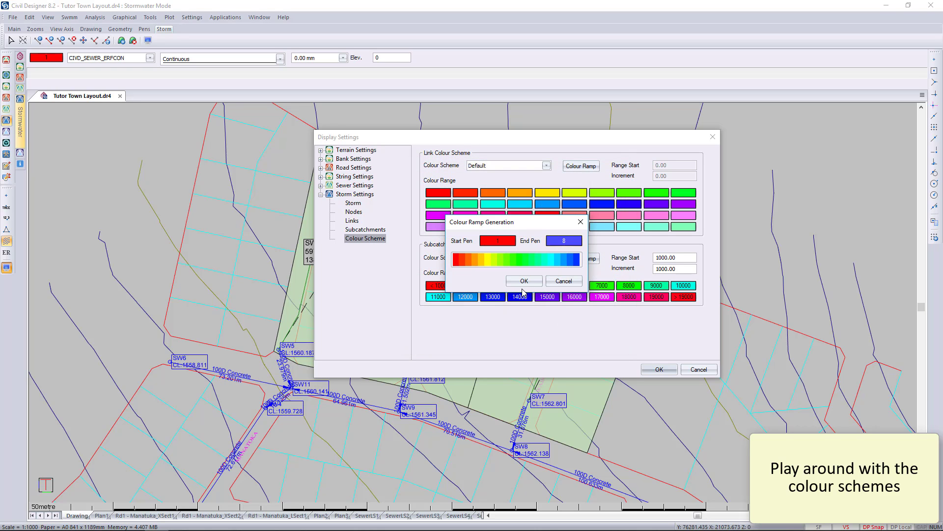
click(524, 281)
click(659, 370)
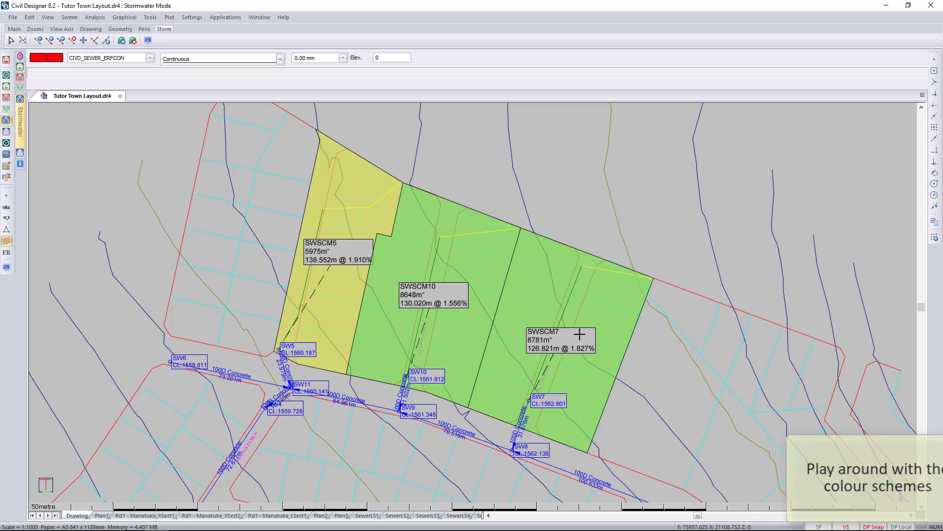
scroll(261, 238, down, 5)
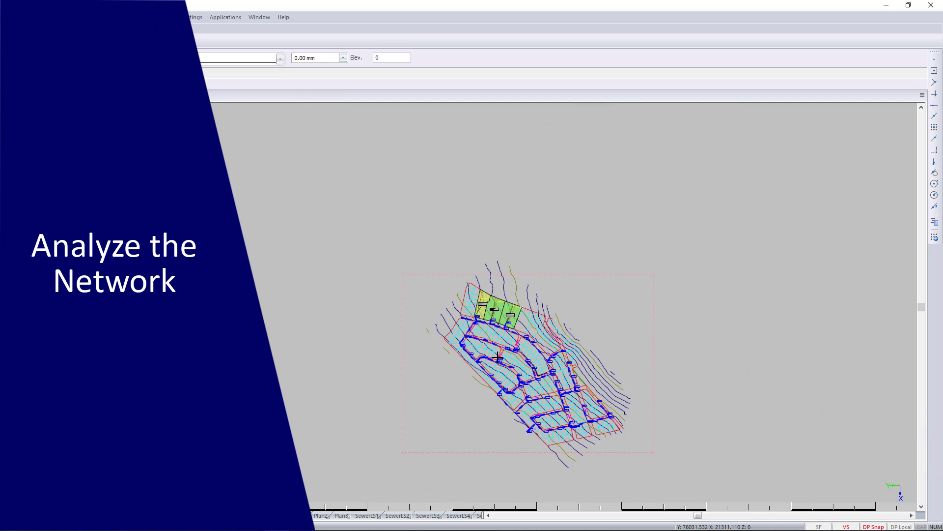
click(430, 351)
middle_click(447, 349)
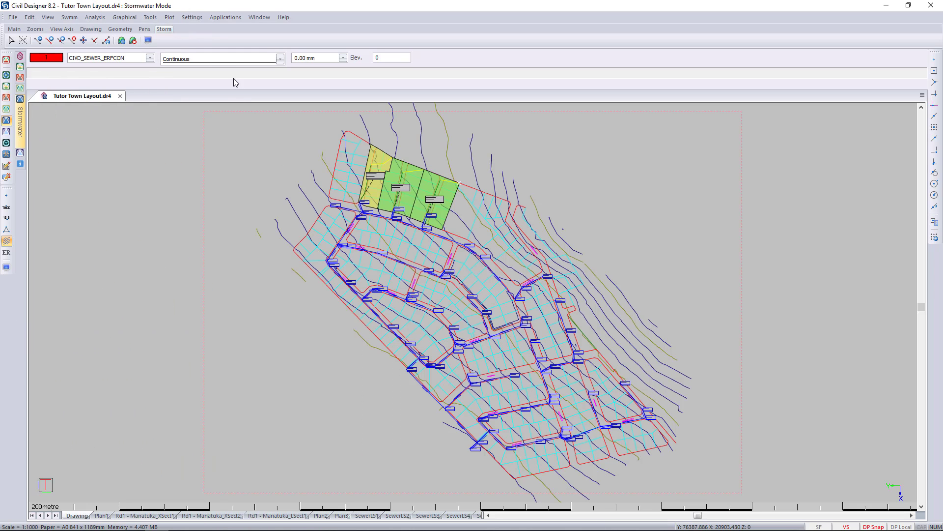
click(150, 17)
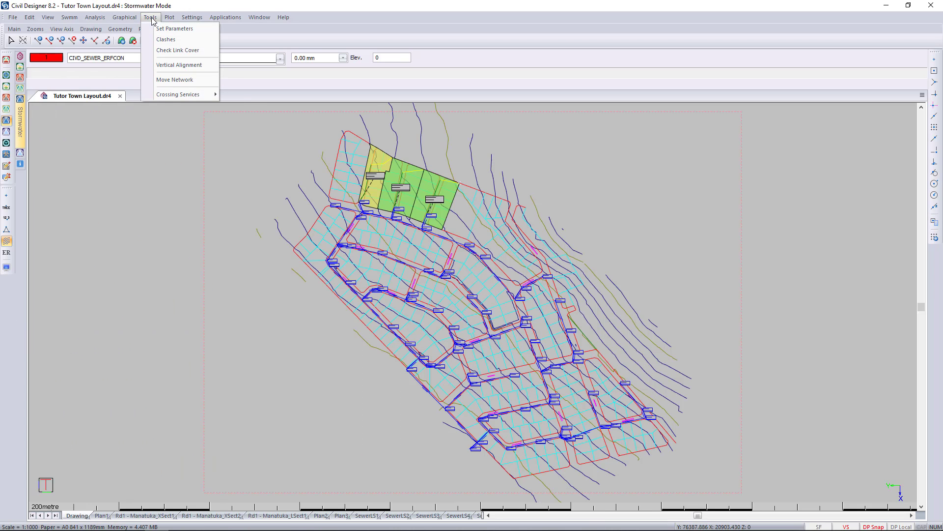
click(151, 17)
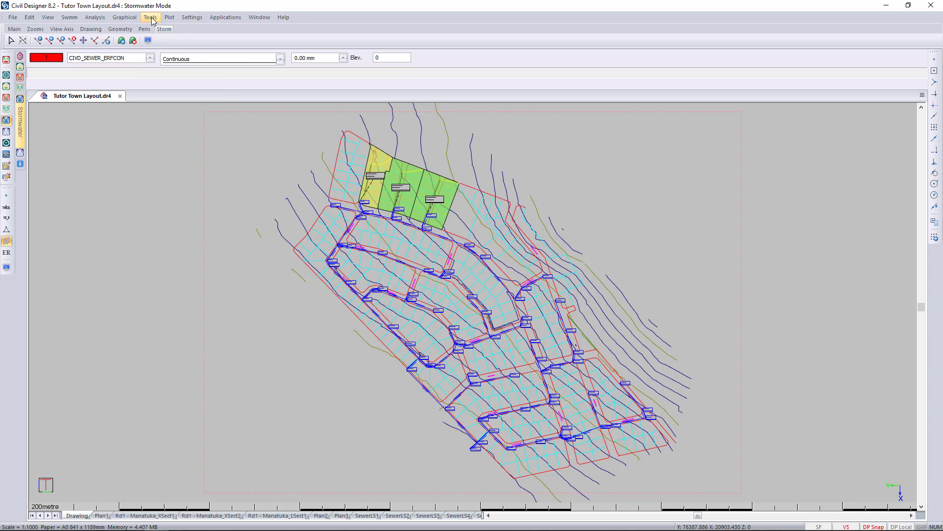
click(95, 17)
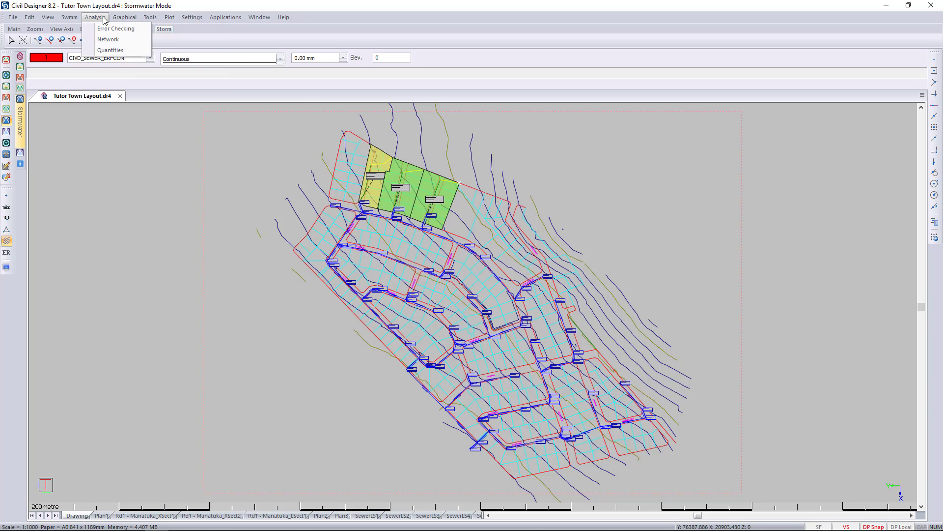
click(113, 50)
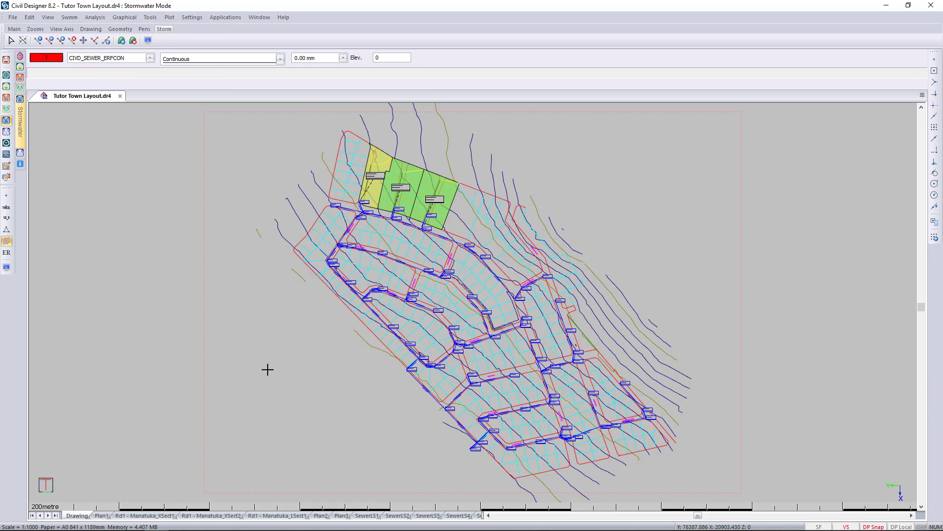
- Start the stormwater network analysis with a proportional flow depth of 80% and accept the design parameters
click(90, 19)
click(110, 39)
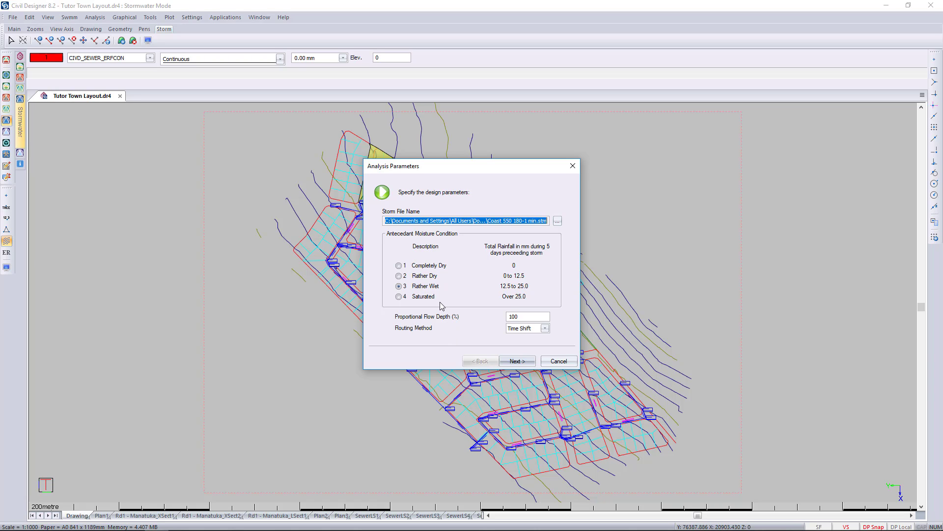
double_click(533, 319)
text(80)
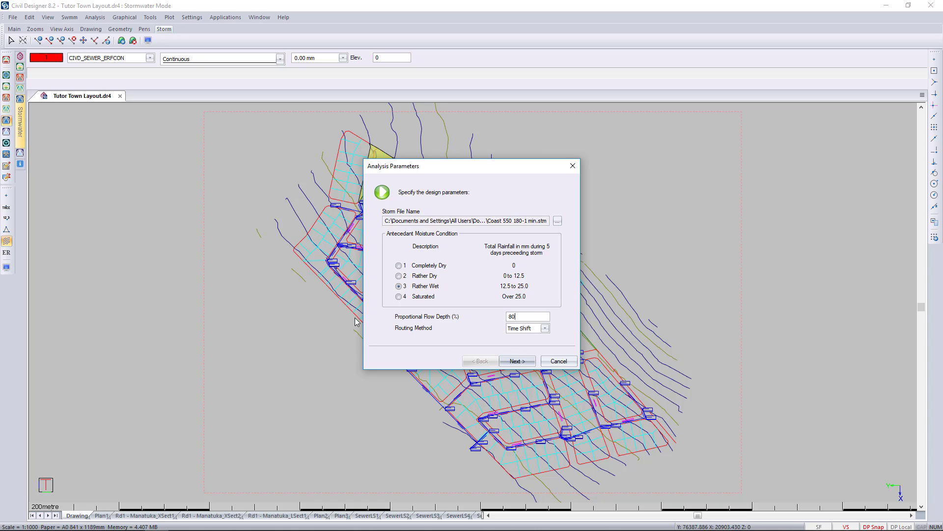
click(516, 362)
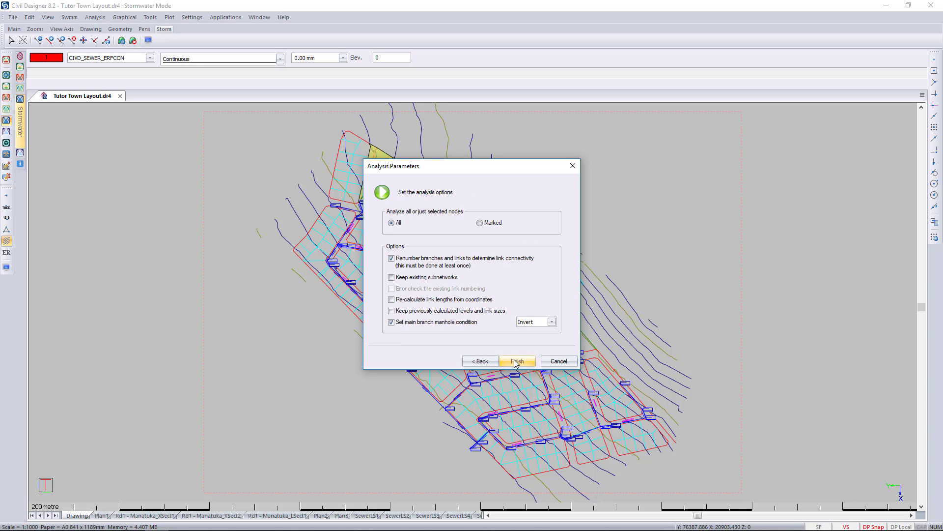
- Enable recalculating link lengths from coordinates and run the analysis on all nodes with screen output, accepting renumbering of branches and links
click(403, 301)
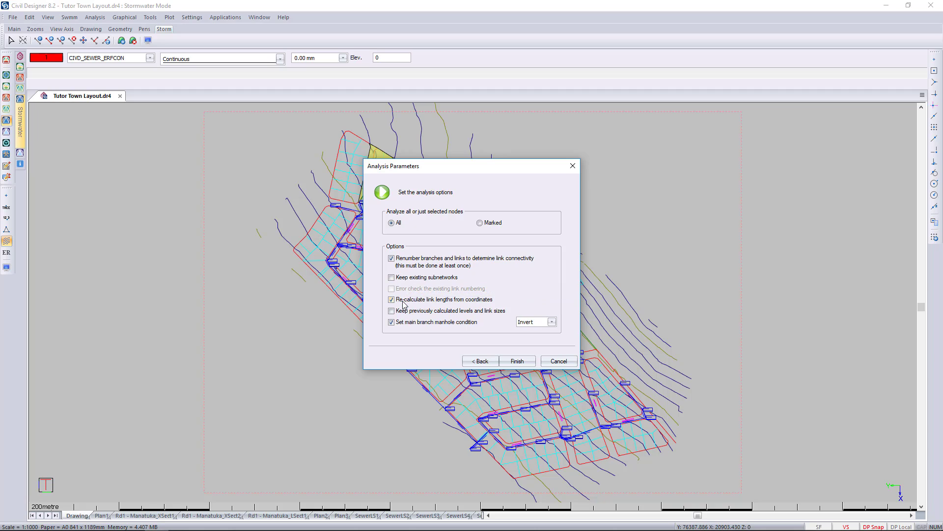
click(453, 323)
click(524, 363)
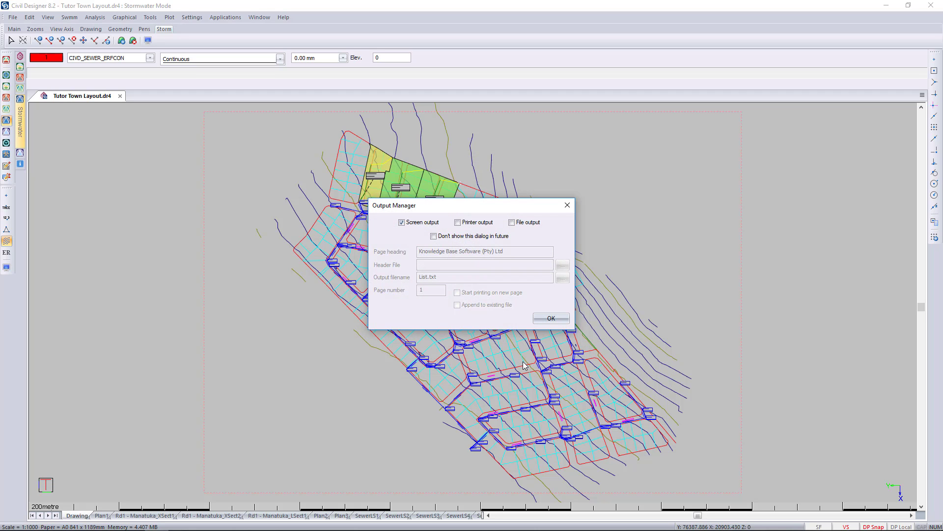
click(554, 320)
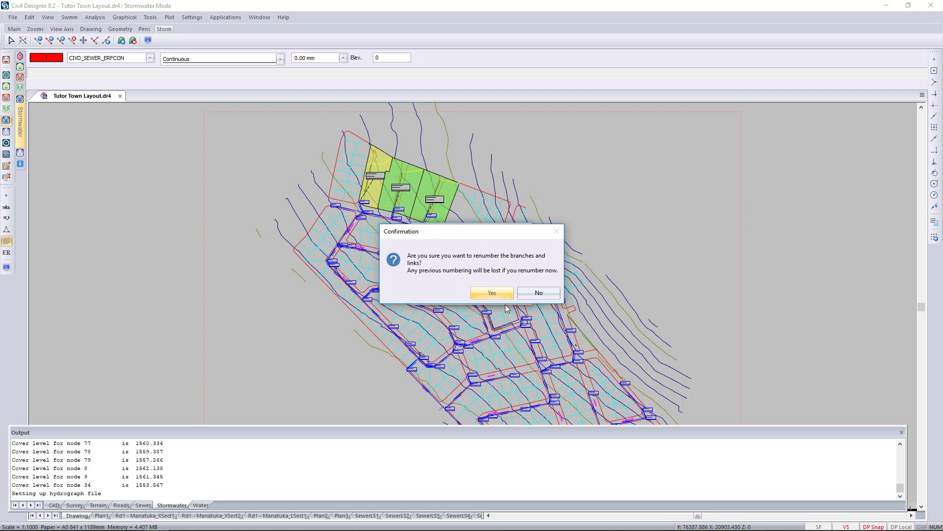
click(492, 292)
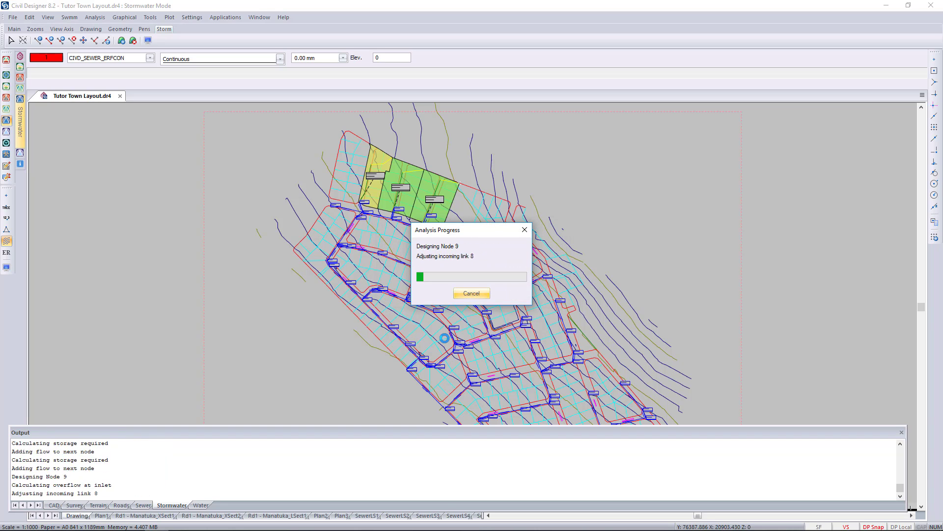
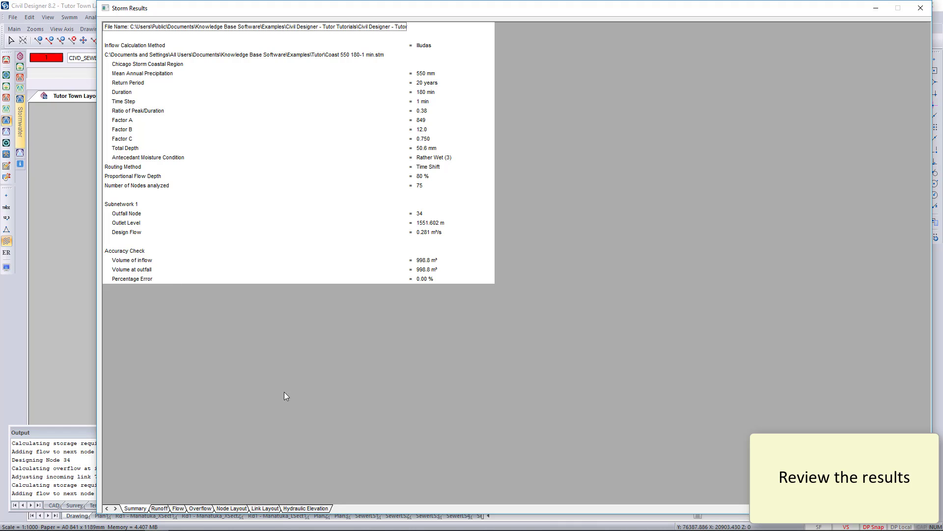
- Examine the storm results for runoff, flow, overflow, node layout, link layout and hydraulic elevation
click(160, 508)
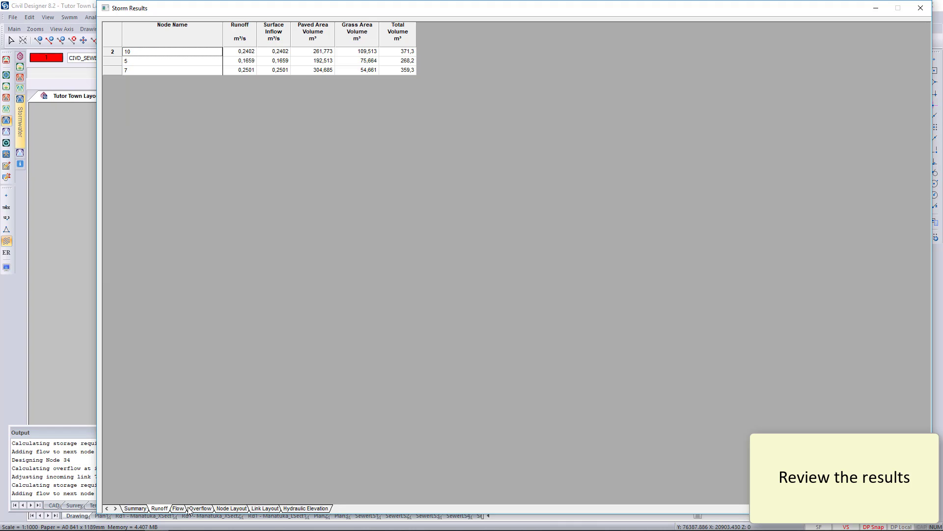
click(185, 509)
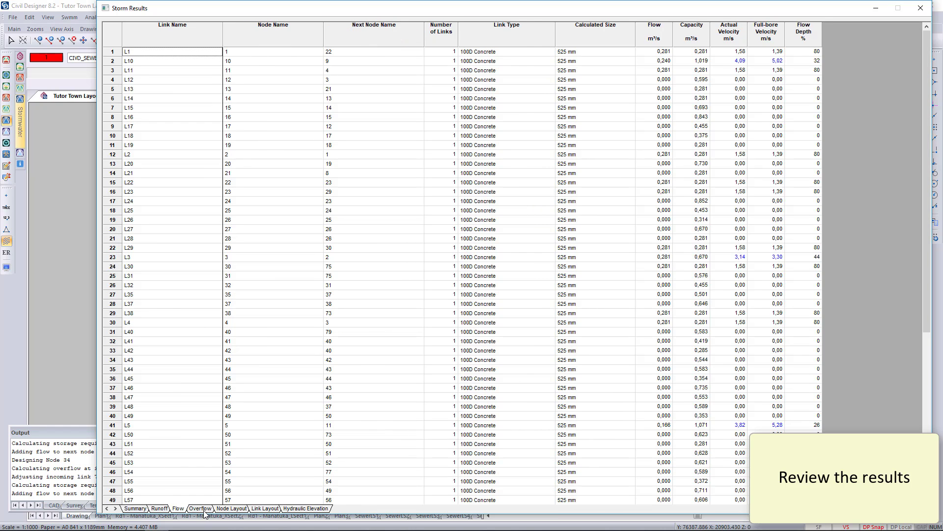
click(205, 510)
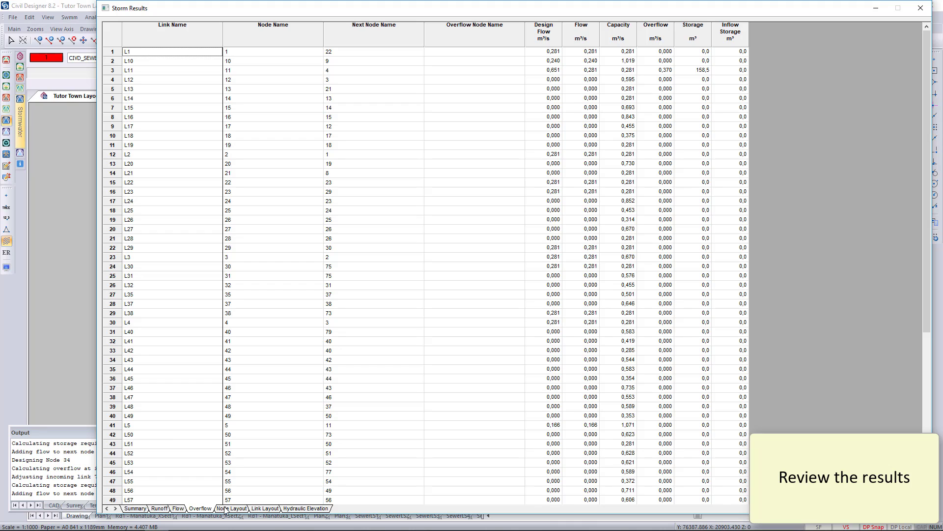
click(225, 510)
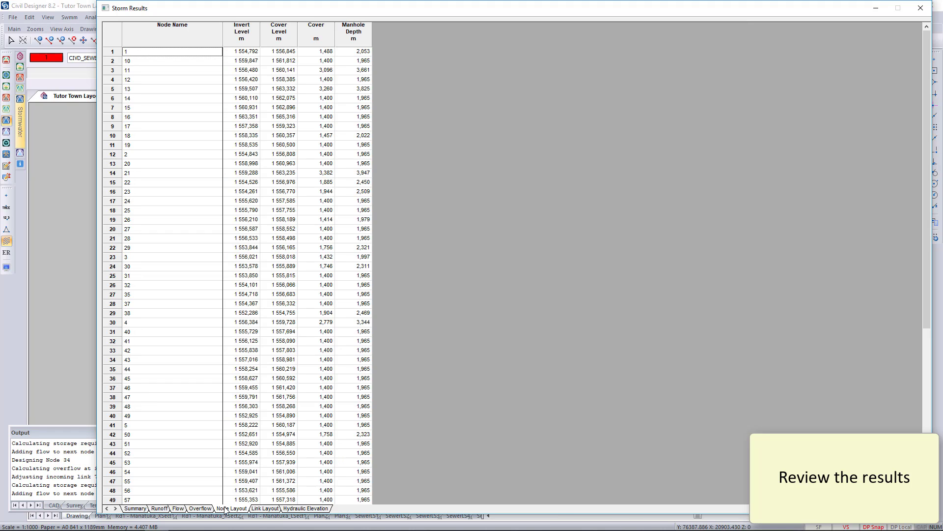
click(265, 510)
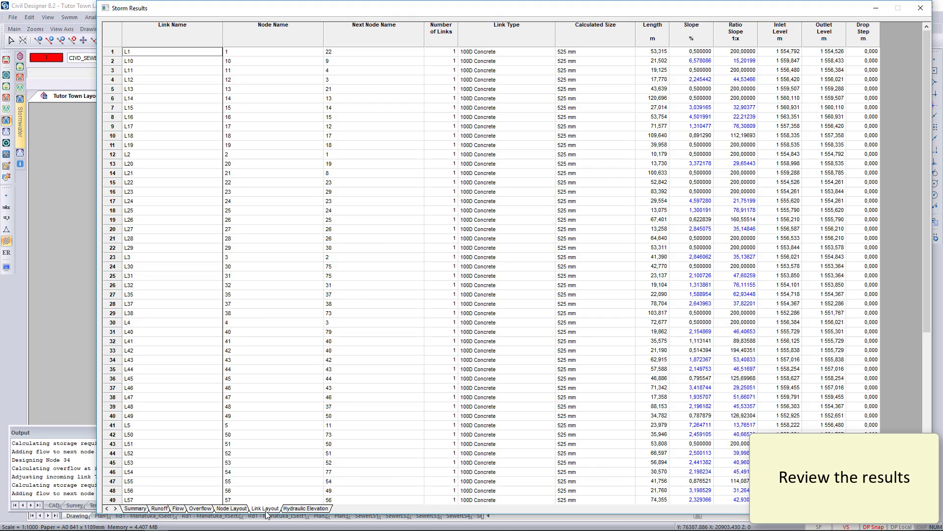
click(296, 509)
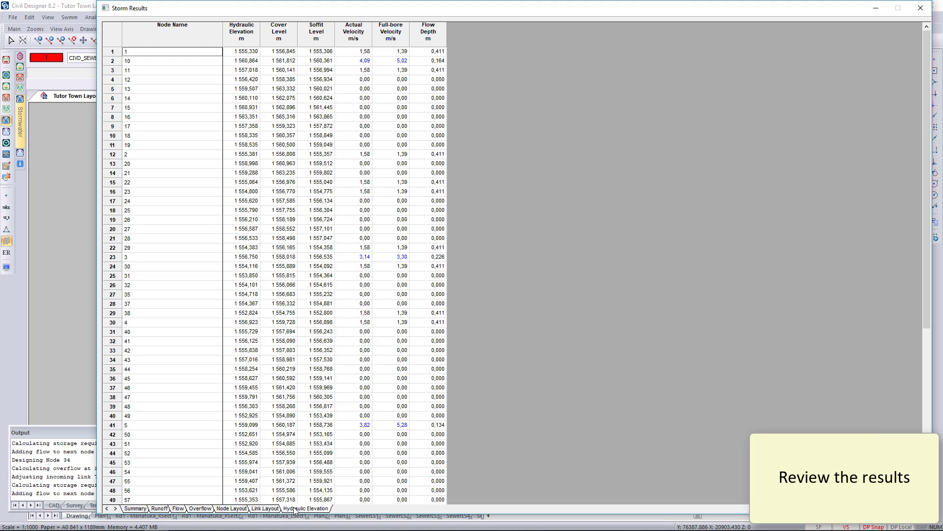
- From the overflow results, show link L11 in the drawing and examine its surroundings
click(227, 511)
click(202, 509)
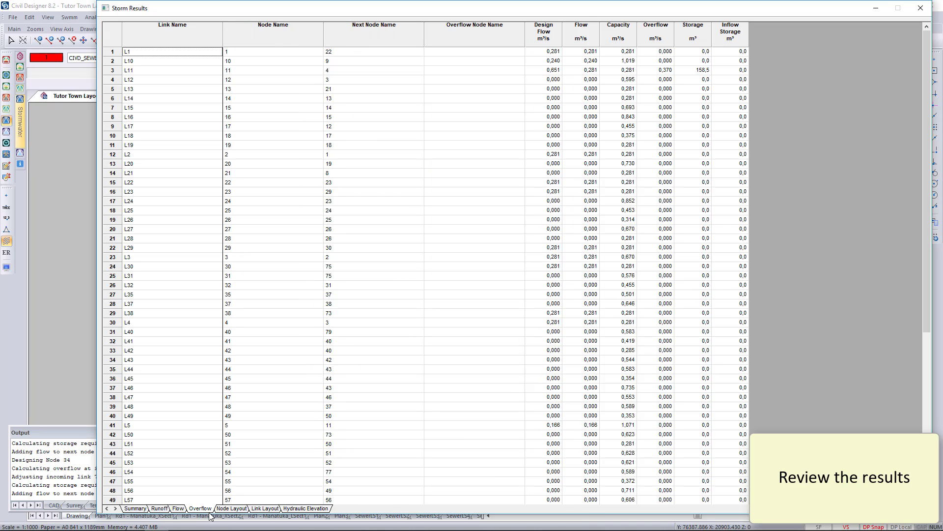
click(703, 72)
right_click(703, 72)
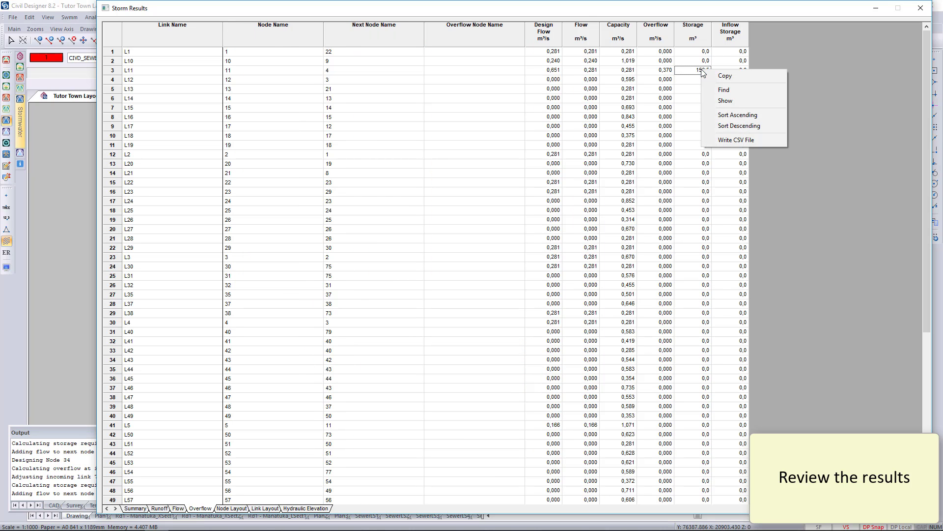
click(744, 102)
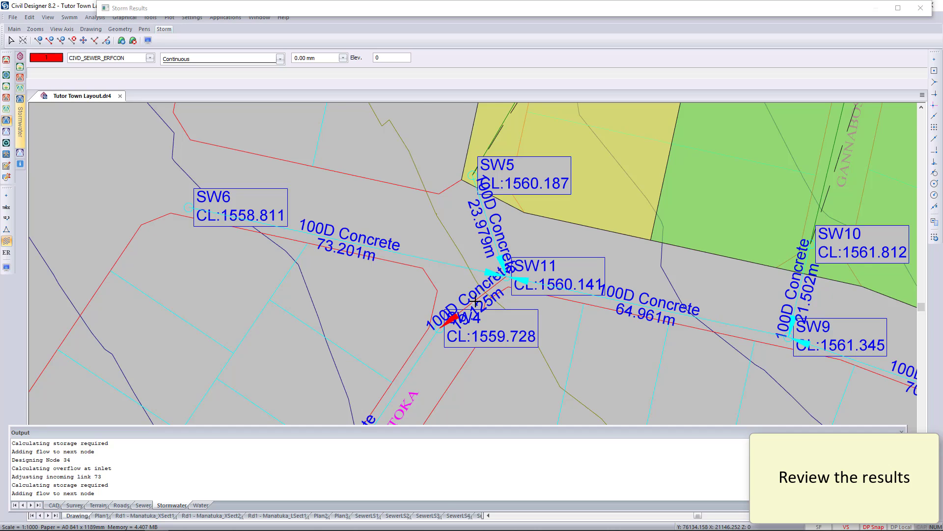
scroll(474, 300, down, 5)
scroll(474, 300, up, 3)
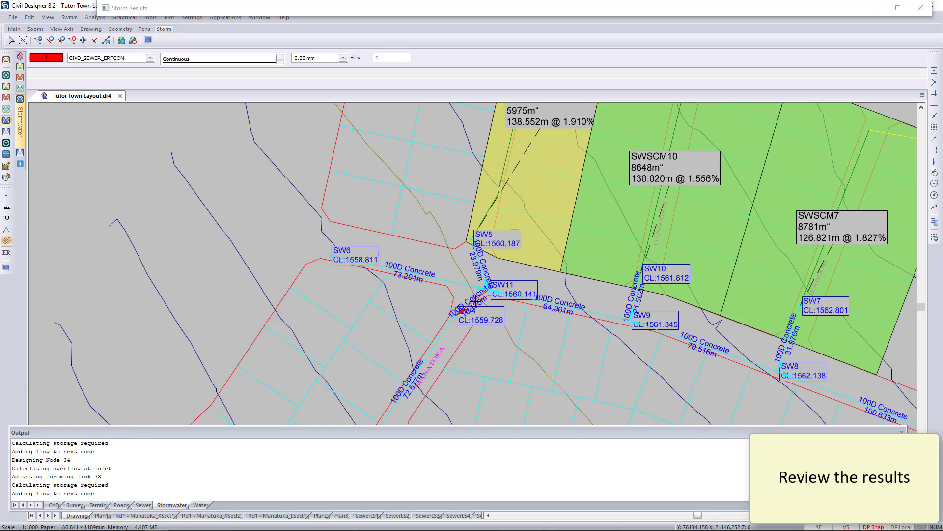
scroll(475, 300, down, 3)
scroll(475, 300, up, 3)
- Return to the storm results and close them together with the analysis output log
click(901, 8)
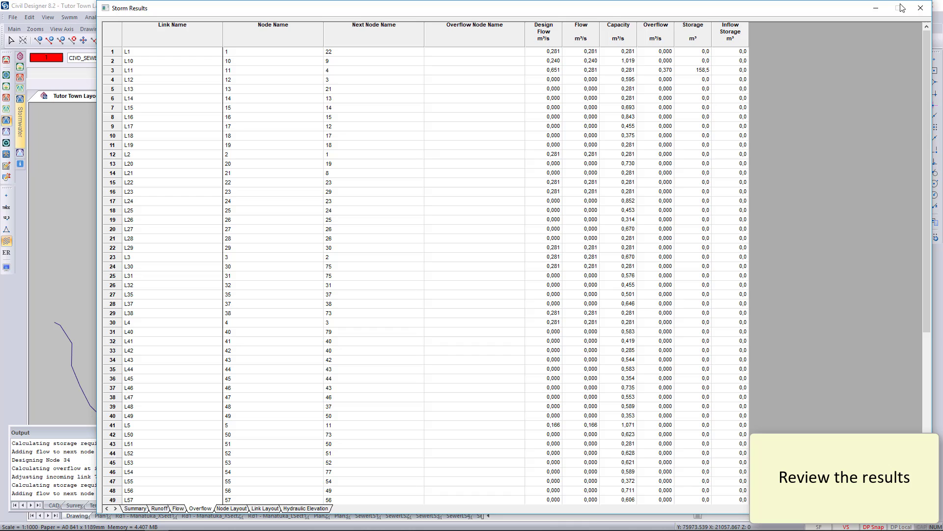
click(929, 6)
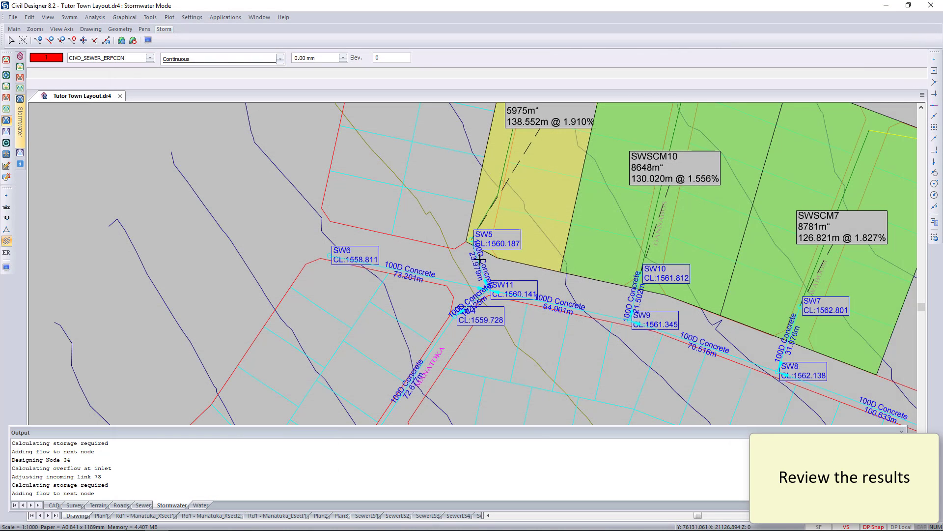
scroll(481, 259, down, 5)
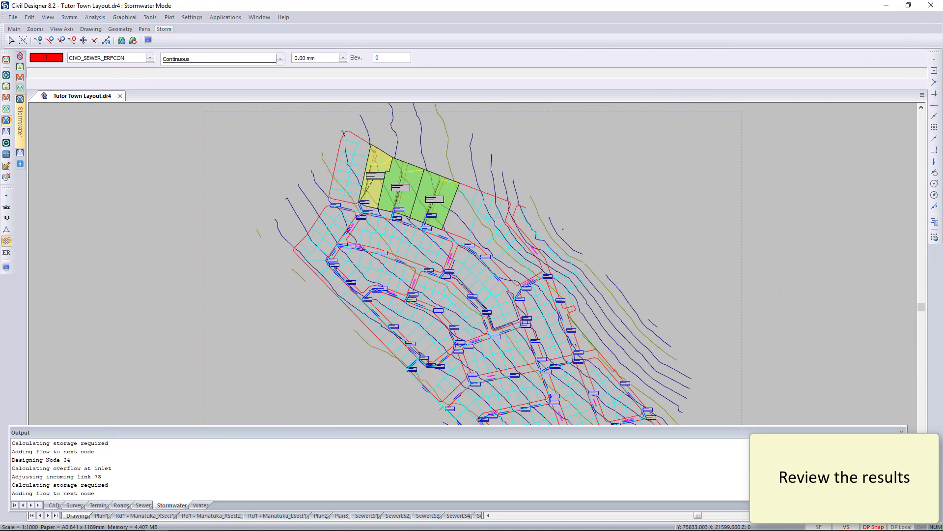
click(902, 431)
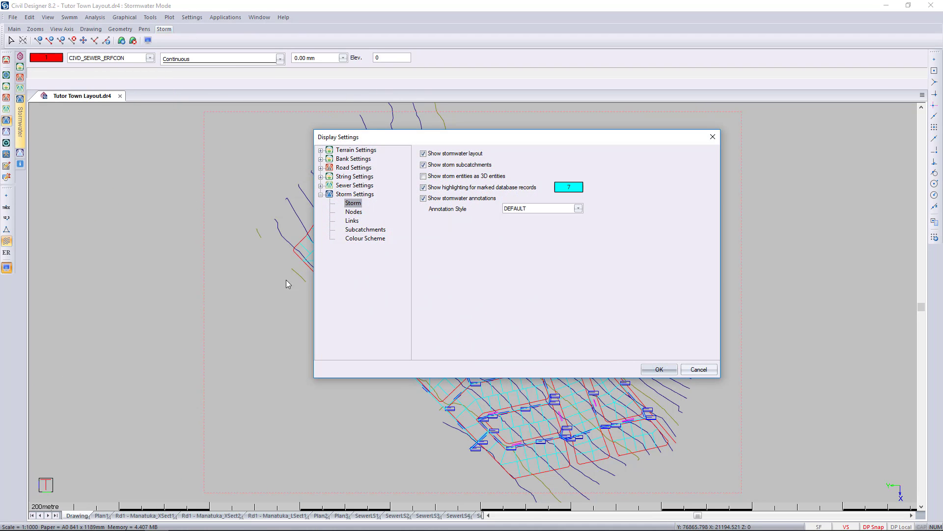
- In the storm link display settings, extend the text below the link to {LENGTH}m @ 1:{SLOPE}
click(352, 221)
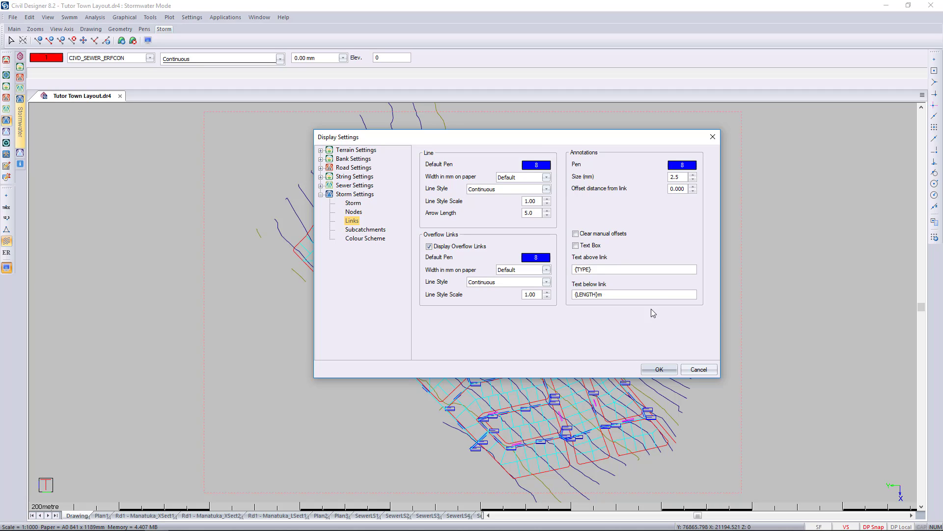
click(656, 294)
text(@ 1:)
right_click(635, 296)
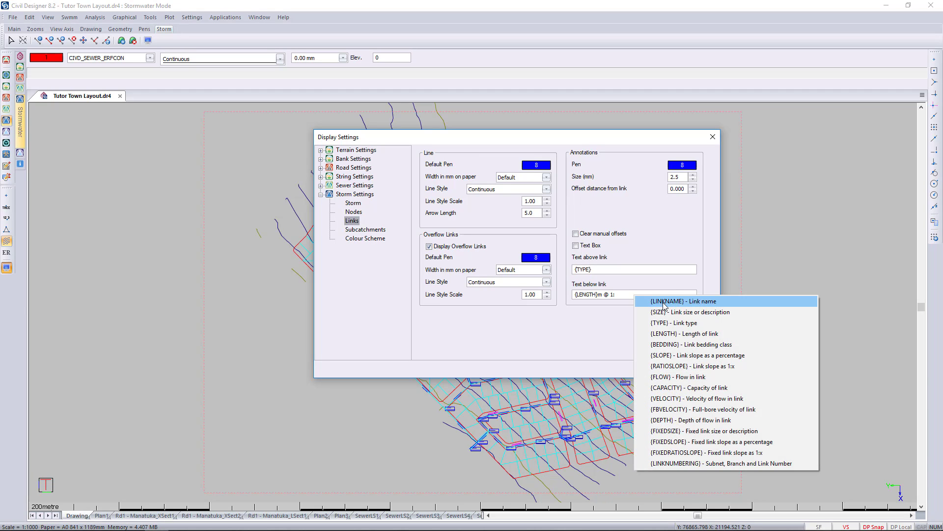
click(696, 358)
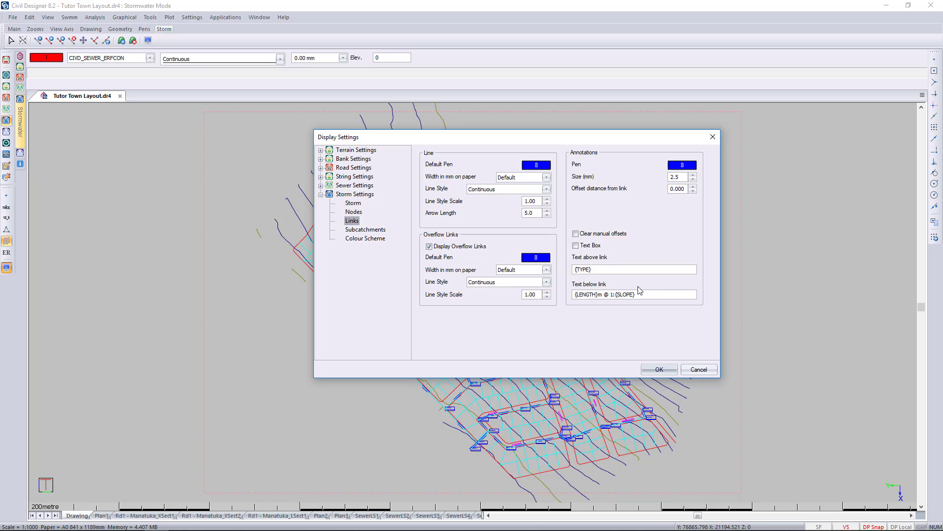
- Replace the {SLOPE} variable in the text below the link with {RATIOSLOPE} and apply the display settings
drag(637, 295, 616, 296)
right_click(624, 295)
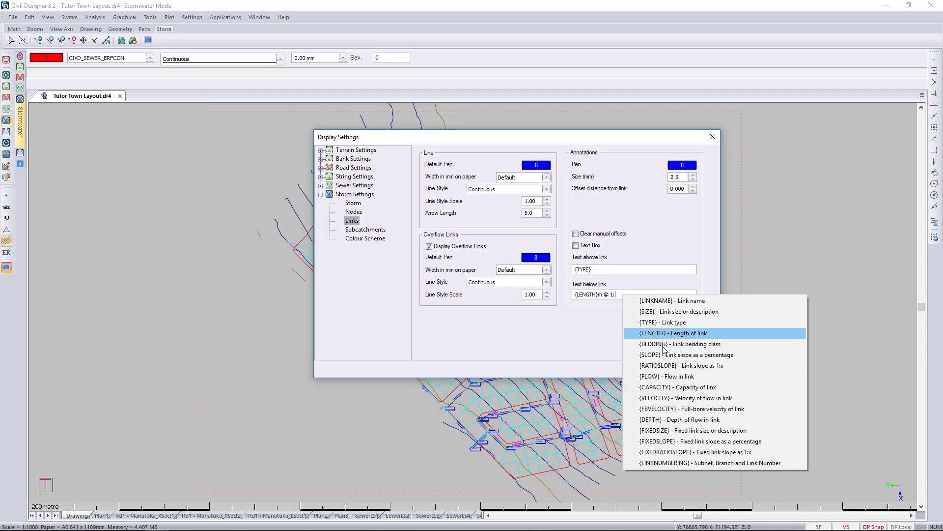
click(662, 367)
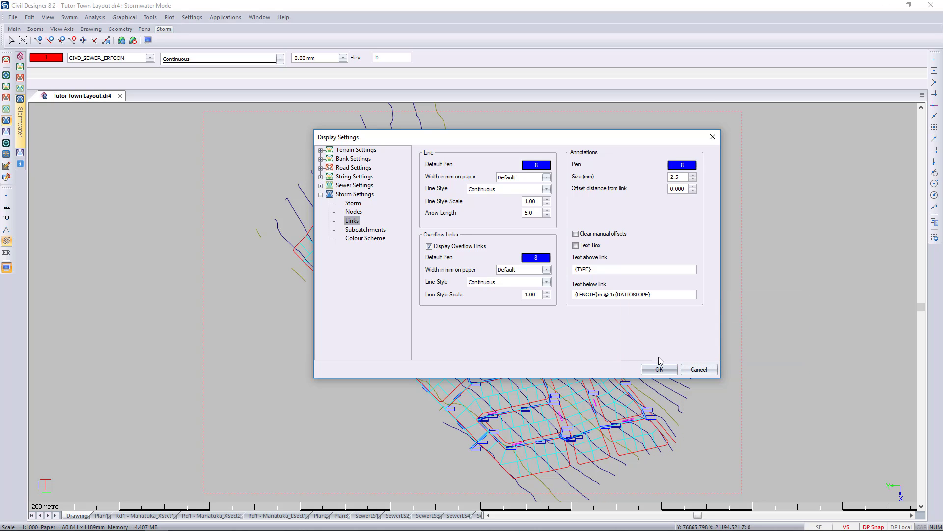
click(659, 370)
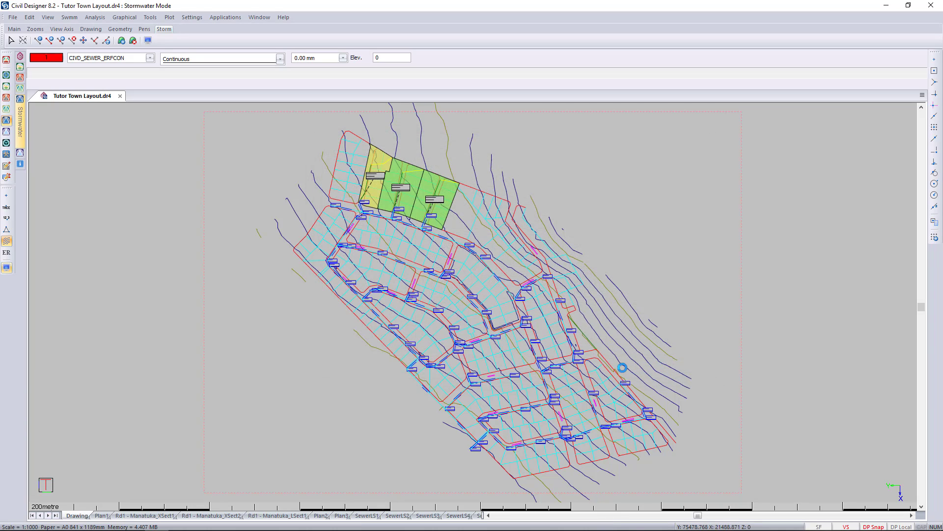
scroll(467, 295, up, 5)
scroll(369, 183, up, 2)
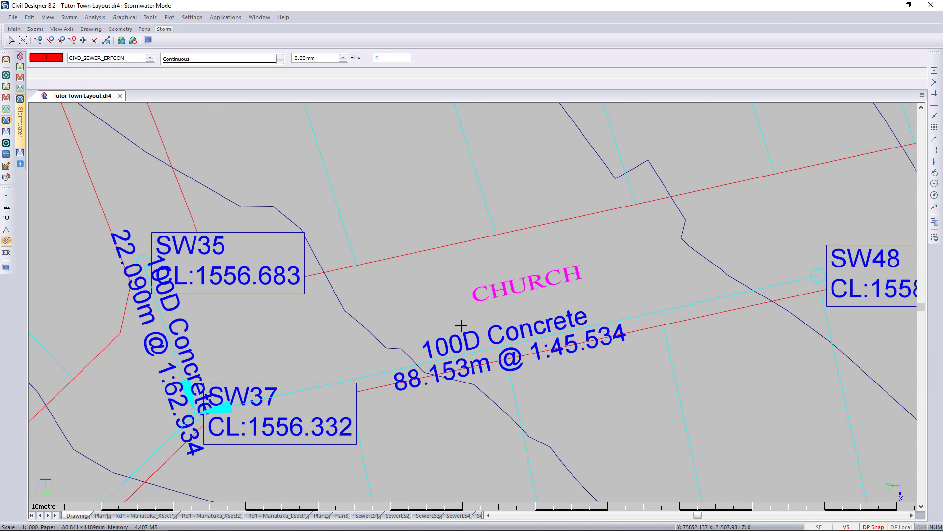
- Limit the slope ratio in the storm link annotation below the link to one decimal place and apply
click(7, 268)
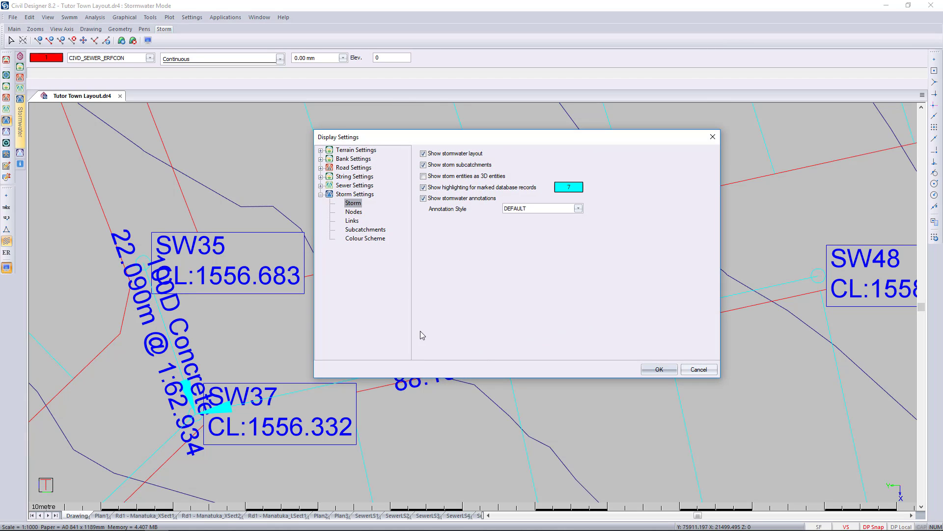
mouse_move(493, 137)
mouse_down()
mouse_move(397, 97)
mouse_move(423, 75)
mouse_up()
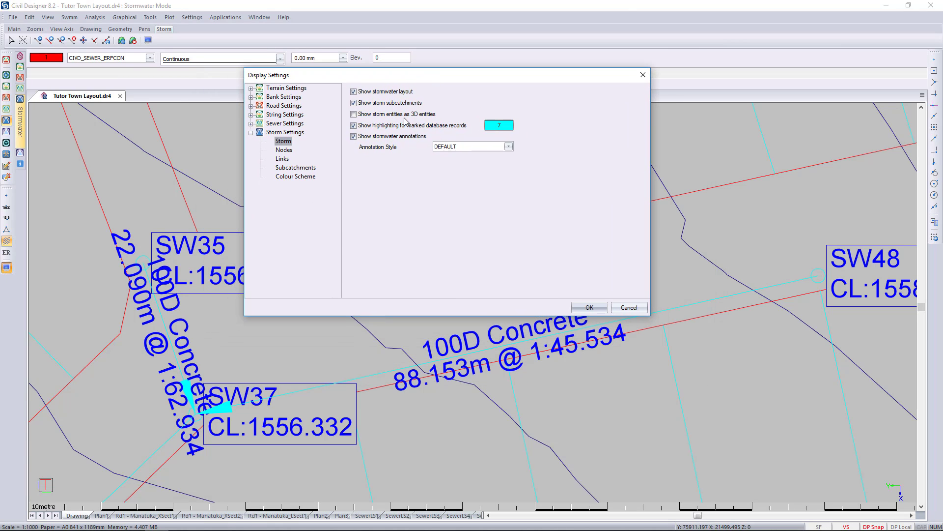
click(282, 159)
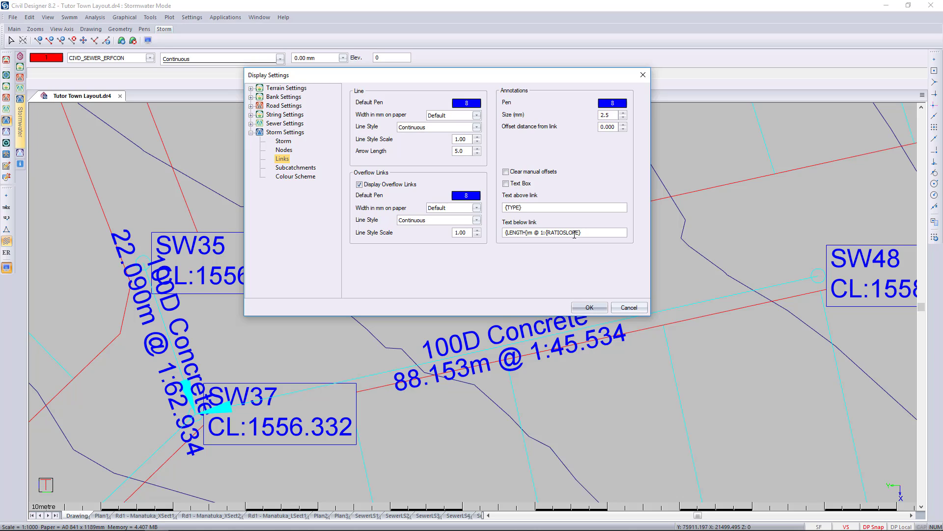
click(580, 233)
click(589, 307)
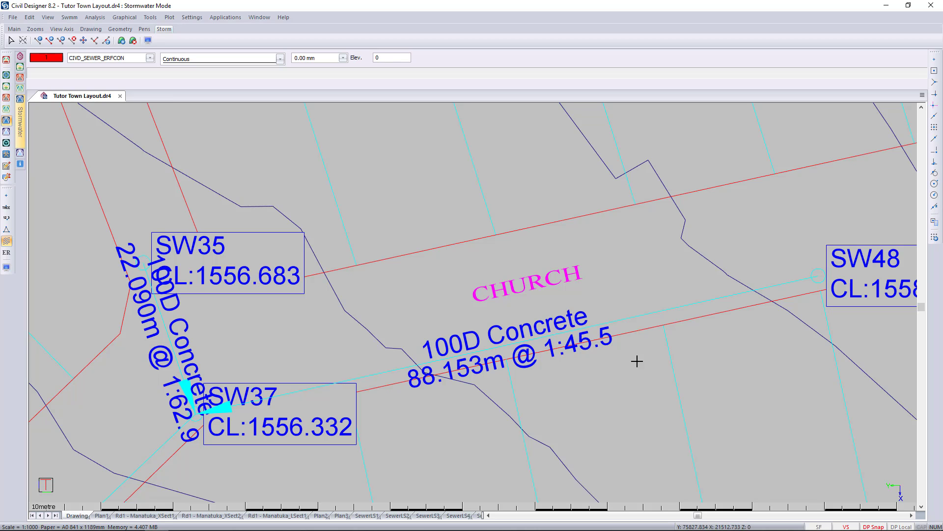
- Calculate the stormwater quantities with screen output only
scroll(470, 341, down, 10)
scroll(471, 273, up, 3)
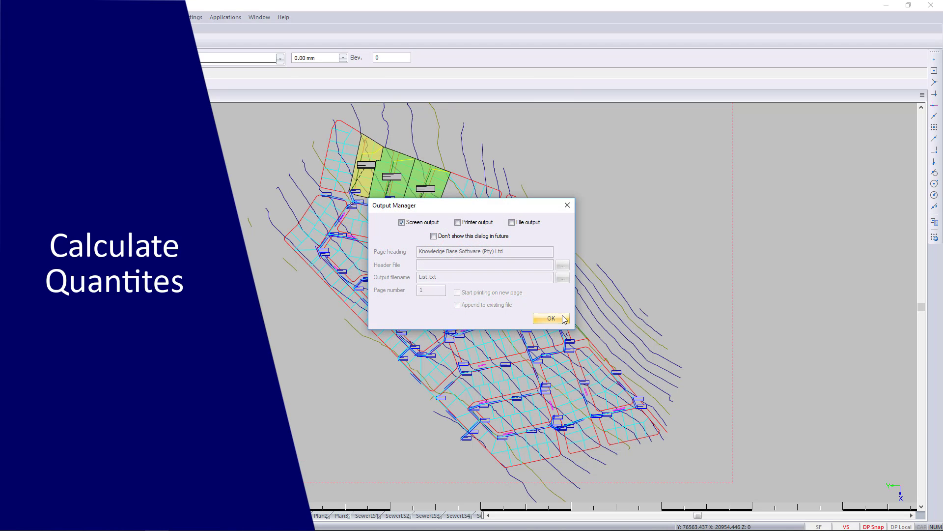
click(551, 318)
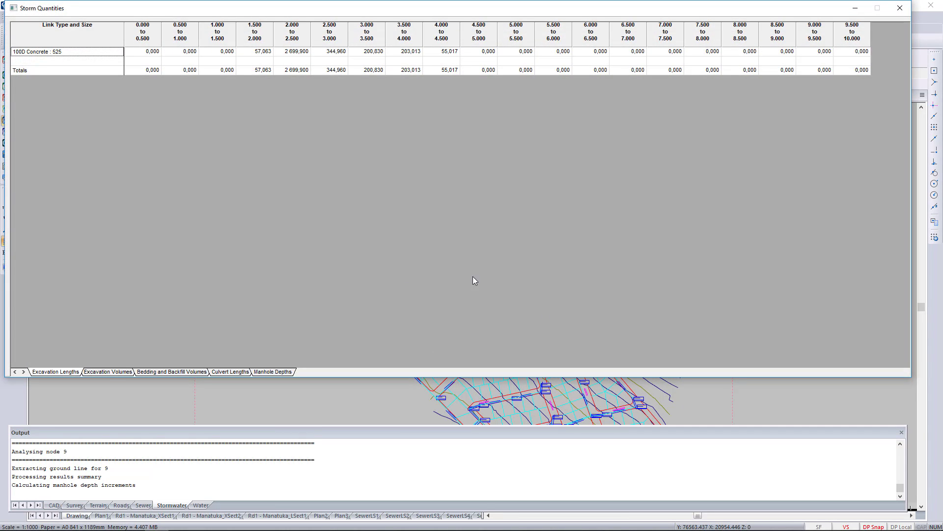
- Examine the excavation volumes, bedding and backfill volumes, culvert lengths and manhole depths, and close the quantities and output log
click(98, 372)
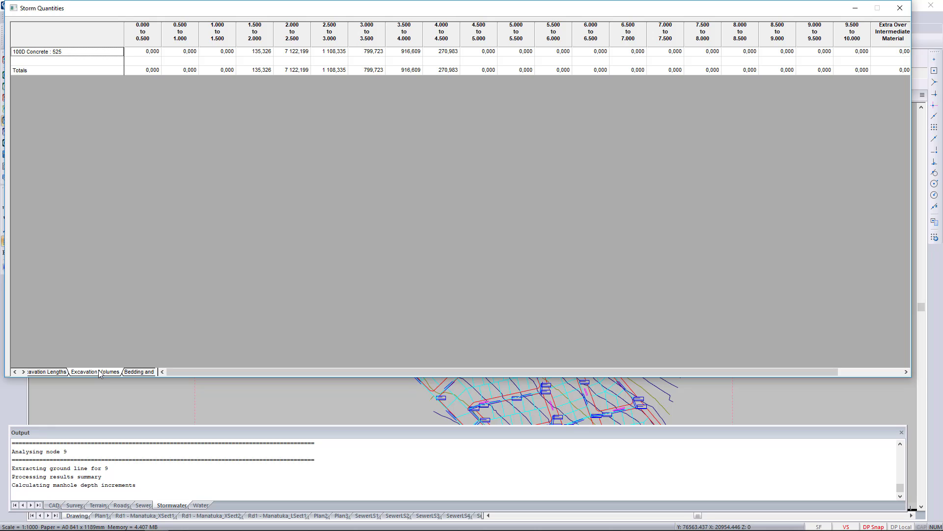
drag(776, 372, 904, 374)
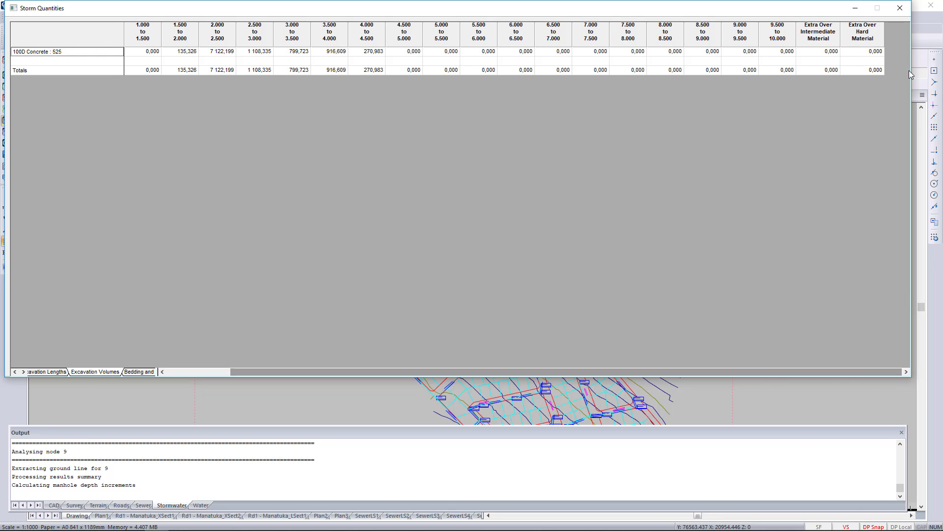
click(139, 372)
click(234, 372)
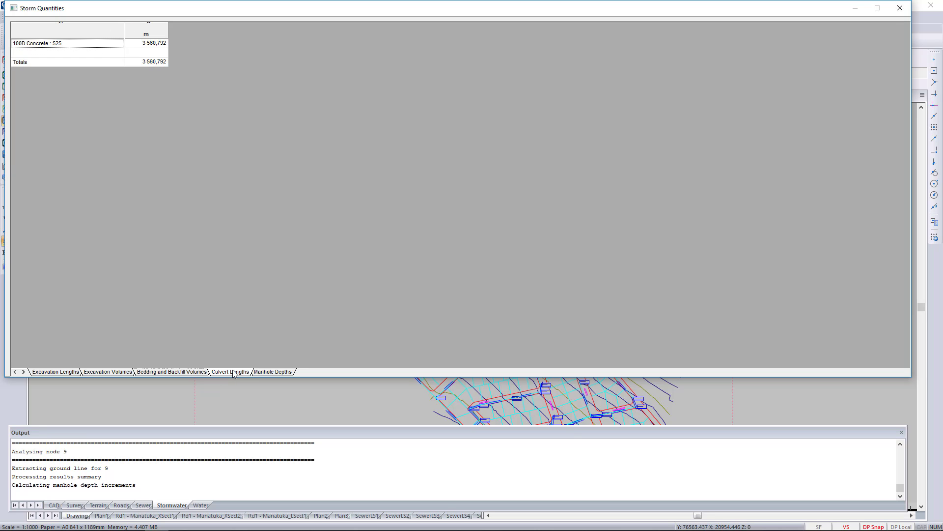
click(267, 372)
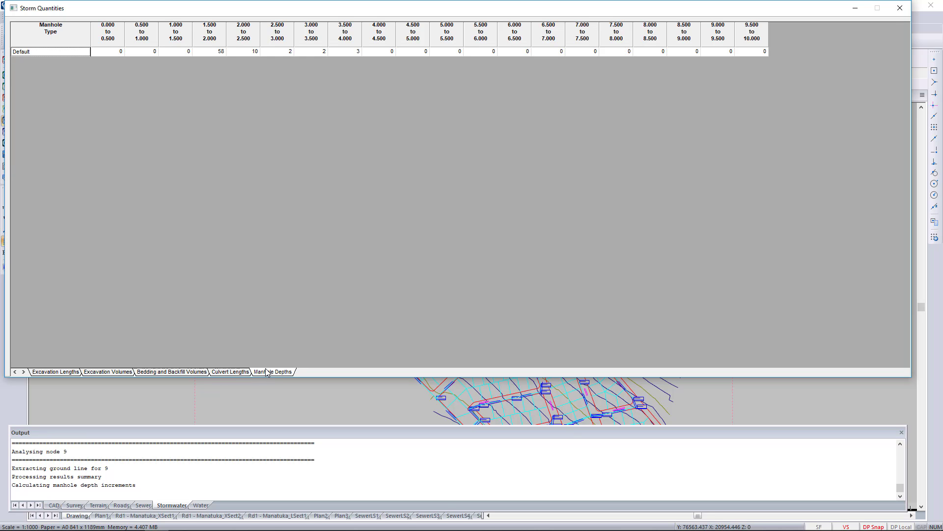
click(899, 8)
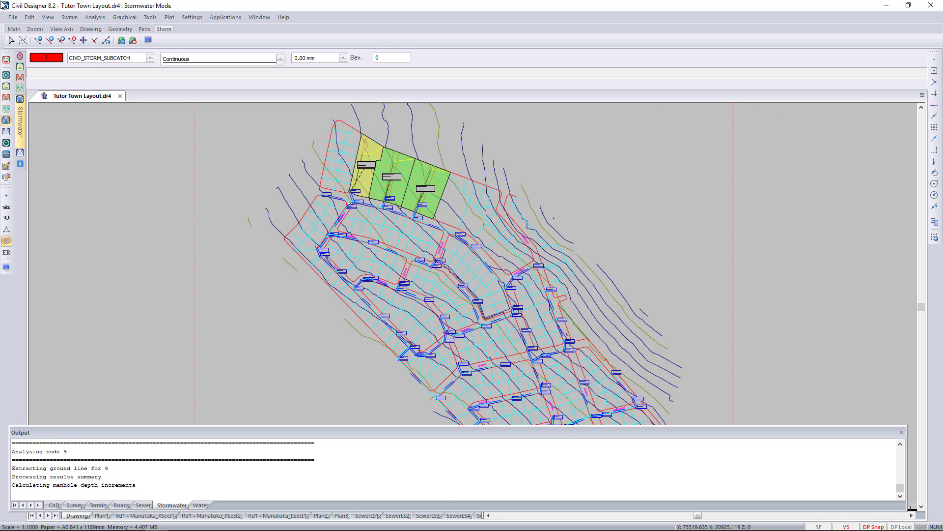
click(902, 433)
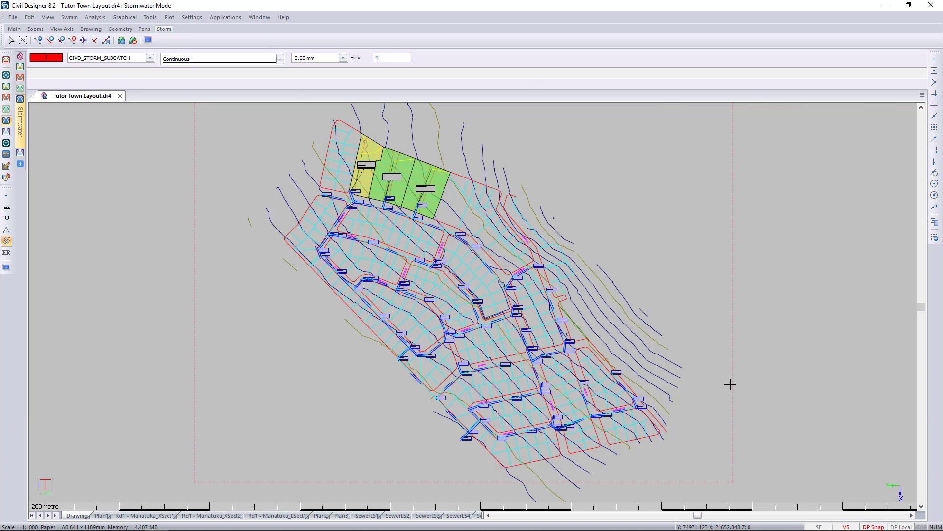
- Look over the input data, results and quantities options for printing the stormwater data, and close them without printing
click(12, 17)
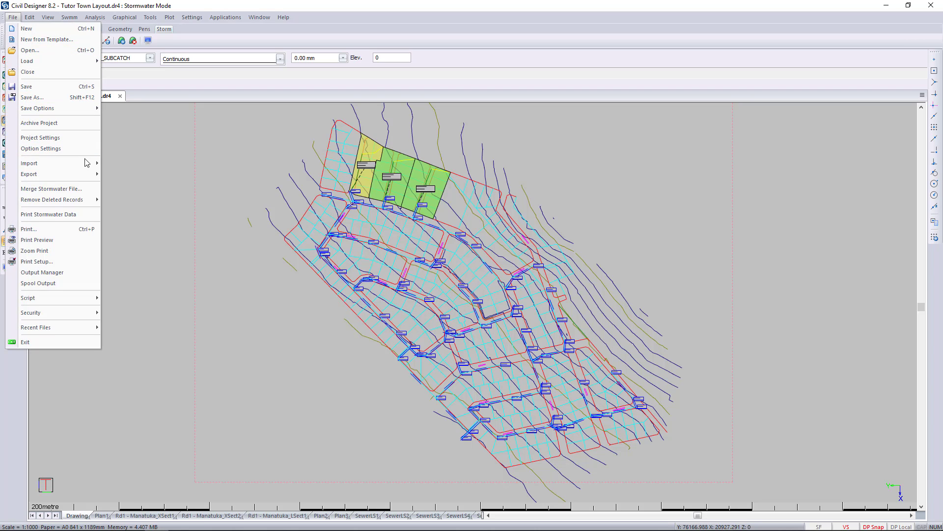
click(59, 214)
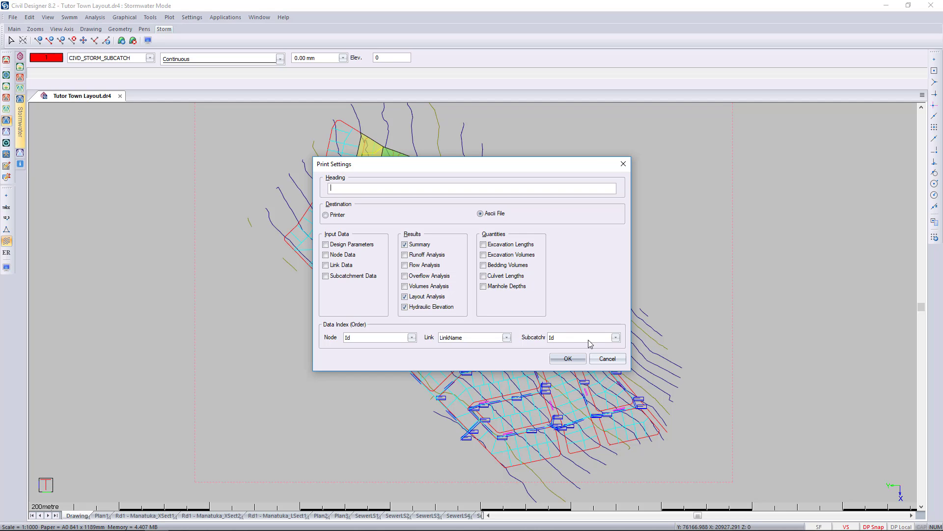
click(608, 359)
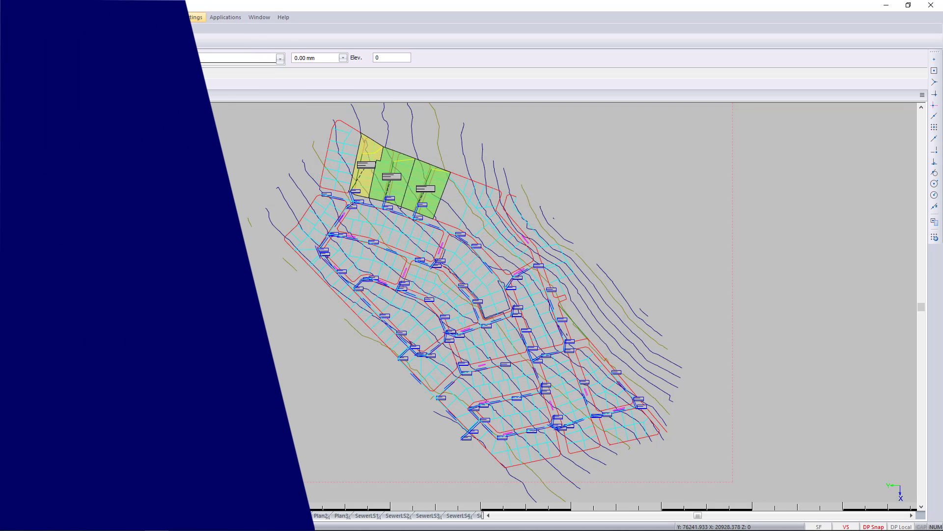
- Start generating a plot with the Plan sheet file and continue to the plan setup
click(169, 17)
click(186, 28)
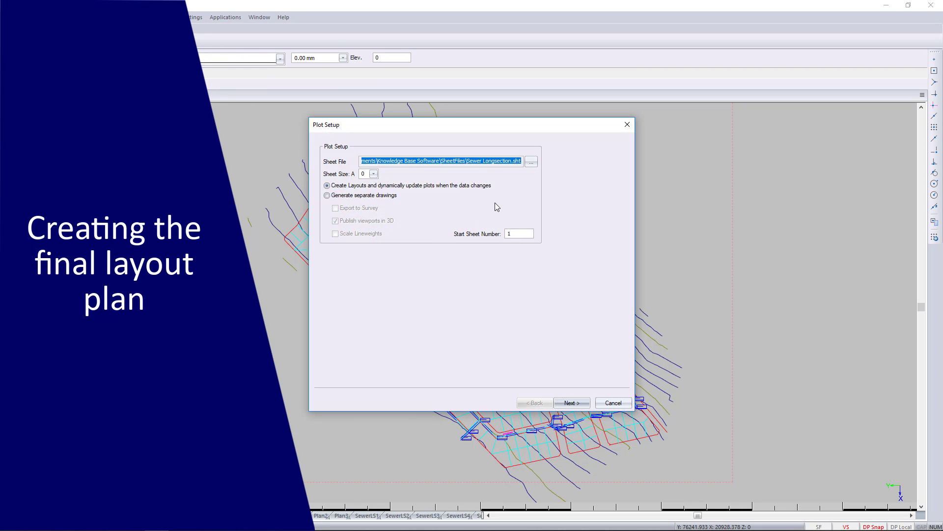
click(531, 162)
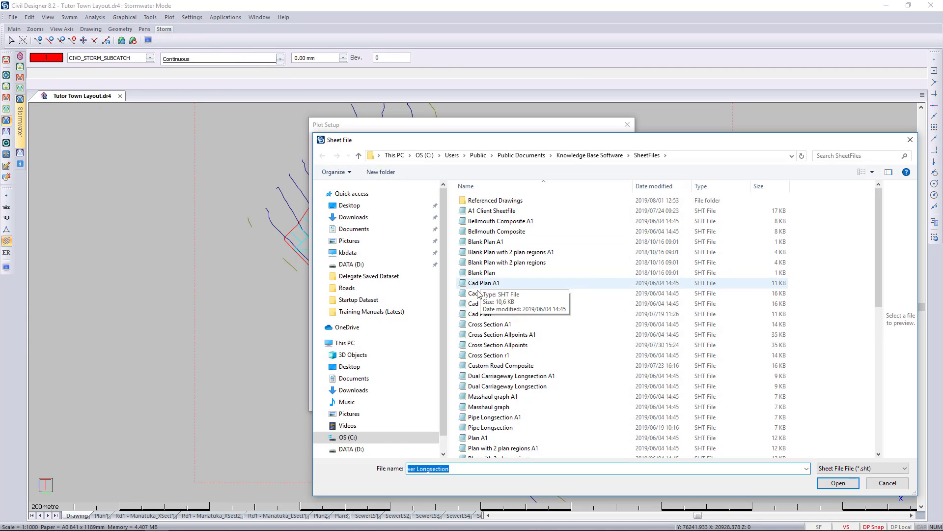
scroll(479, 344, down, 2)
click(475, 411)
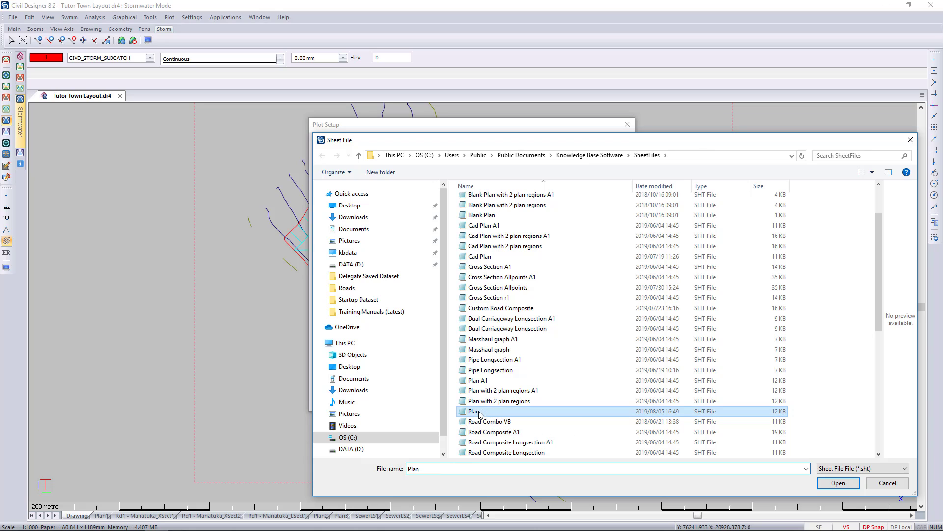
click(838, 483)
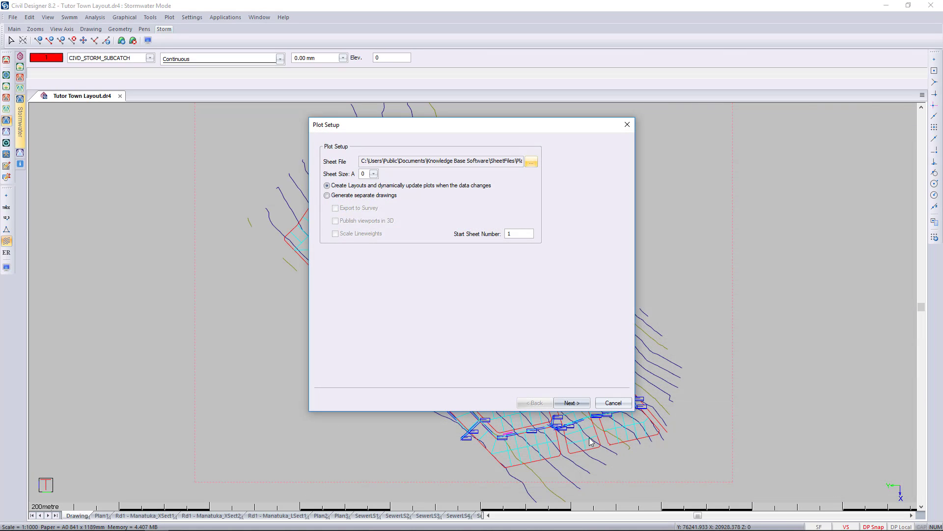
click(579, 403)
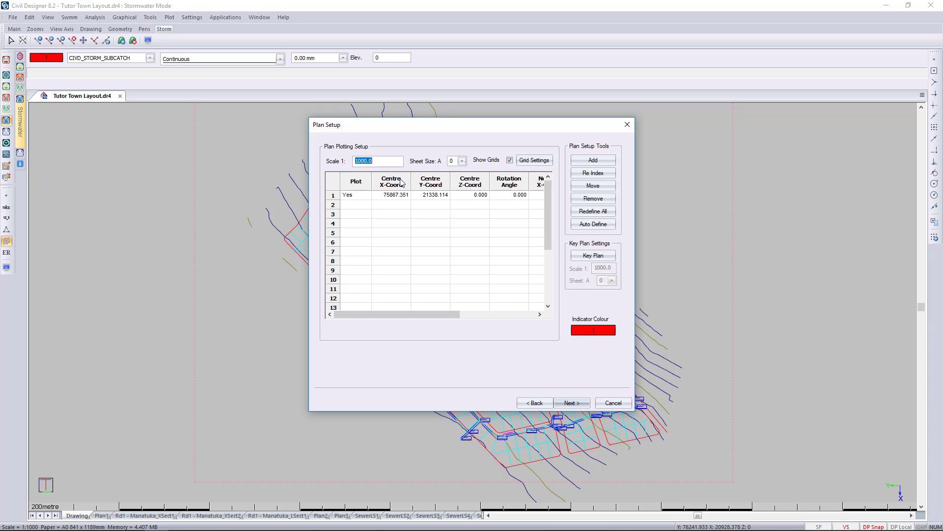
- Check how the plan plot frame covers the stormwater network, leaving the frame in place
click(593, 186)
scroll(509, 236, down, 1)
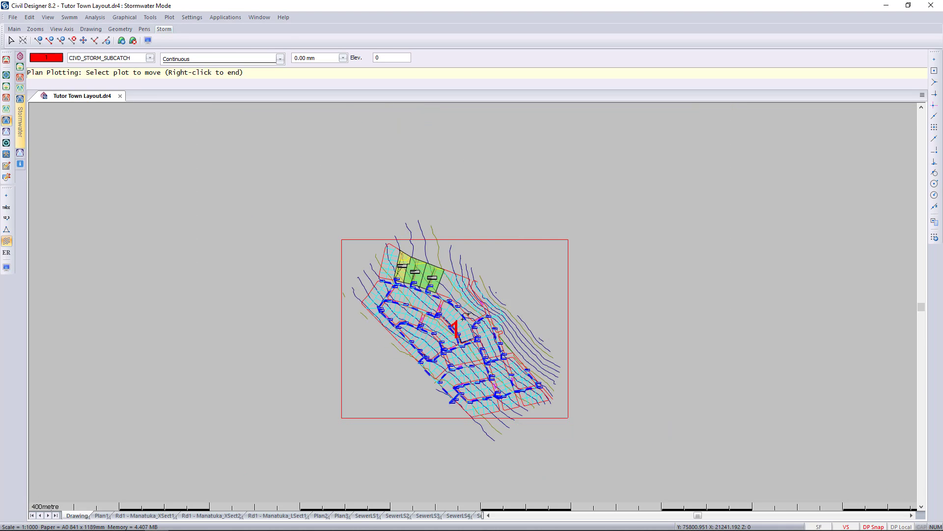
right_click(522, 254)
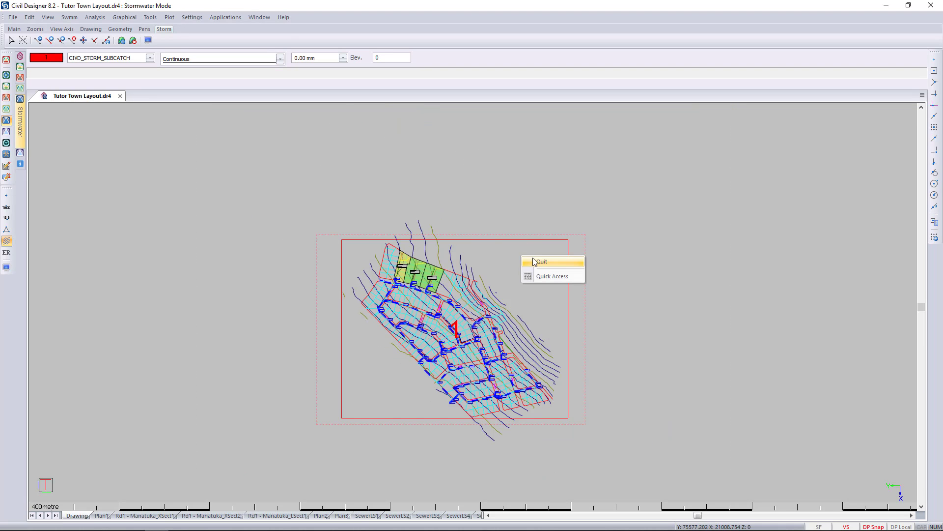
click(534, 260)
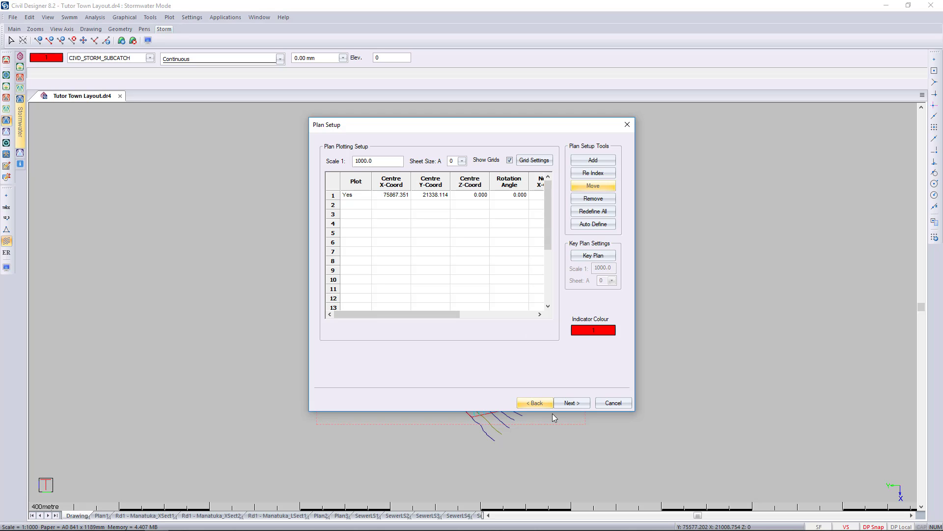
- Plot the Storm List instead of the Sewer List and generate the plan with the drawing reference number left blank
click(573, 404)
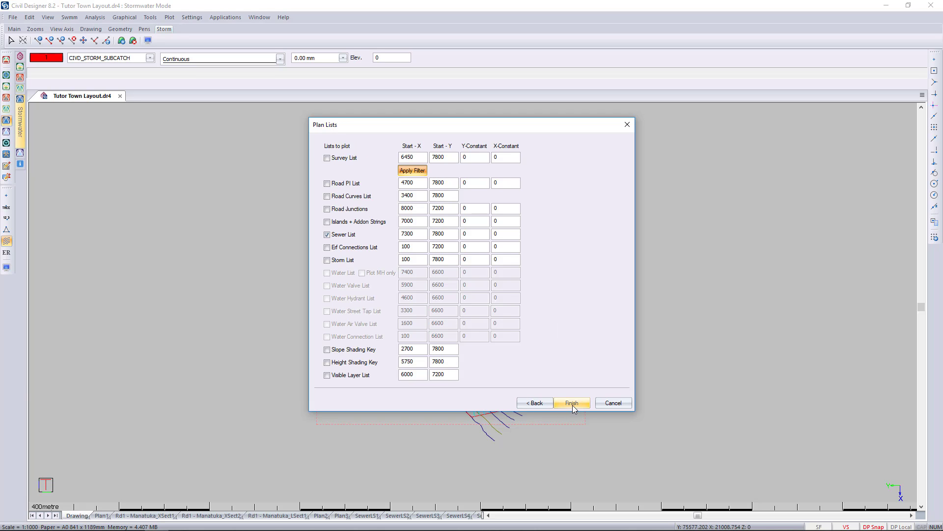
click(336, 236)
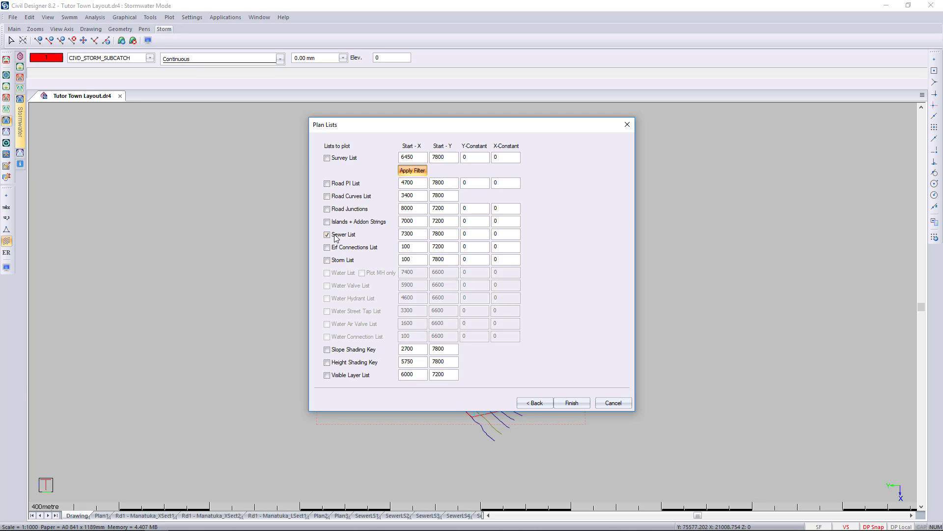
click(327, 261)
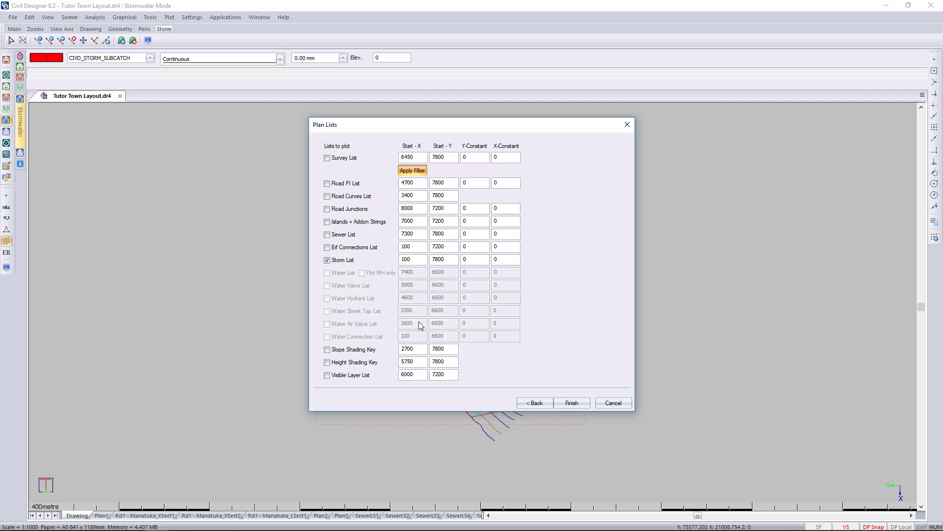
click(570, 404)
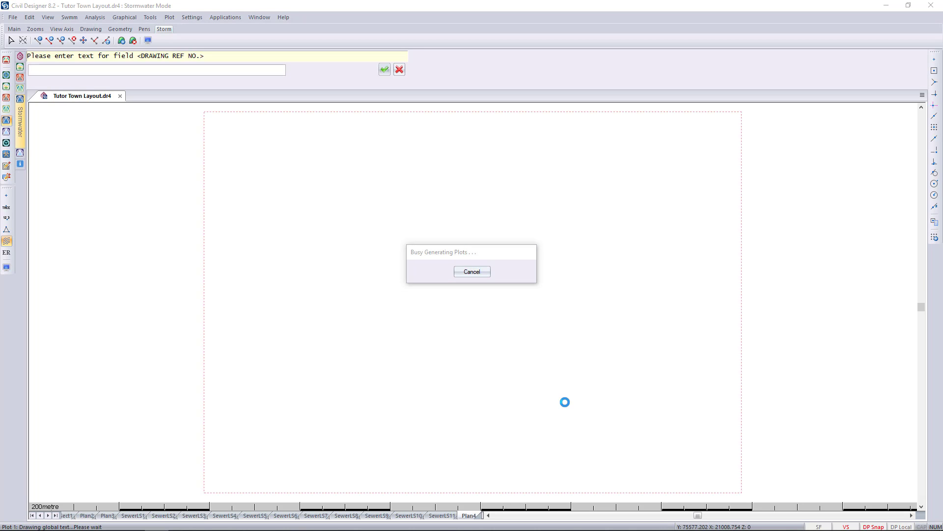
key(Return)
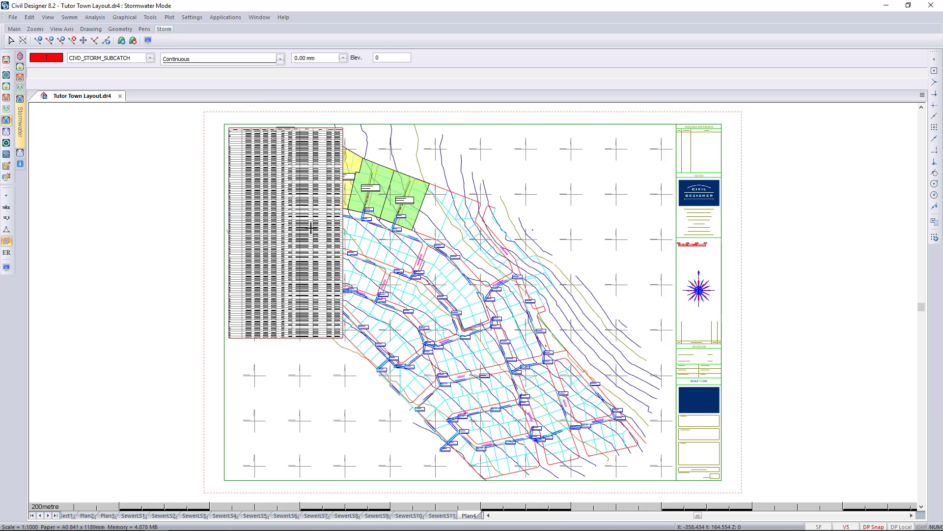
- In CAD mode, move the stormwater schedule off the network to the empty upper area beside the plan's title block
click(280, 219)
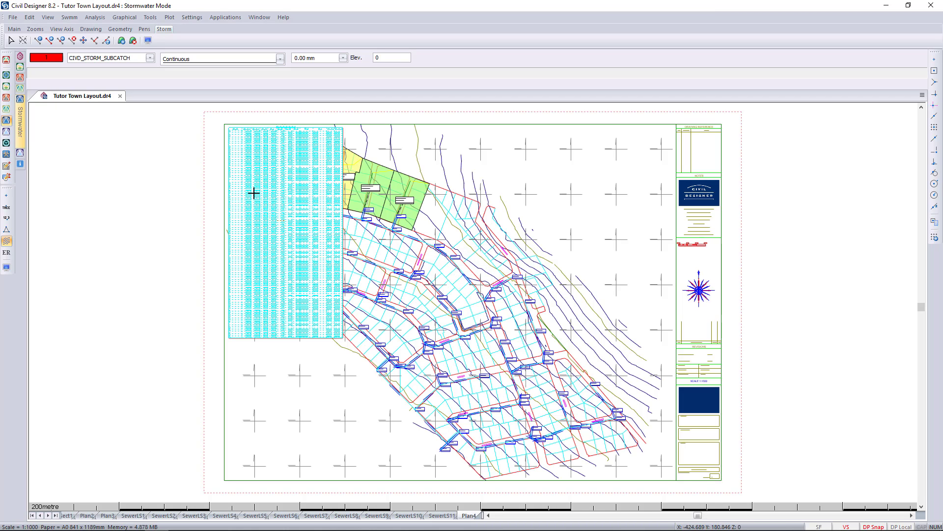
click(6, 59)
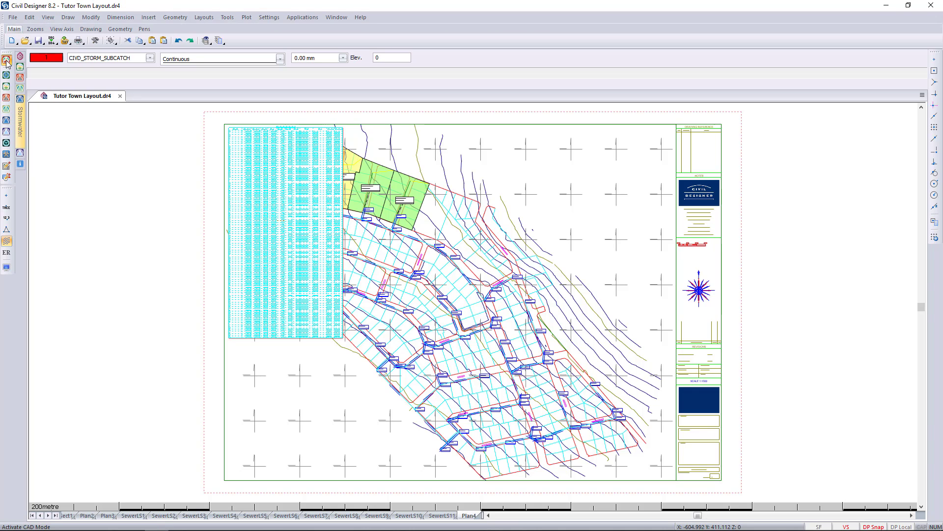
click(91, 18)
click(103, 43)
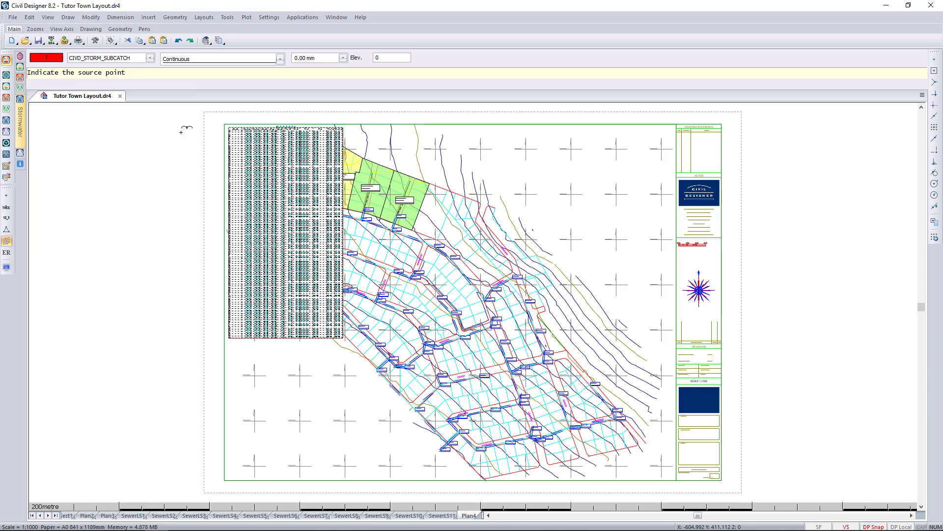
click(267, 240)
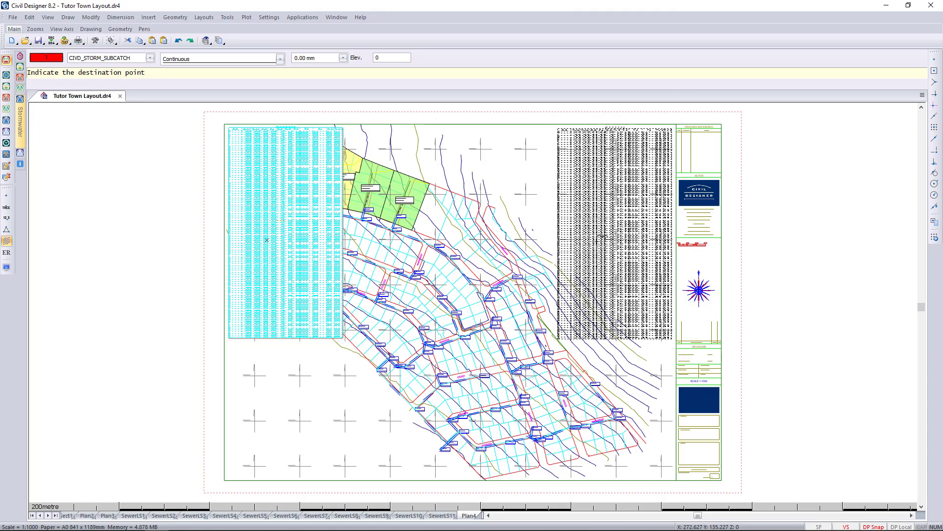
click(597, 233)
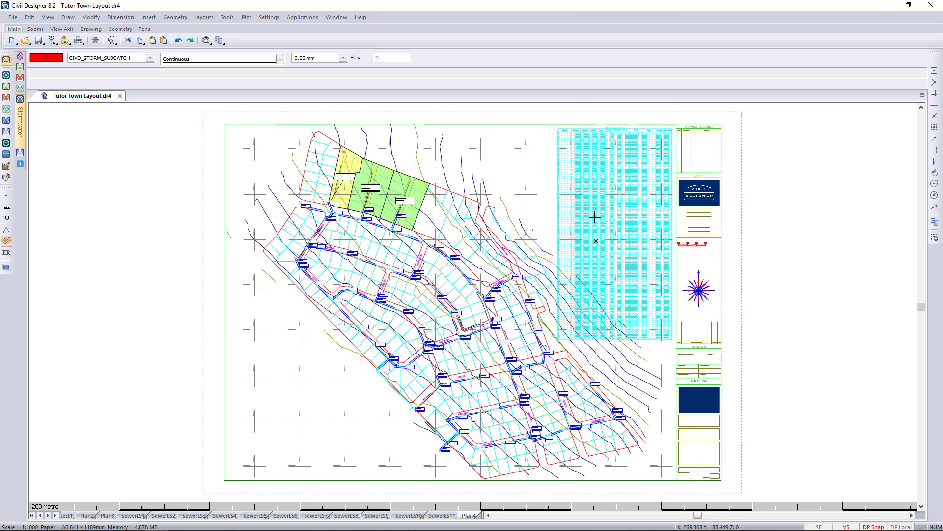
- Examine the columns of the stormwater schedule up close, and return to the full view of the main Drawing layout
scroll(607, 123, up, 5)
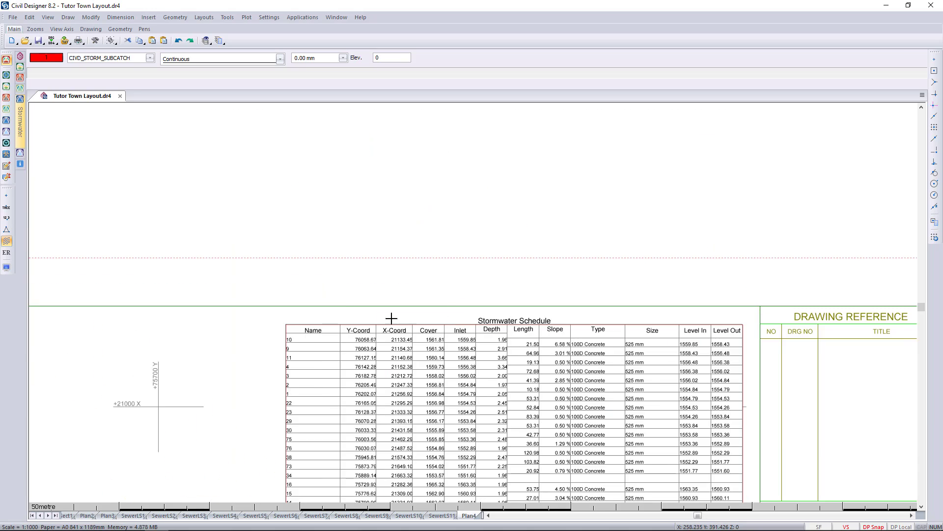
mouse_move(712, 310)
middle_down()
mouse_move(430, 301)
mouse_move(375, 309)
middle_up()
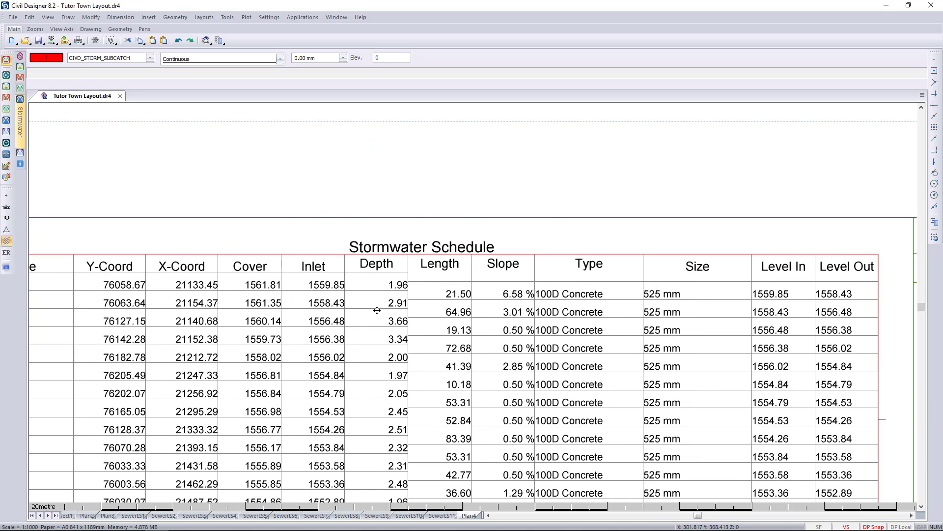
middle_click(377, 310)
middle_click(377, 310)
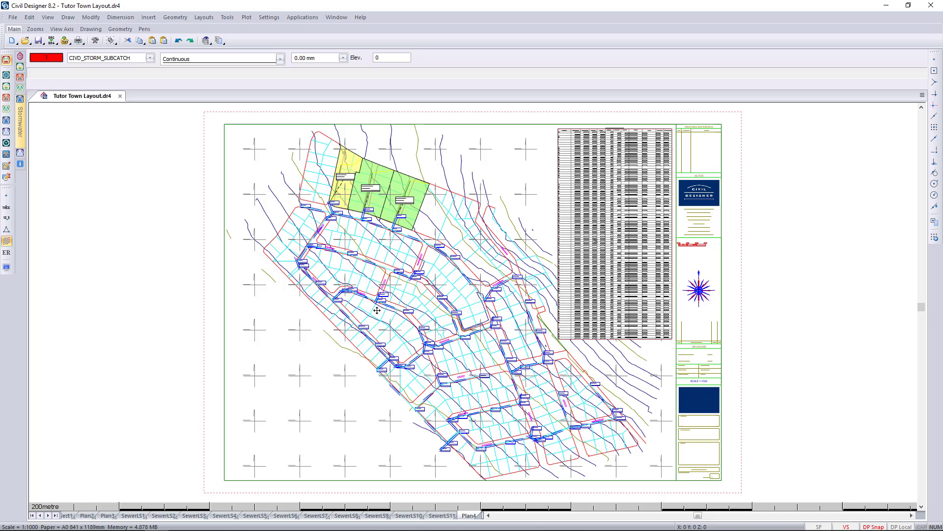
click(32, 515)
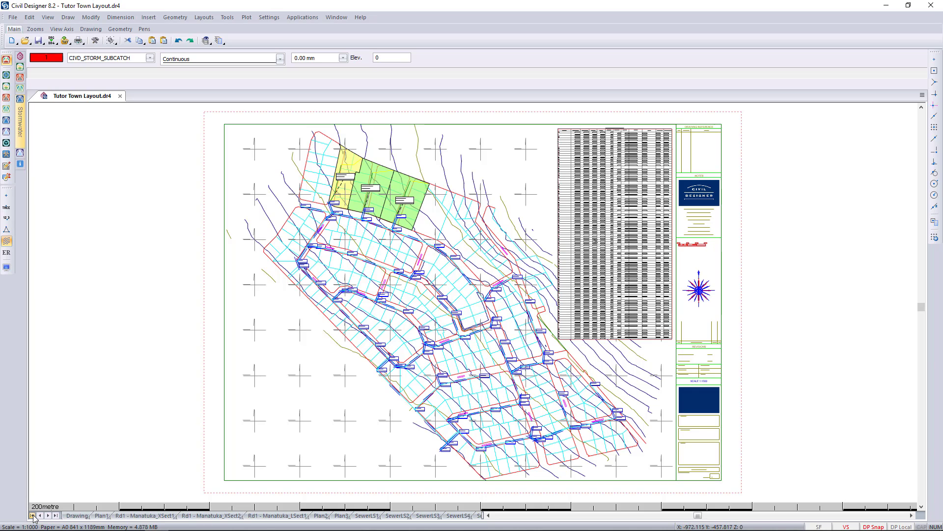
click(76, 515)
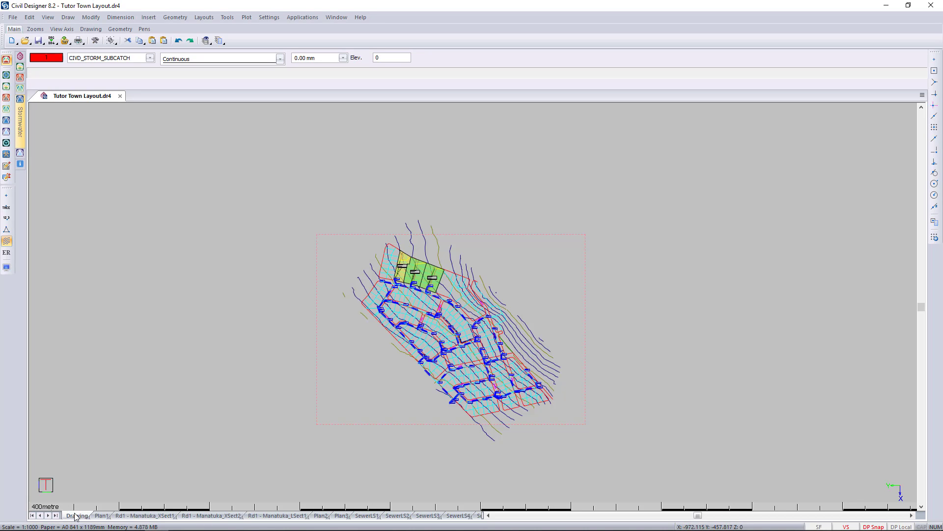
middle_click(215, 371)
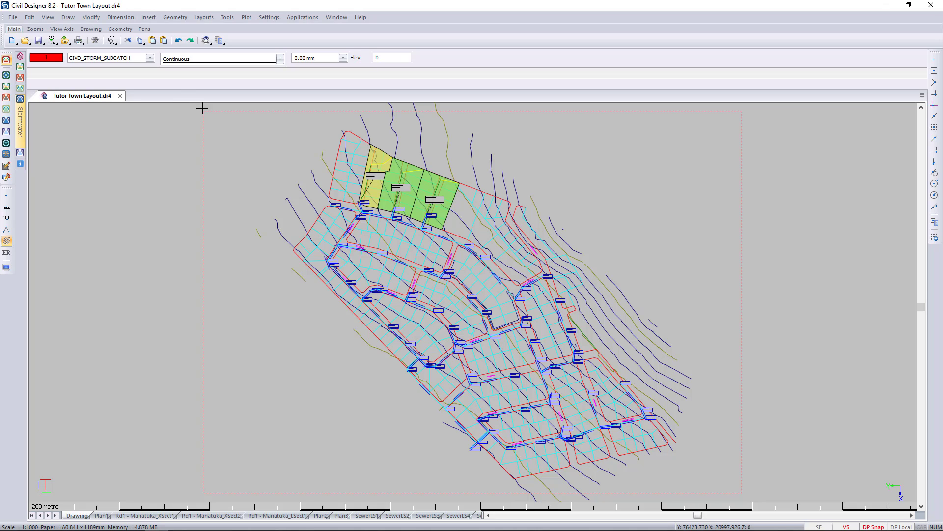
- Start generating a new plot and choose Storm Longsection as its sheet file, keeping sheet size A0
click(246, 17)
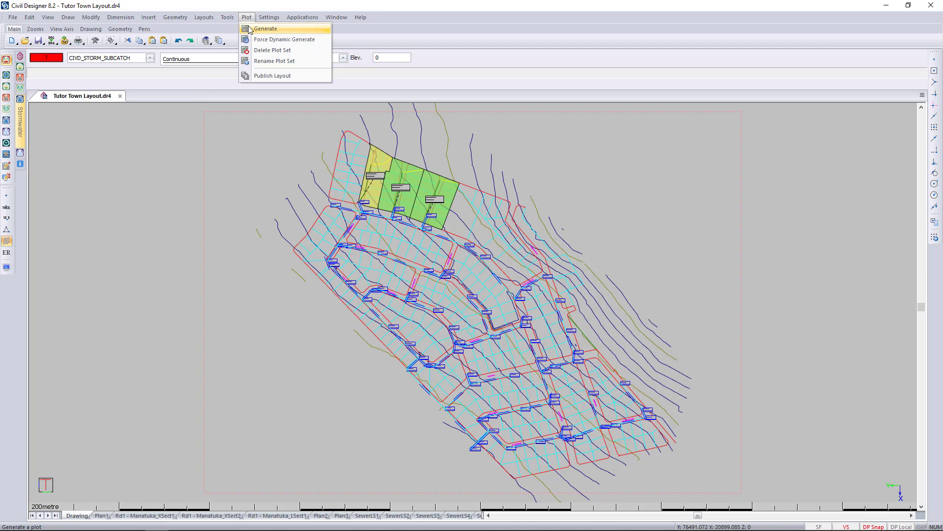
click(250, 28)
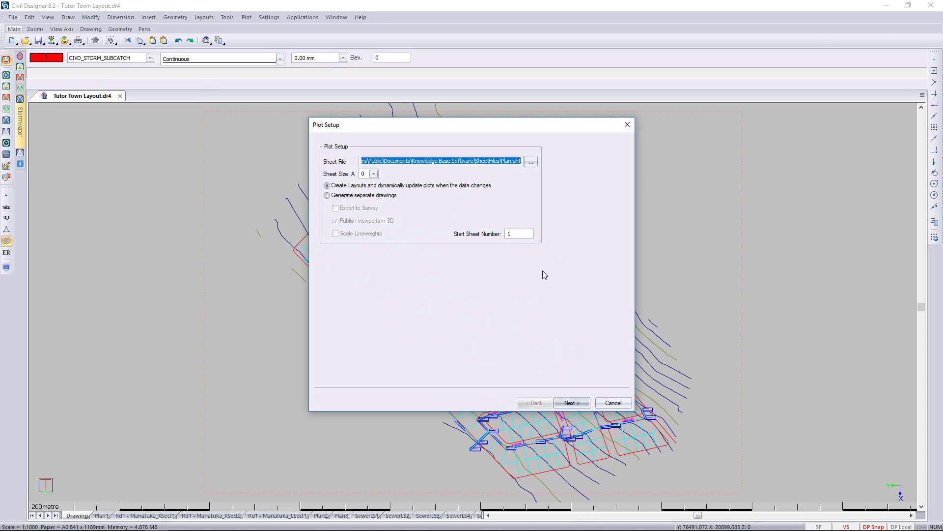
click(532, 162)
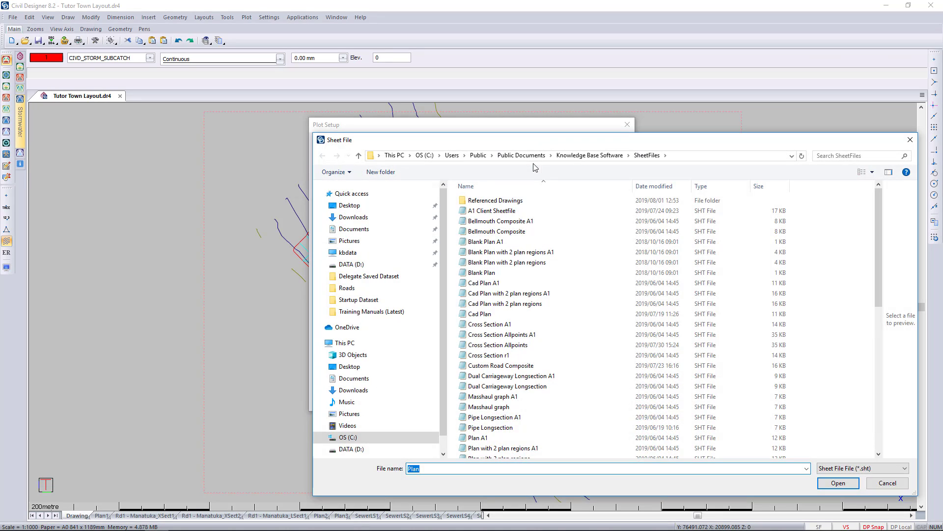
scroll(509, 331, down, 10)
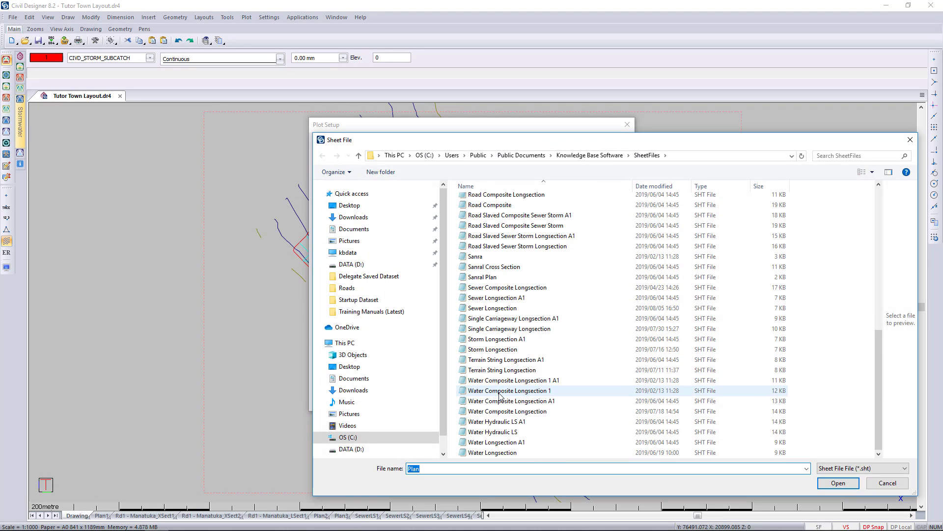
click(492, 350)
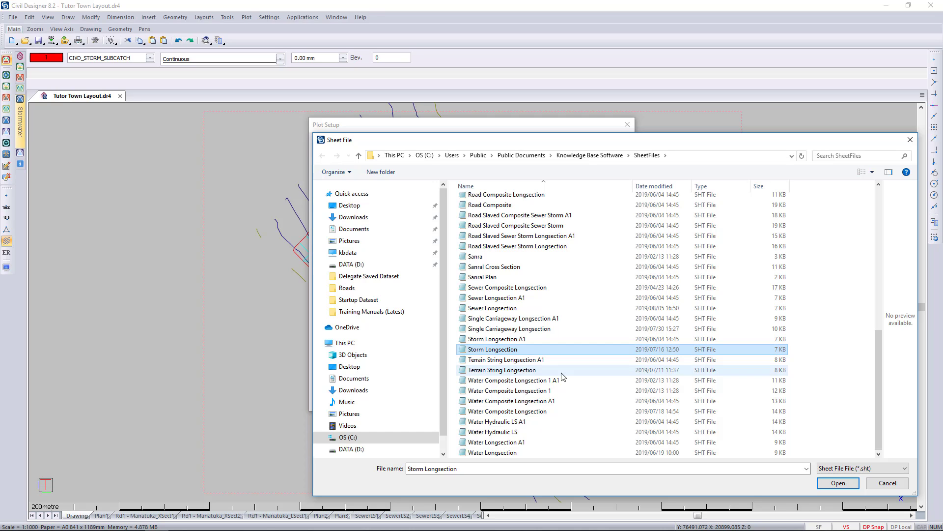
click(839, 483)
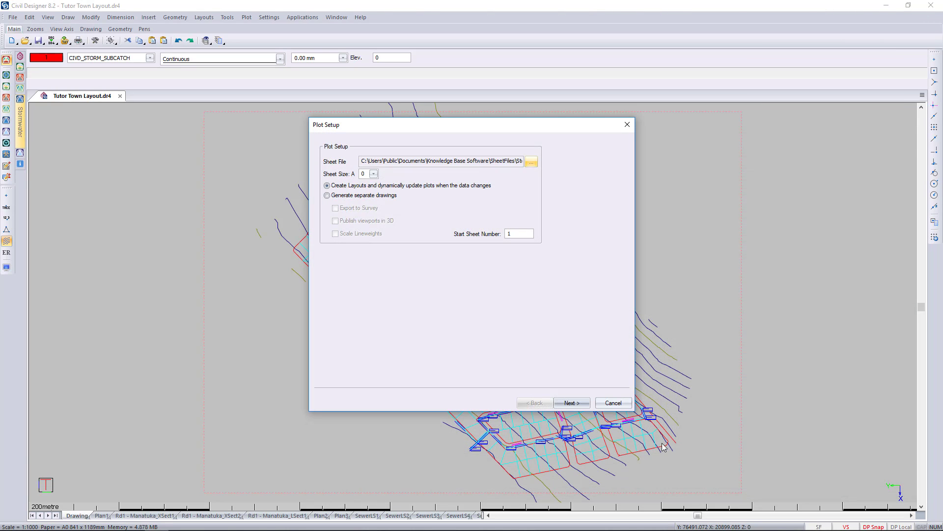
- Generate the storm long sections for all manholes at scales 1000 horizontal and 100 vertical, labelling levels at manholes and 20 m even chainages
click(572, 403)
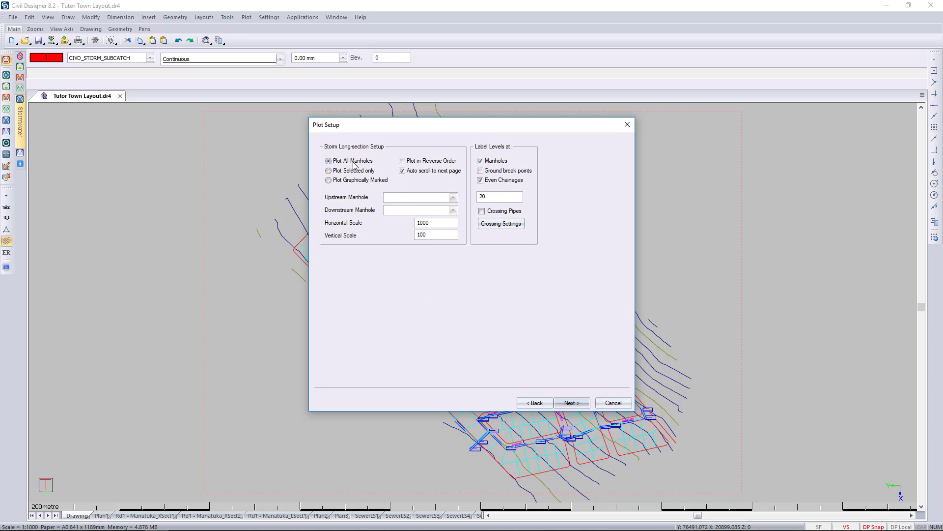
click(571, 403)
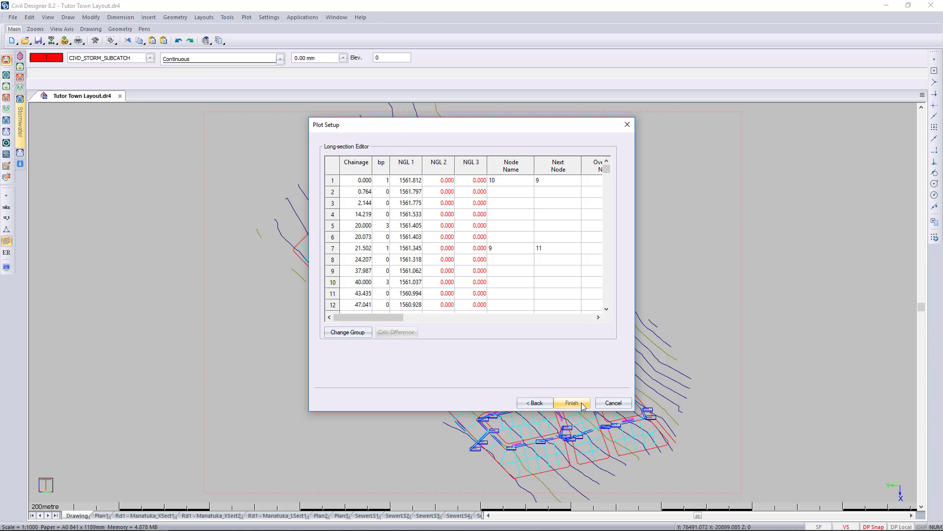
click(583, 405)
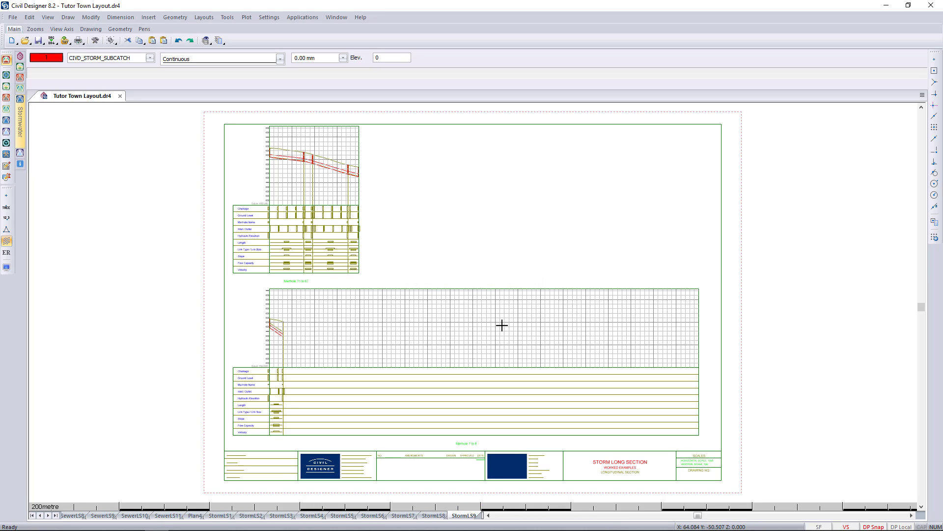
- Look through the generated storm long-section sheets in reverse order, from StormLS8 back to StormLS2
click(432, 516)
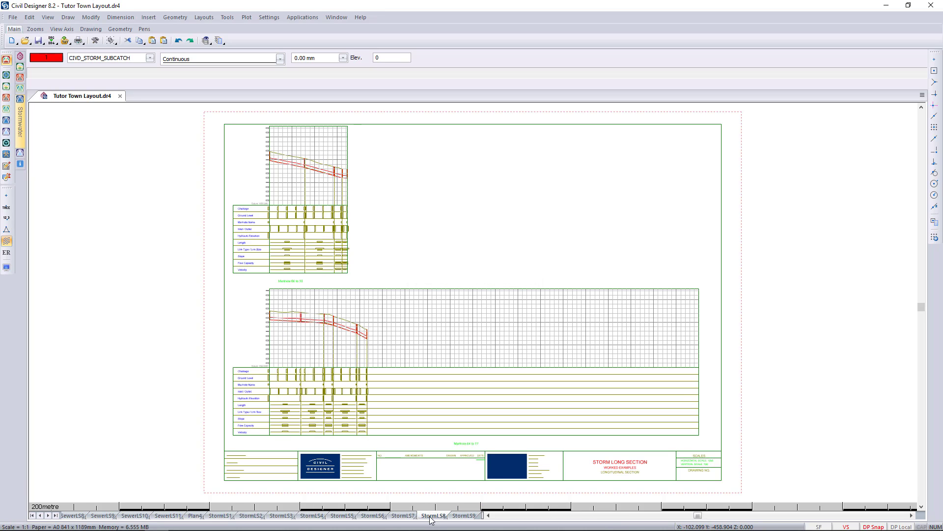
click(403, 516)
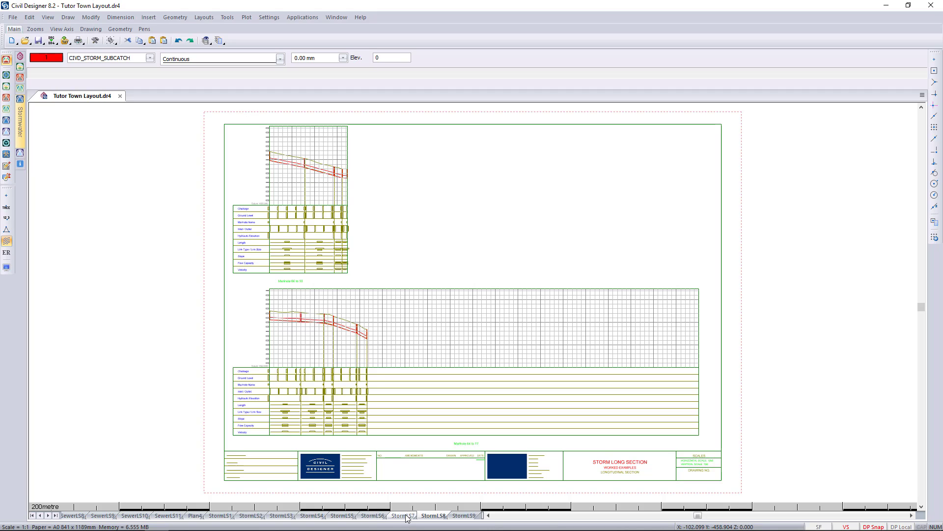
click(372, 516)
click(342, 517)
click(316, 517)
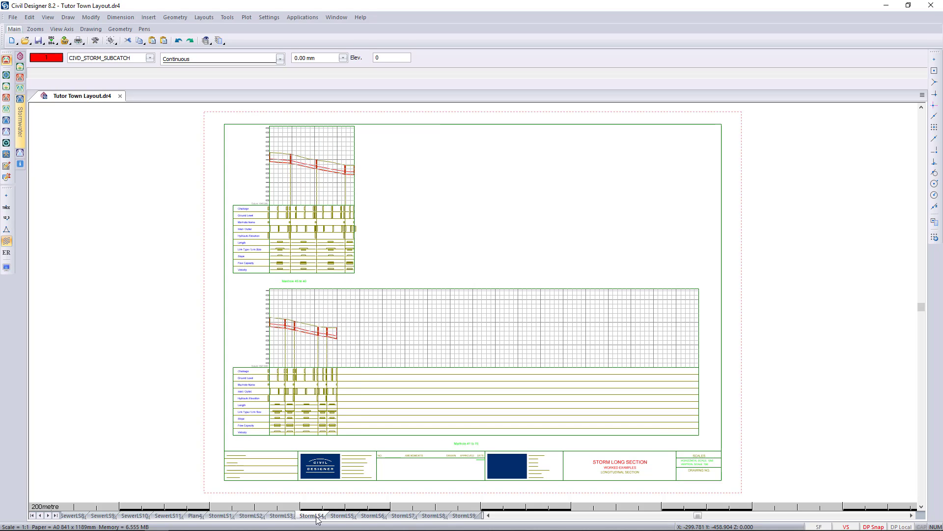
click(283, 517)
click(251, 516)
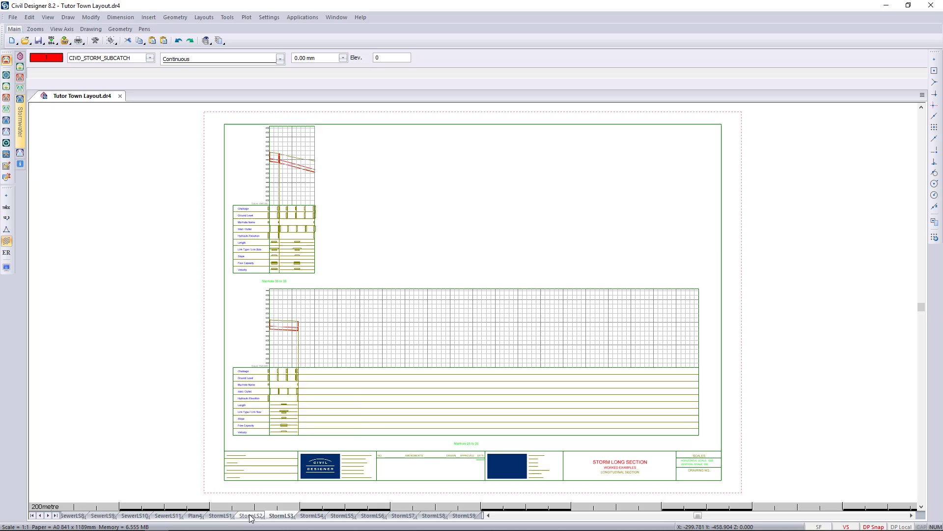
- Examine the StormLS1 data rows up close, from chainage down to velocity, and return to the full sheet view
click(219, 516)
scroll(268, 366, up, 5)
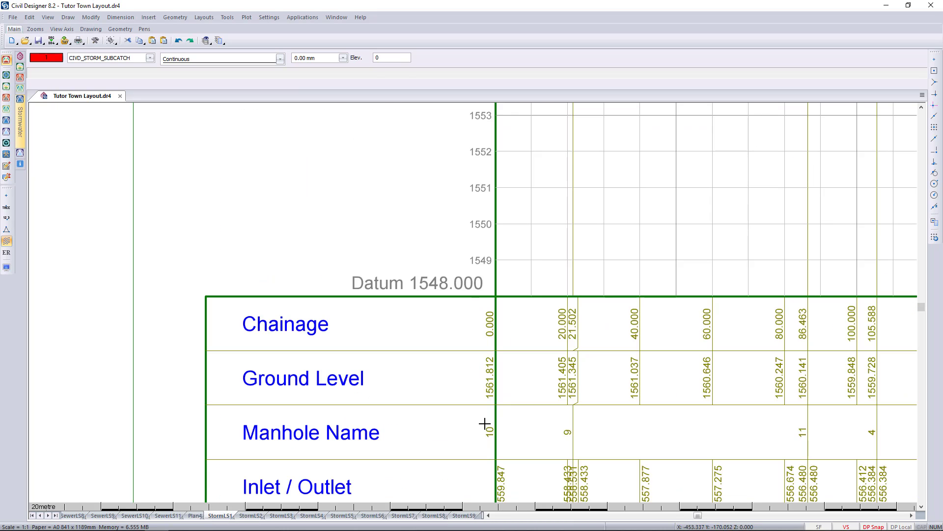
scroll(449, 251, down, 5)
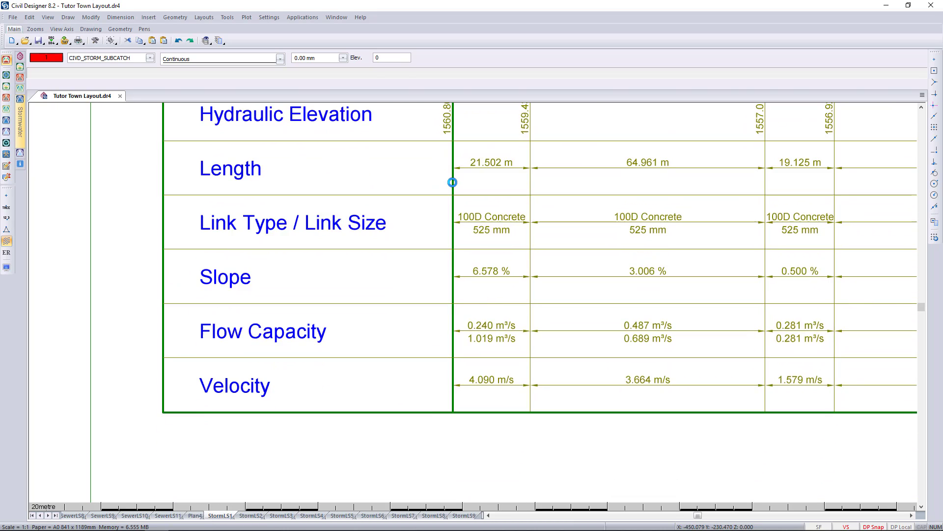
scroll(447, 236, down, 5)
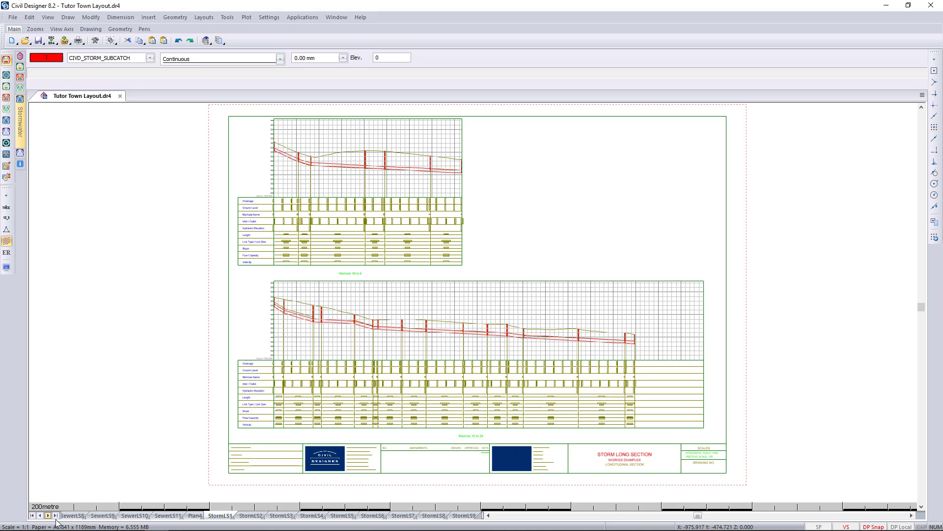
- Try selecting the storm long-section layouts StormLS1 to StormLS9 for publishing
click(249, 18)
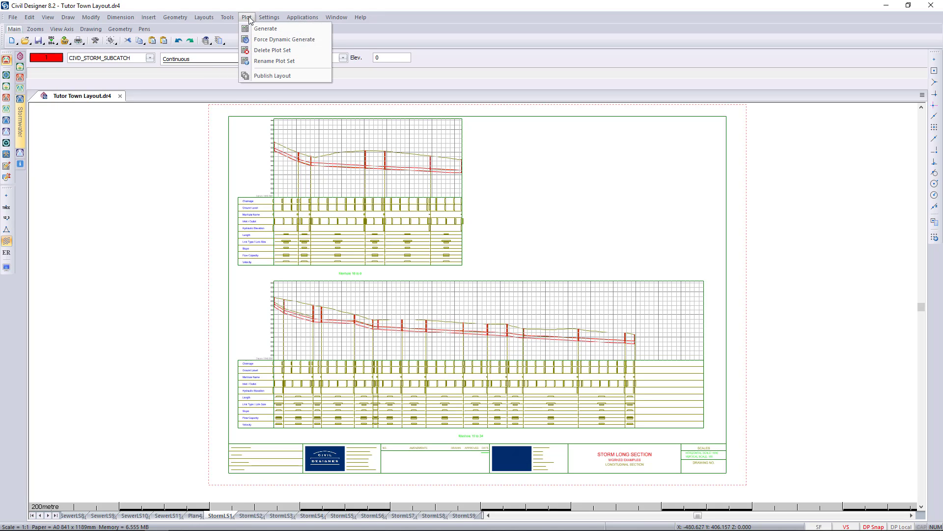
click(263, 78)
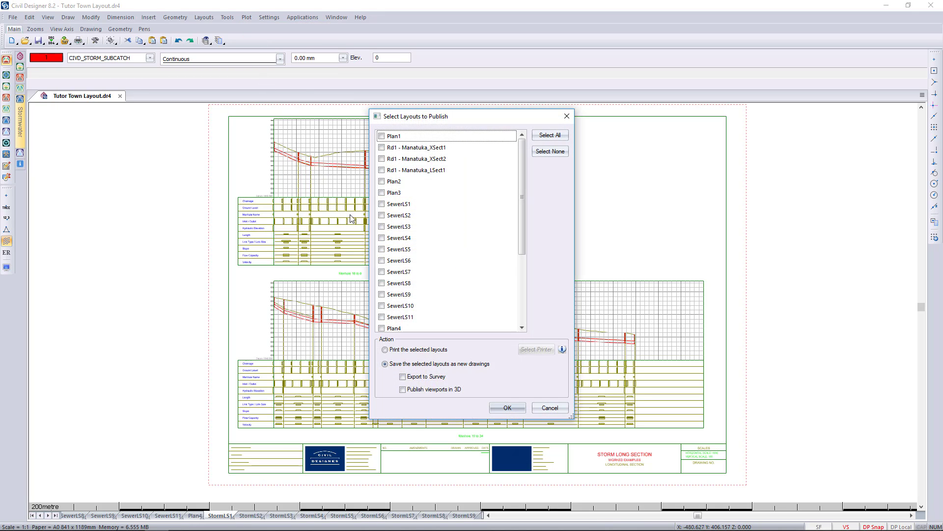
scroll(452, 302, down, 3)
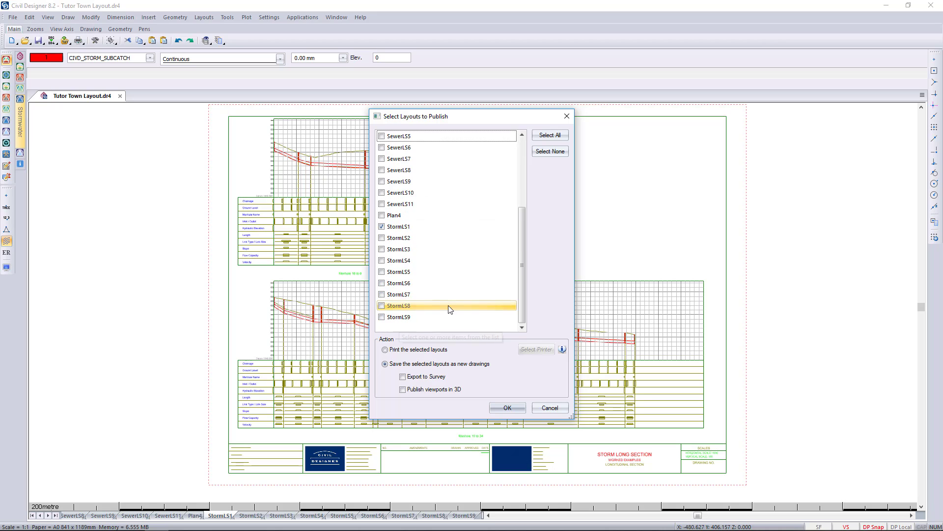
click(382, 238)
click(382, 249)
click(382, 261)
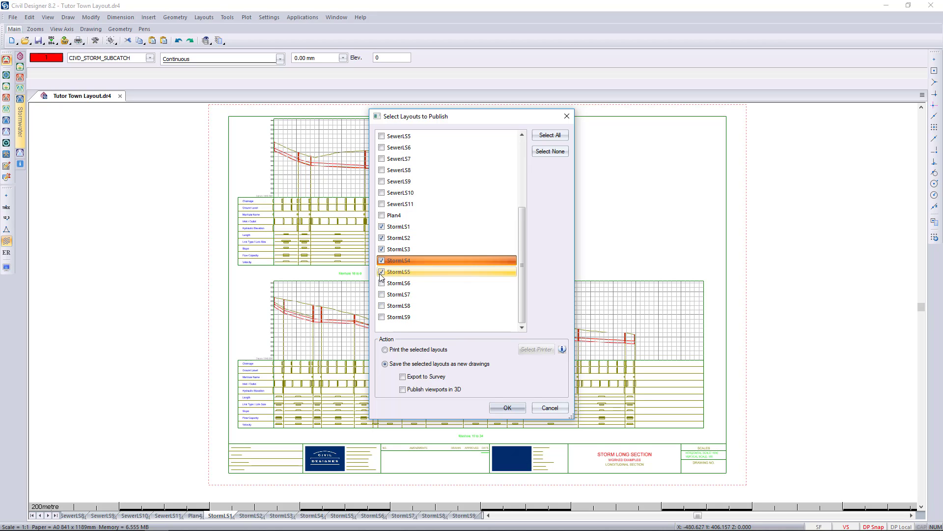
click(382, 272)
click(382, 283)
click(381, 305)
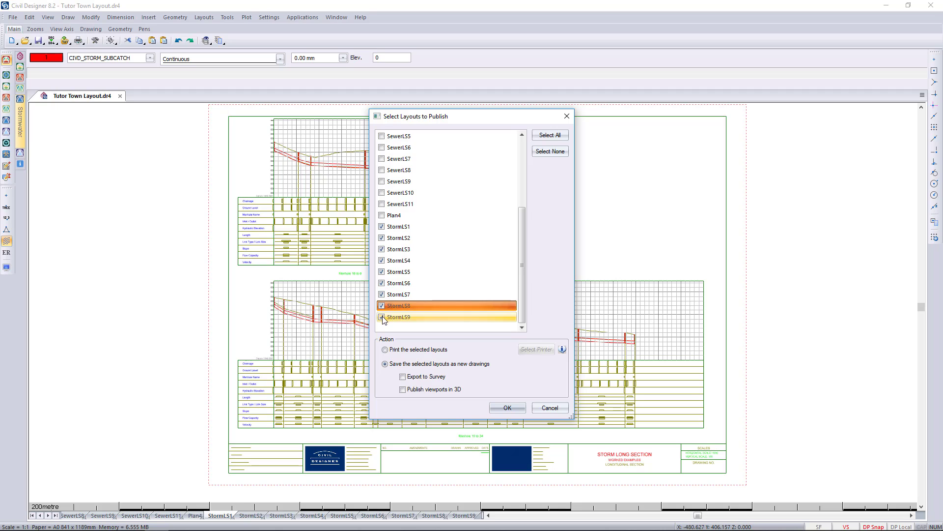
click(382, 317)
- Try the option to print the selected layouts, switch back to saving them as new drawings, and leave without publishing
click(385, 350)
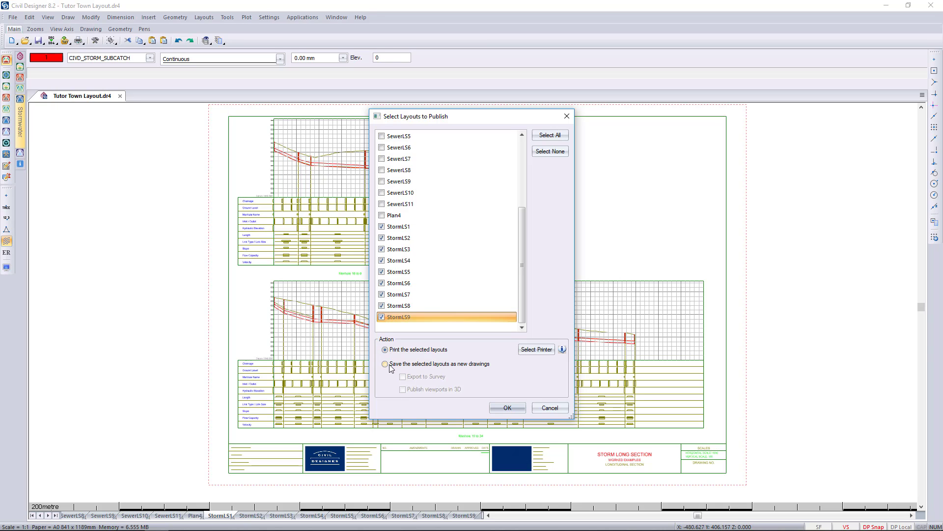
click(385, 363)
click(548, 408)
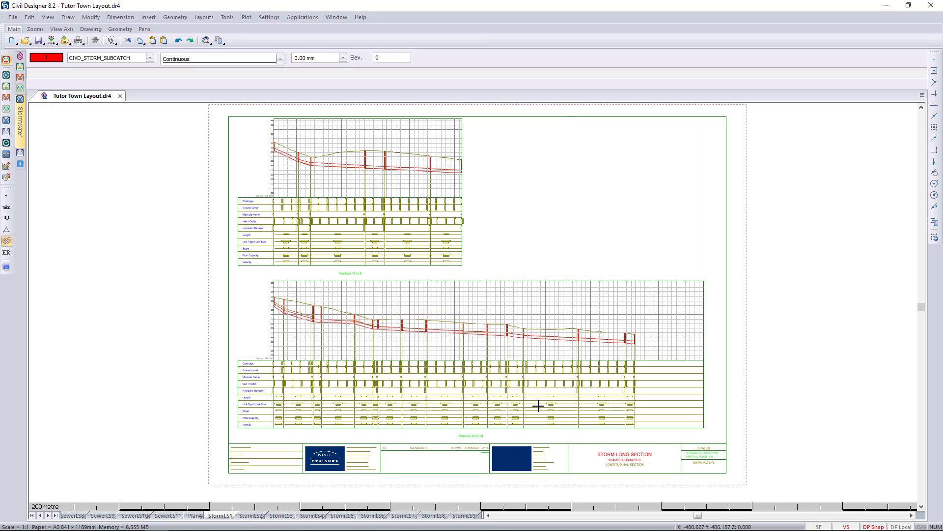